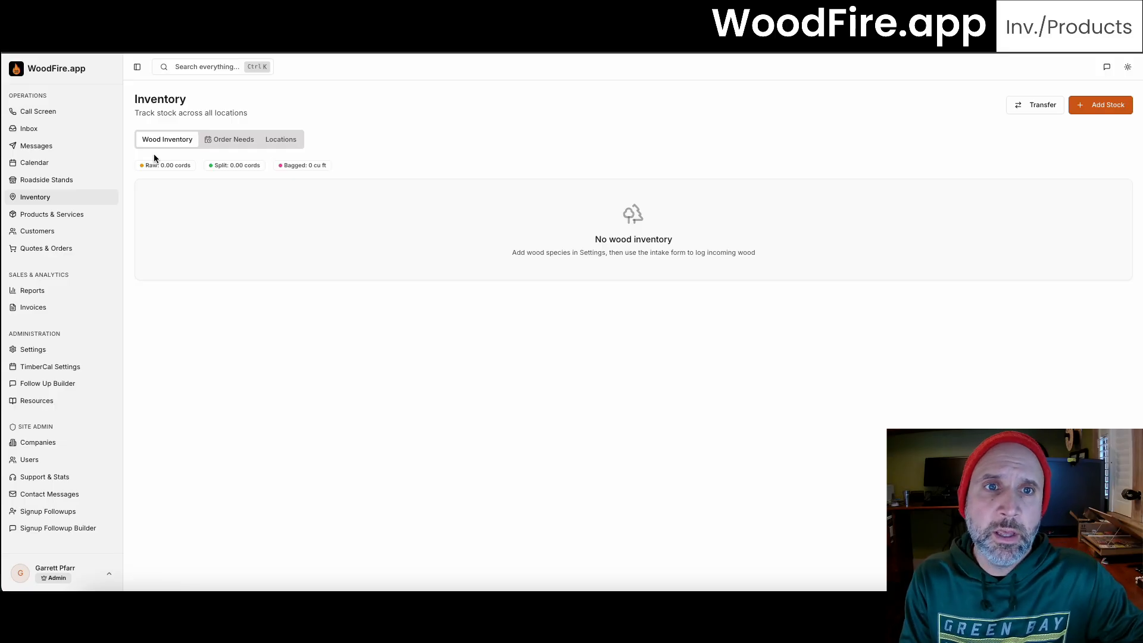
Step: Review the inventory locations and their location types, opening the Processing Facility type for editing and saving it
{"action": "left_click", "coordinate": [282, 143]}
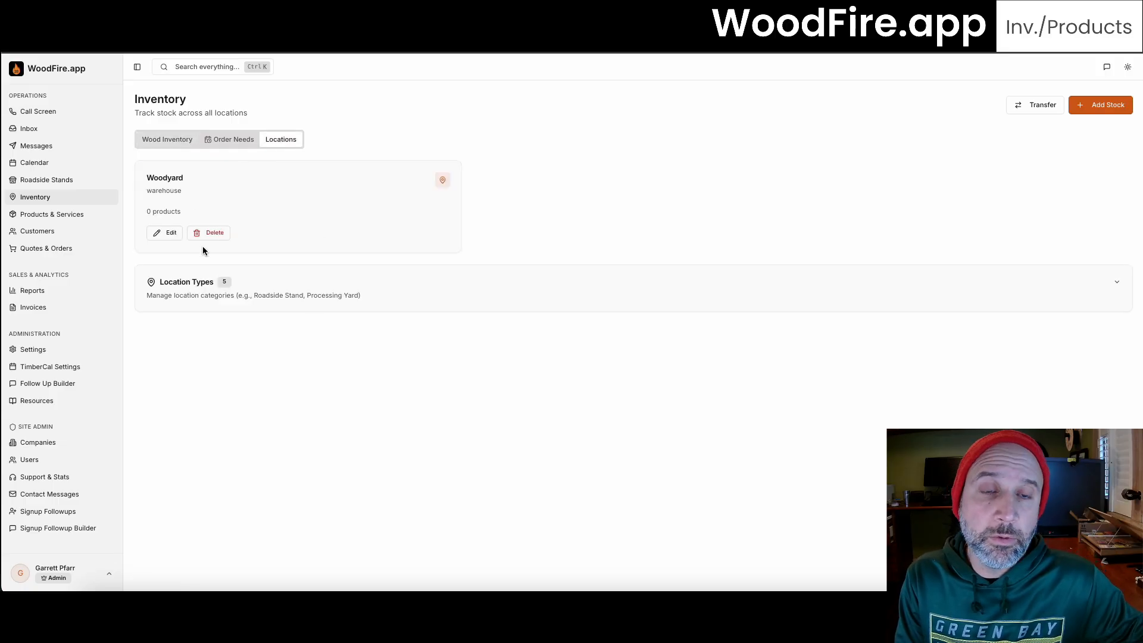
{"action": "left_click", "coordinate": [313, 298]}
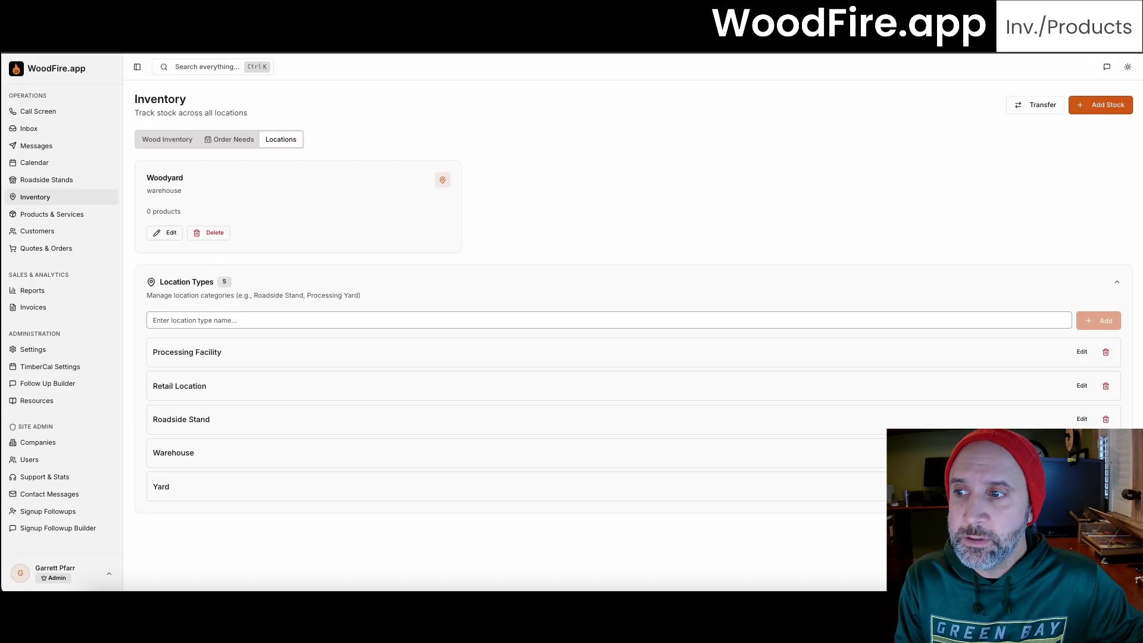
{"action": "left_click", "coordinate": [1082, 352]}
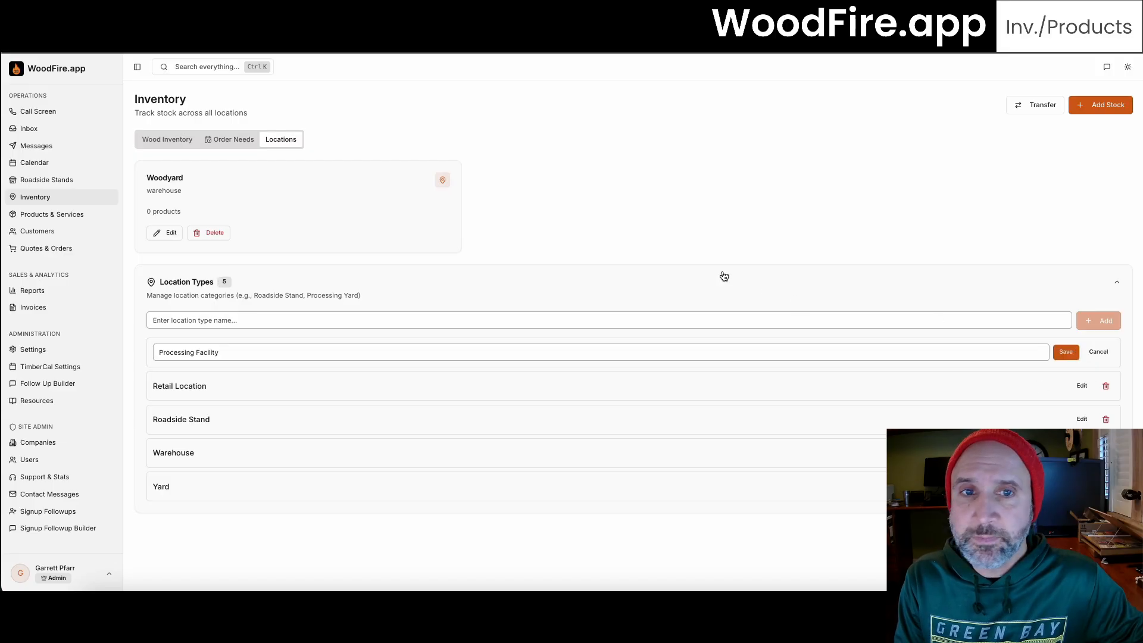
{"action": "left_click", "coordinate": [1066, 353]}
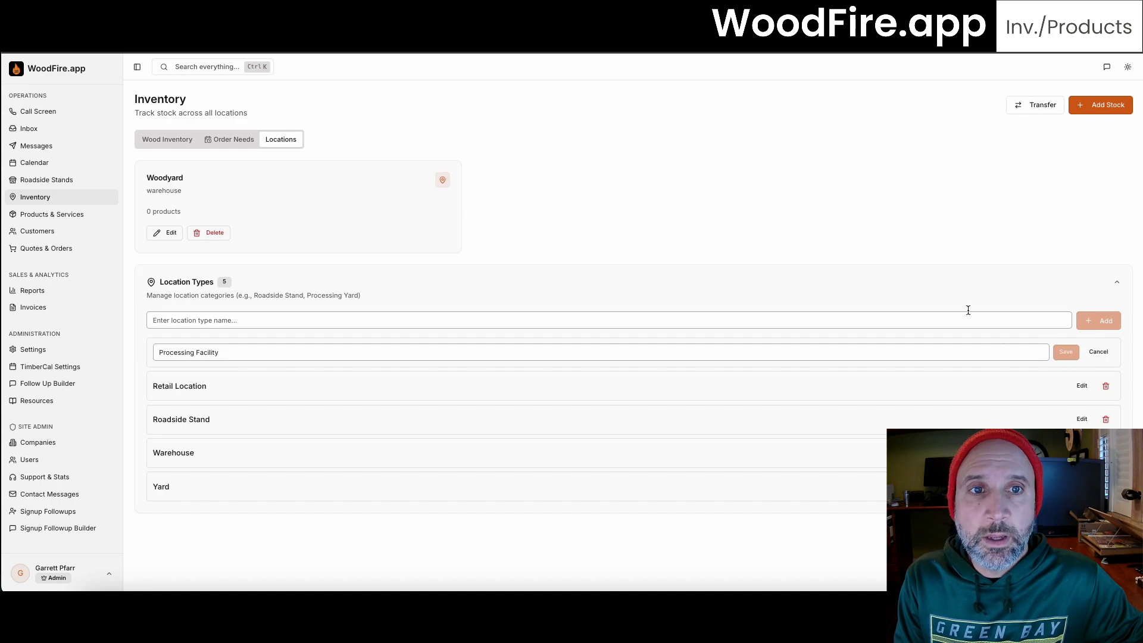
Step: View the wood inventory and the upcoming order needs, and return to the wood inventory
{"action": "left_click", "coordinate": [159, 139]}
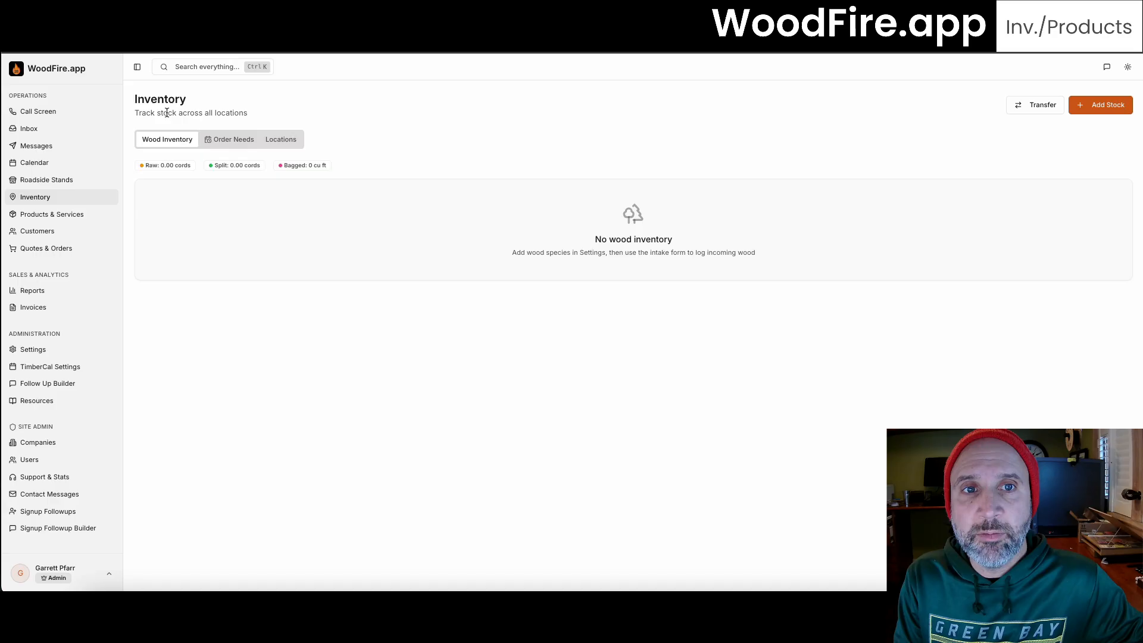
{"action": "left_click", "coordinate": [206, 141]}
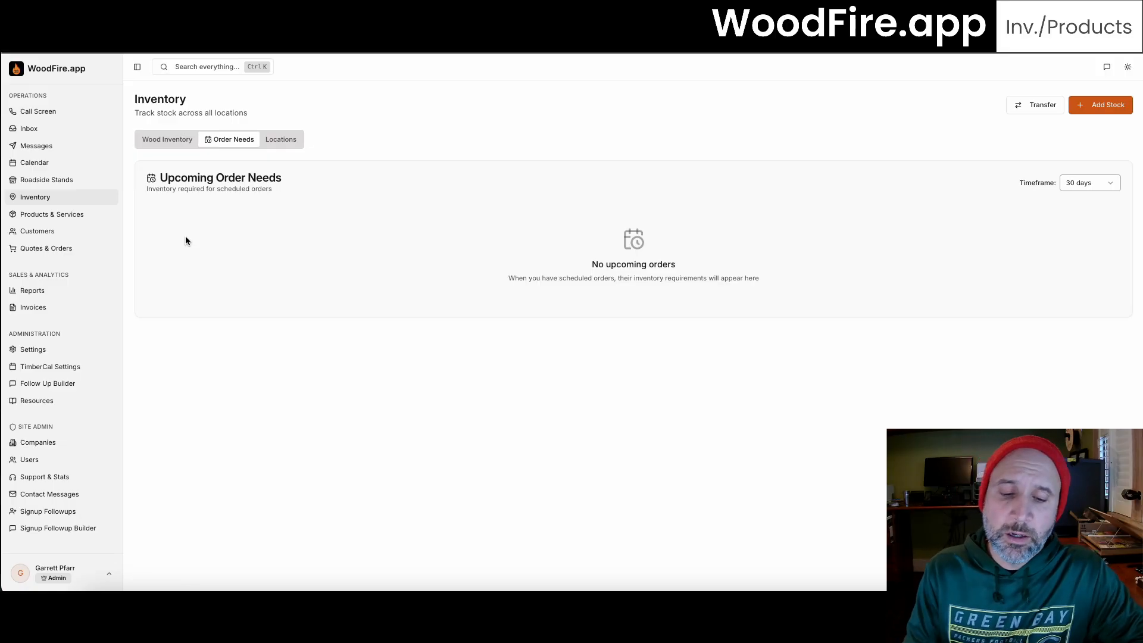
{"action": "left_click", "coordinate": [170, 147]}
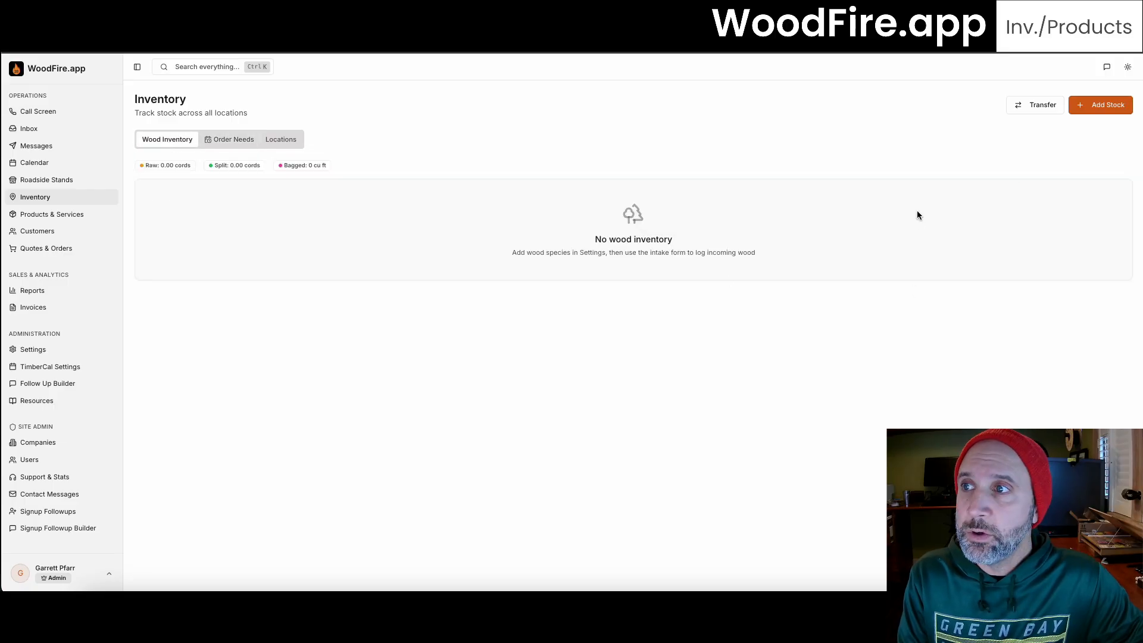
Step: Add 100 cords of raw, unsplit Mixed Hardwood stock at the Woodyard location with a cost of 150 per cord
{"action": "left_click", "coordinate": [1100, 105]}
{"action": "left_click", "coordinate": [532, 250]}
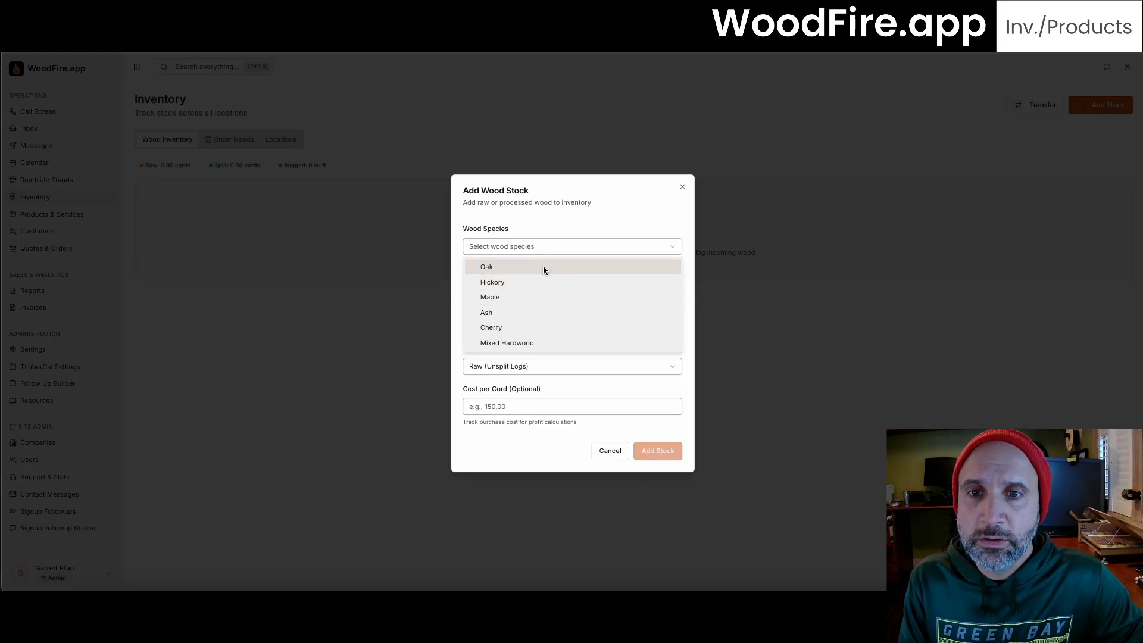
{"action": "left_click", "coordinate": [550, 344]}
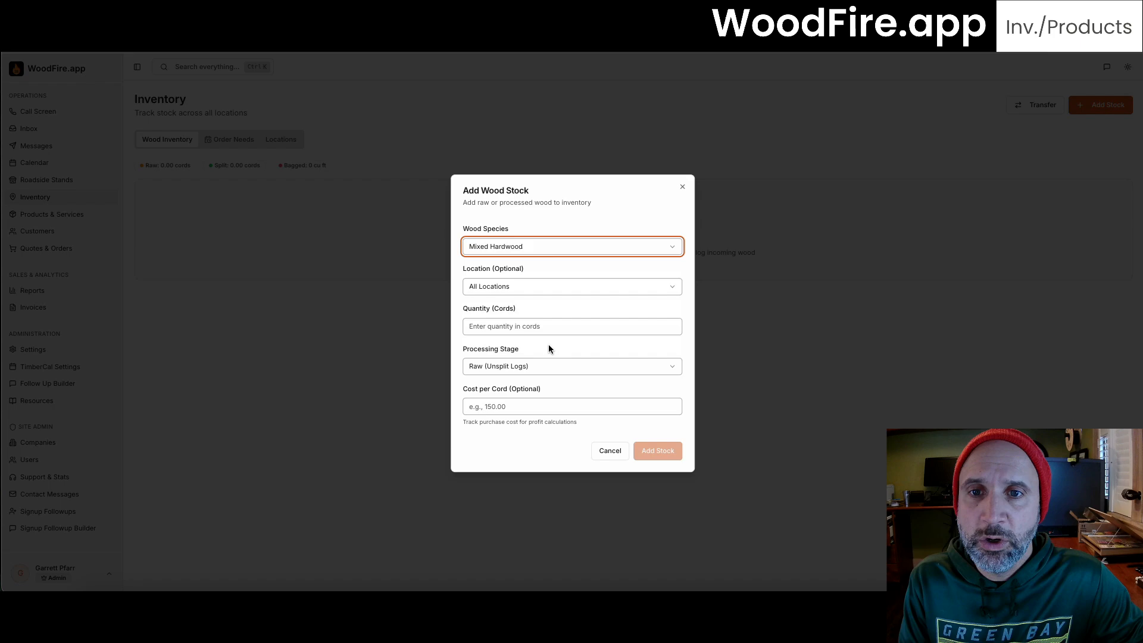
{"action": "left_click", "coordinate": [585, 291]}
{"action": "left_click", "coordinate": [581, 321]}
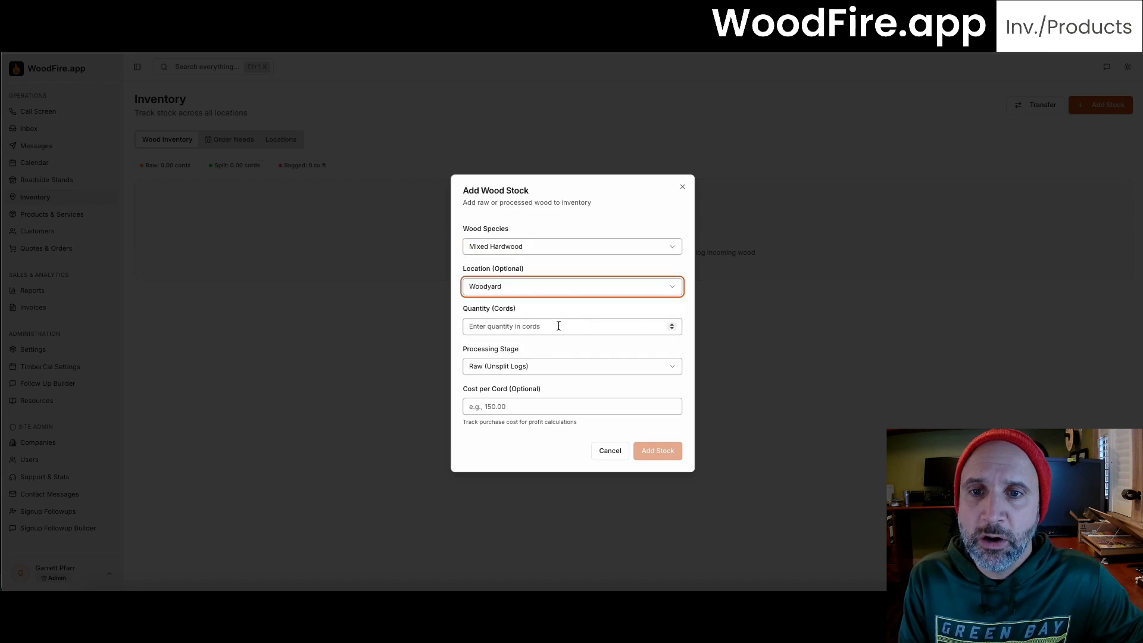
{"action": "left_click", "coordinate": [558, 326]}
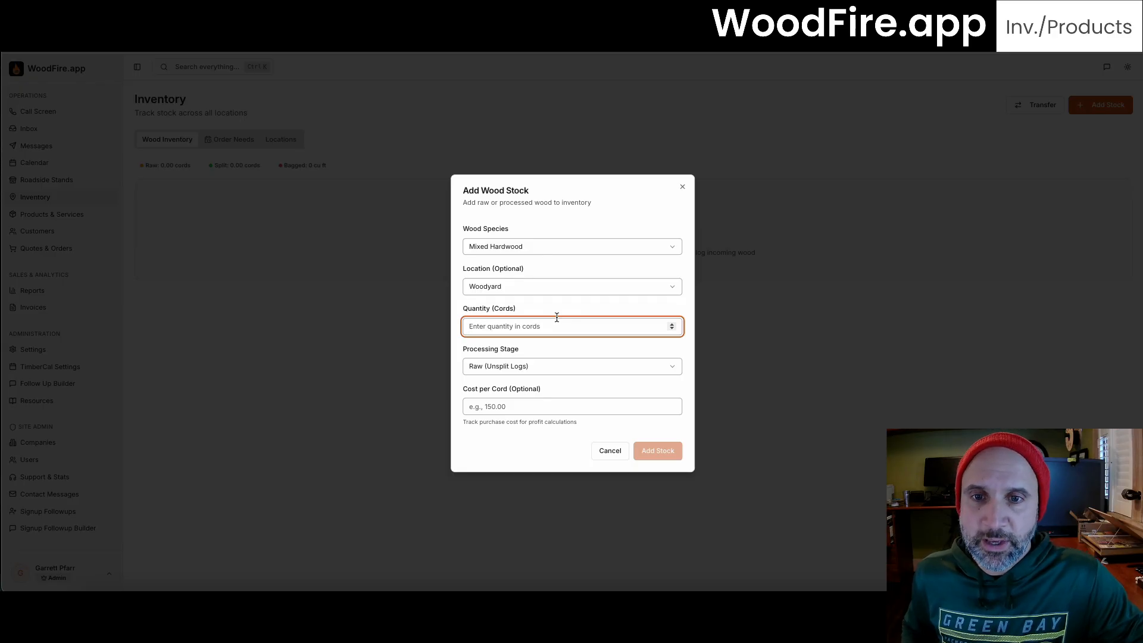
{"action": "type", "text": "100"}
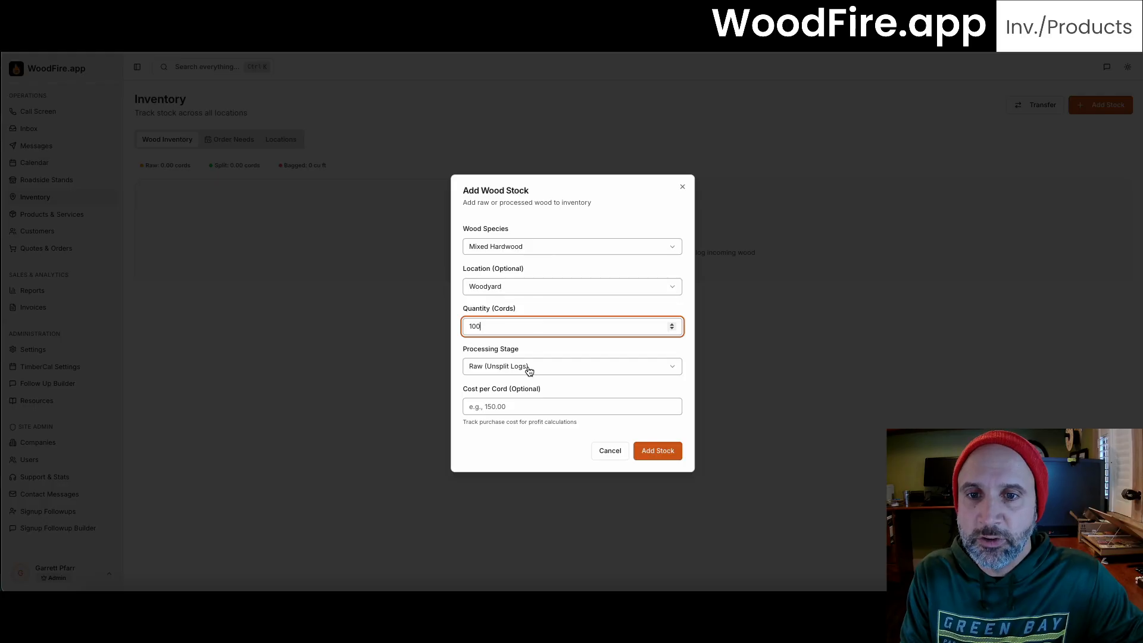
{"action": "left_click", "coordinate": [501, 407]}
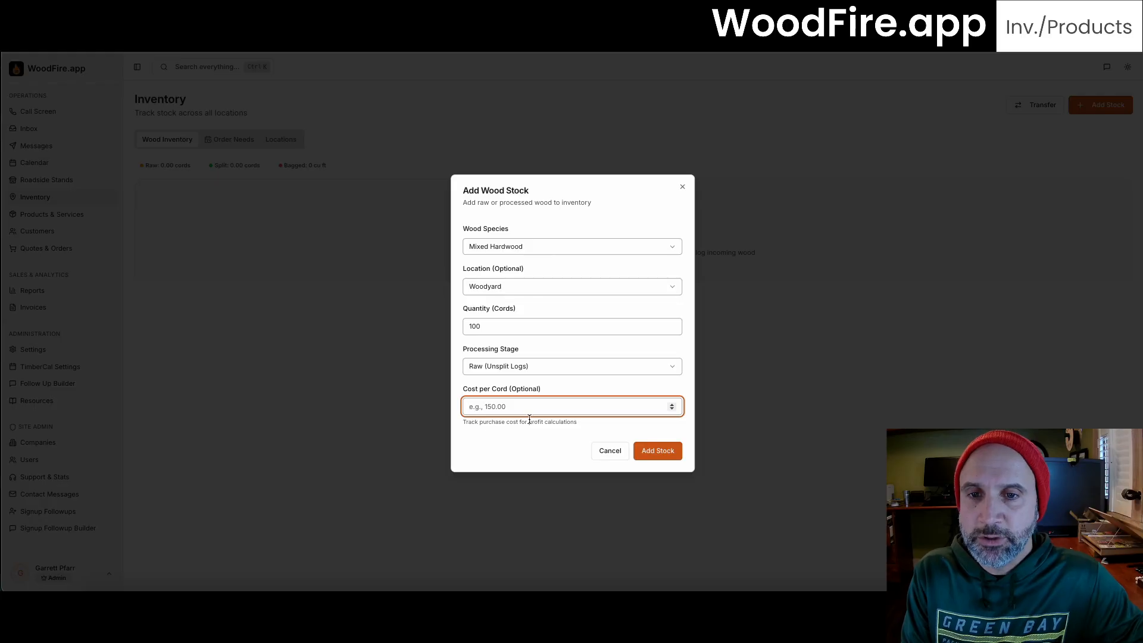
{"action": "type", "text": "150"}
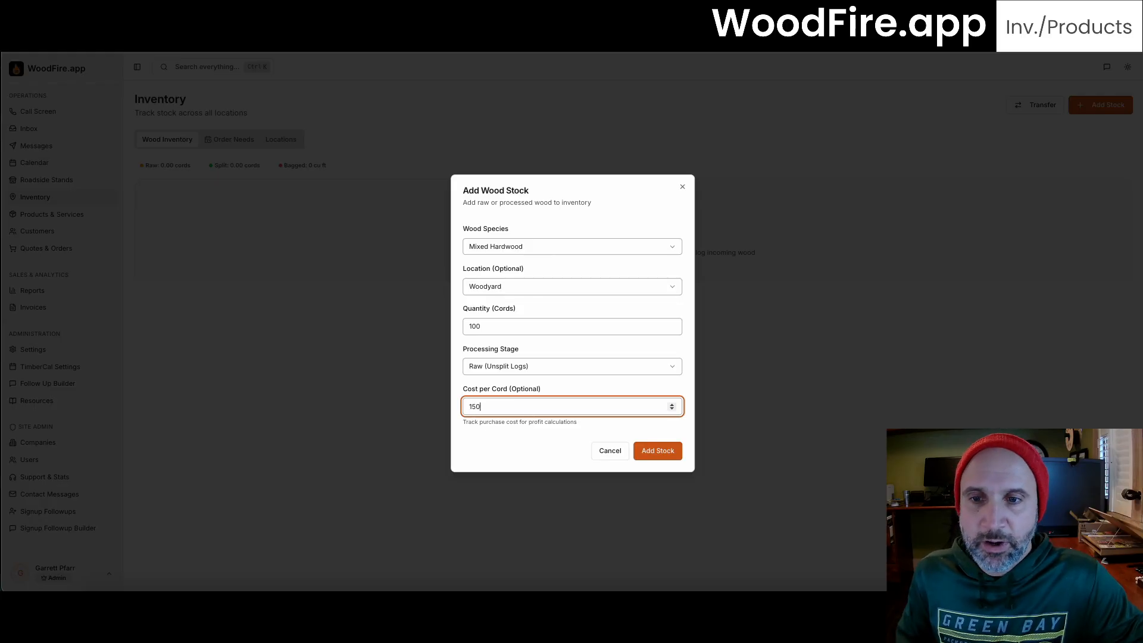
{"action": "left_click", "coordinate": [650, 453]}
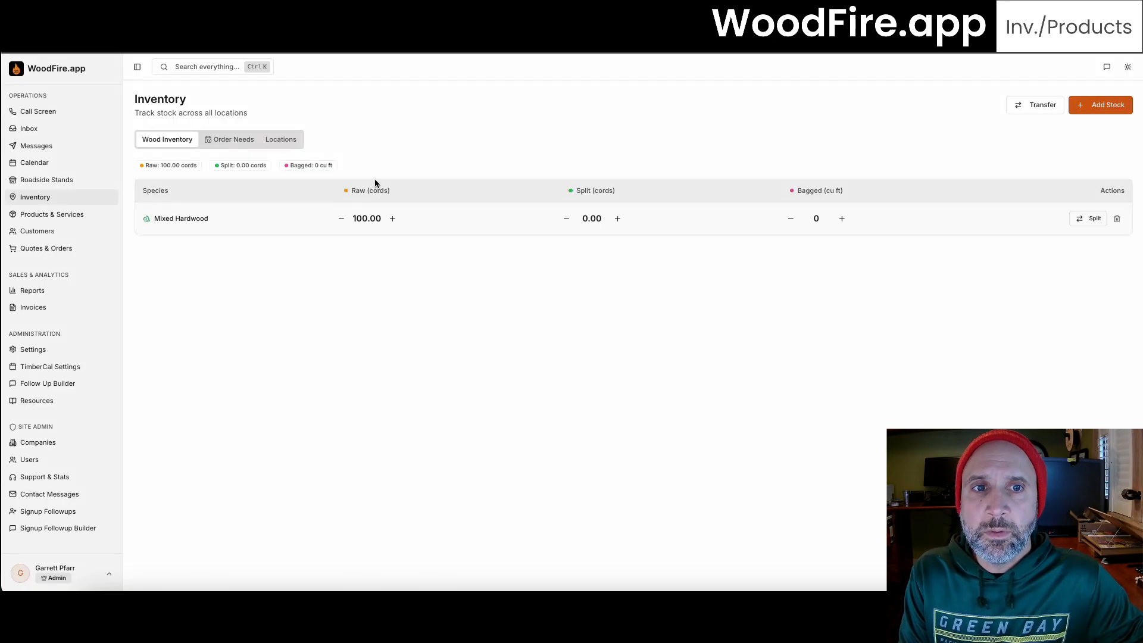
Step: Examine the add, remove and set options for the raw Mixed Hardwood quantity, and save it set to 100.00 cords
{"action": "left_click", "coordinate": [370, 221]}
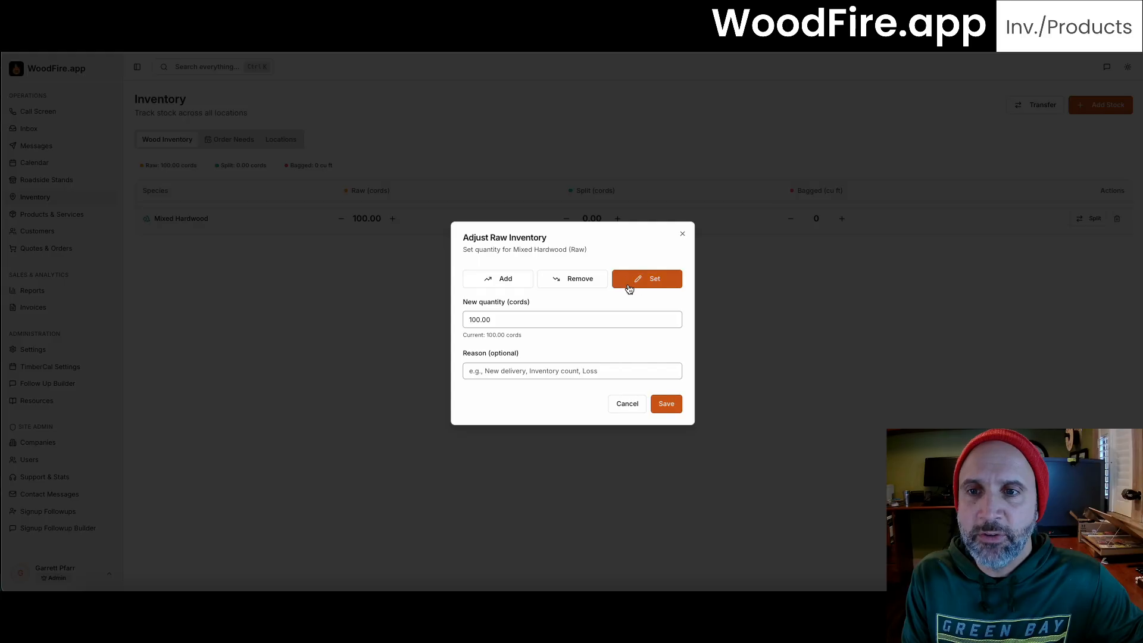
{"action": "left_click", "coordinate": [581, 283]}
{"action": "left_click", "coordinate": [503, 283]}
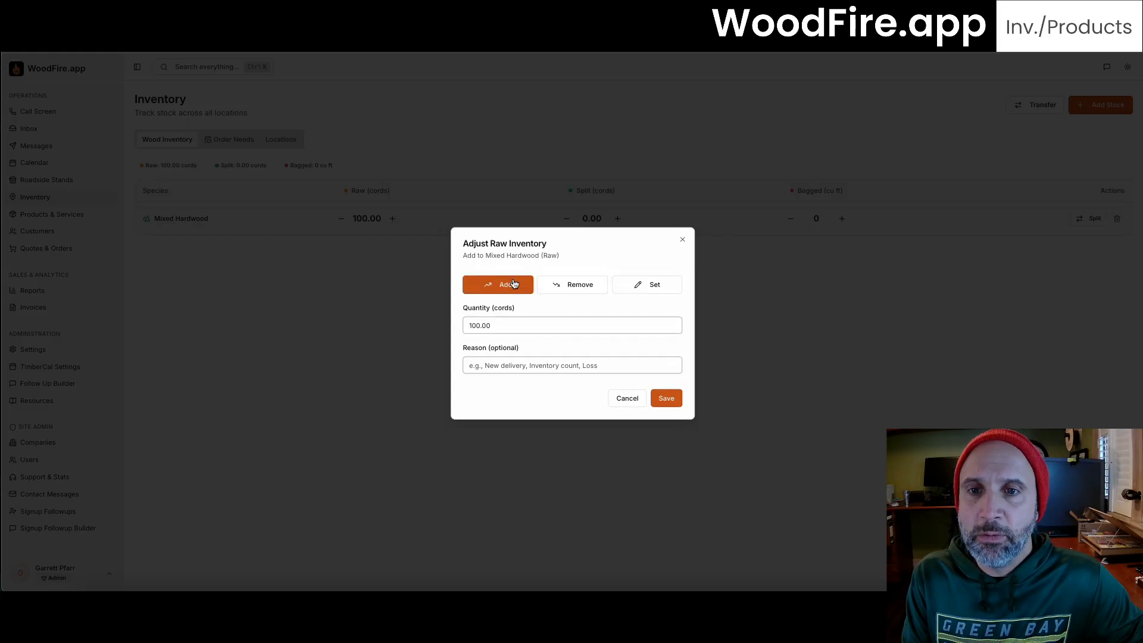
{"action": "left_click", "coordinate": [632, 283]}
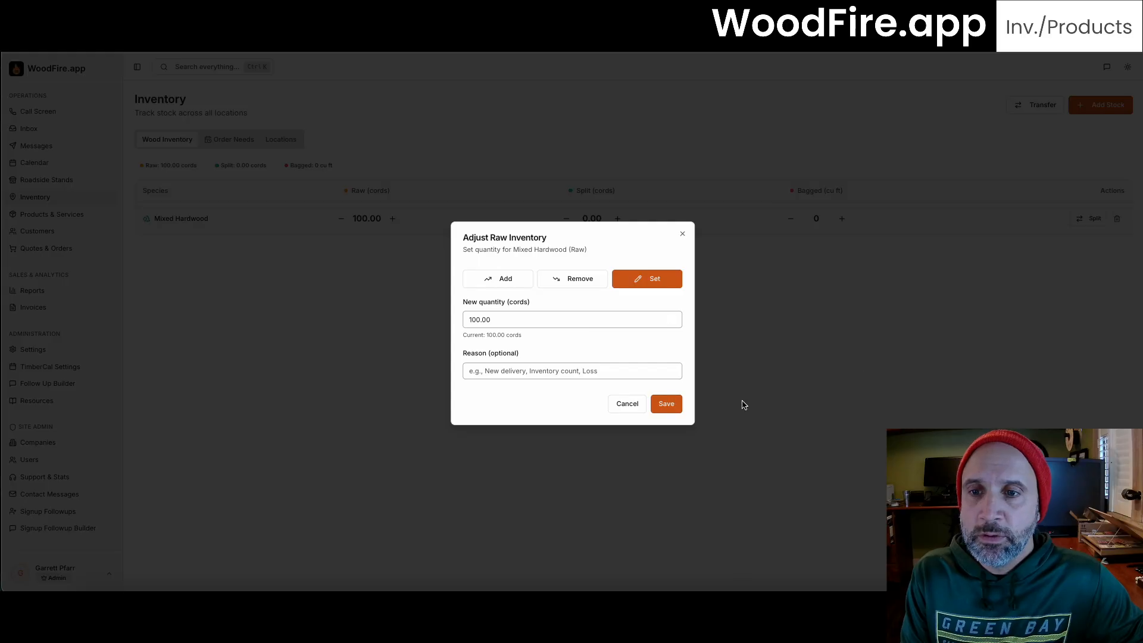
{"action": "left_click", "coordinate": [661, 403]}
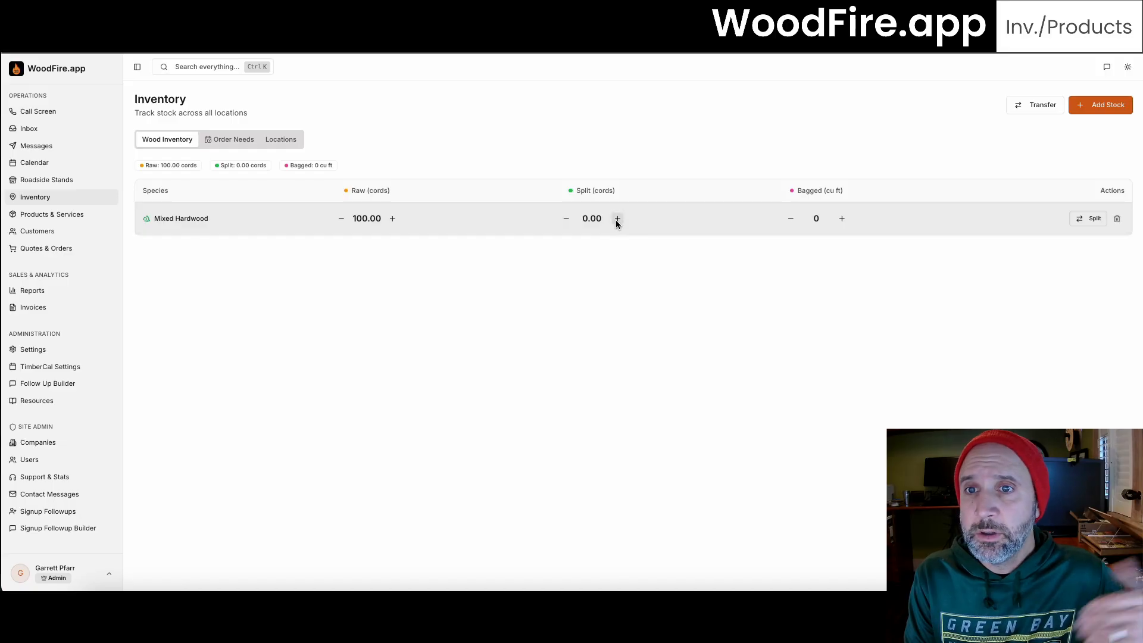
{"action": "left_click", "coordinate": [617, 221]}
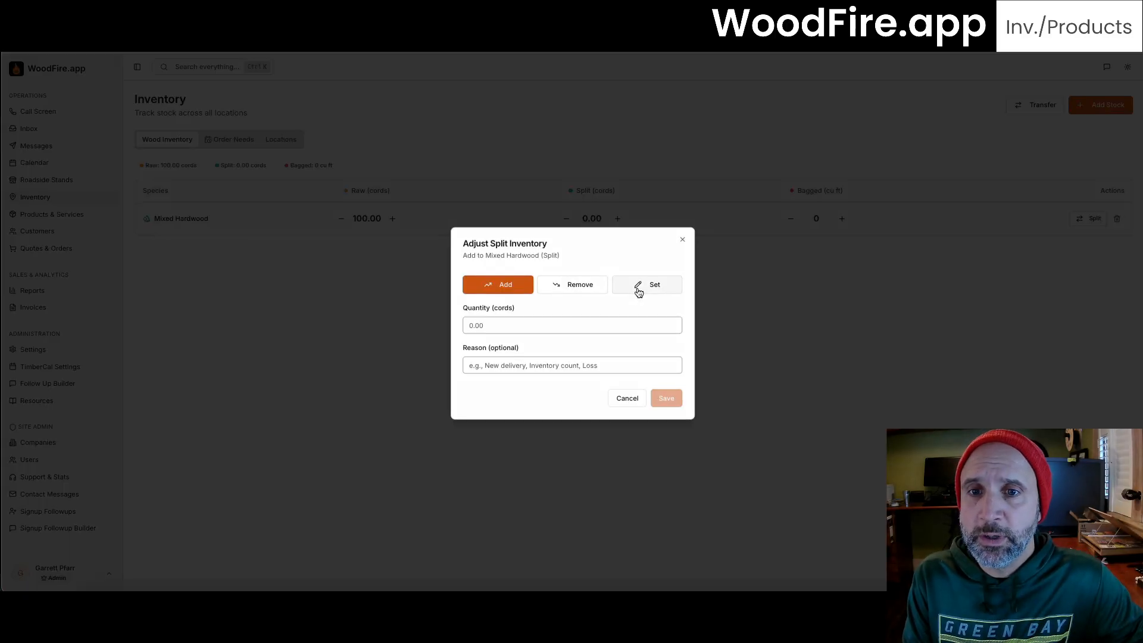
{"action": "left_click", "coordinate": [492, 326]}
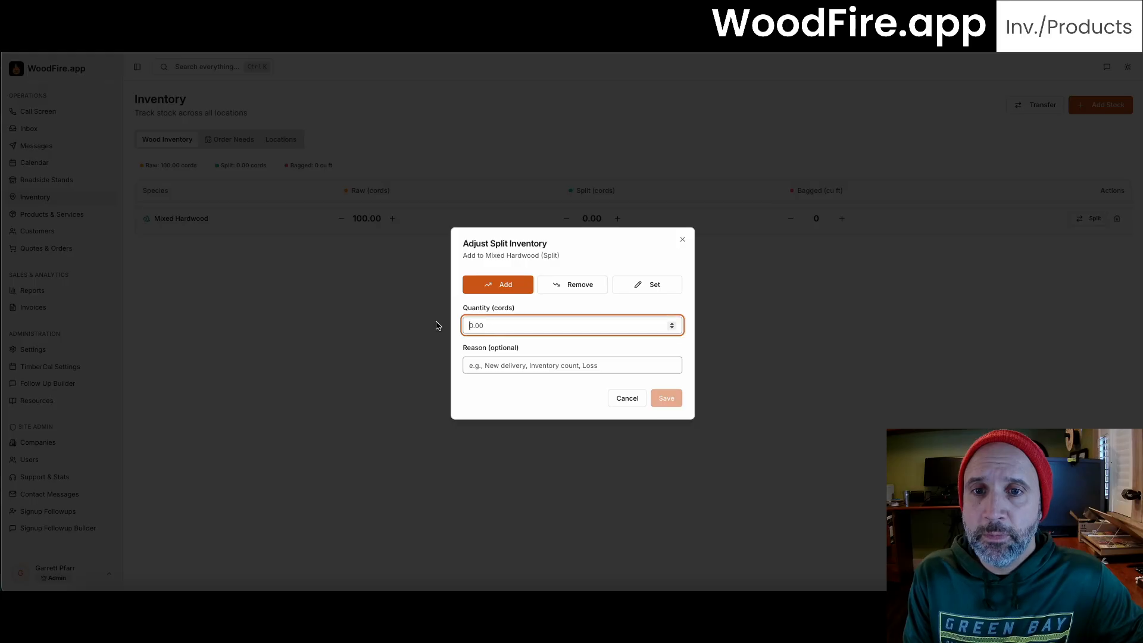
{"action": "type", "text": "20"}
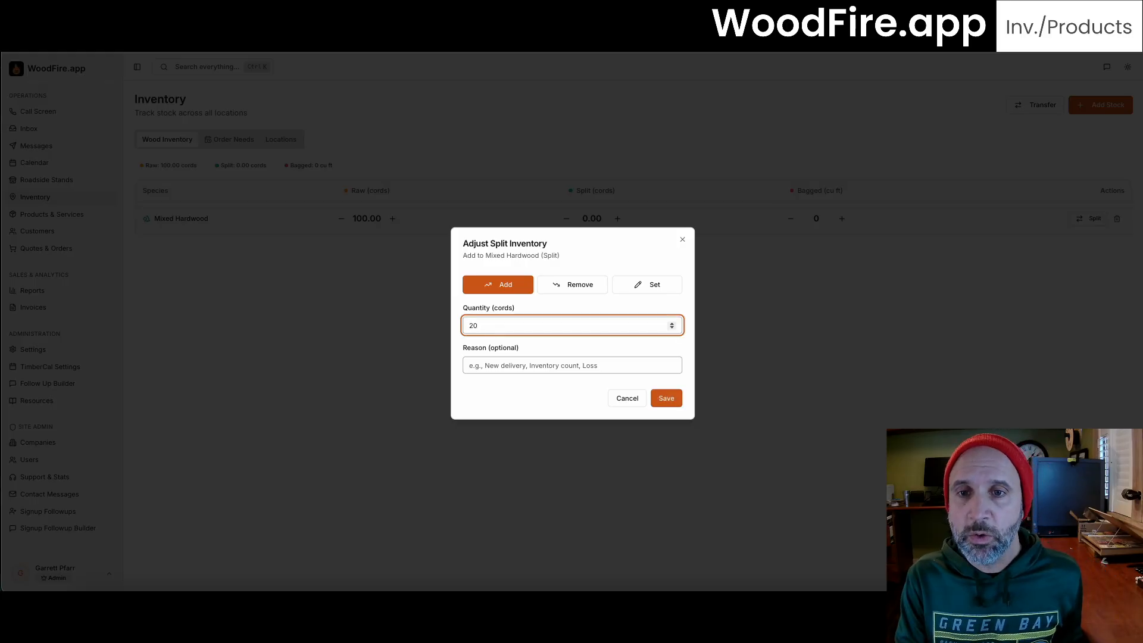
{"action": "left_click", "coordinate": [537, 363]}
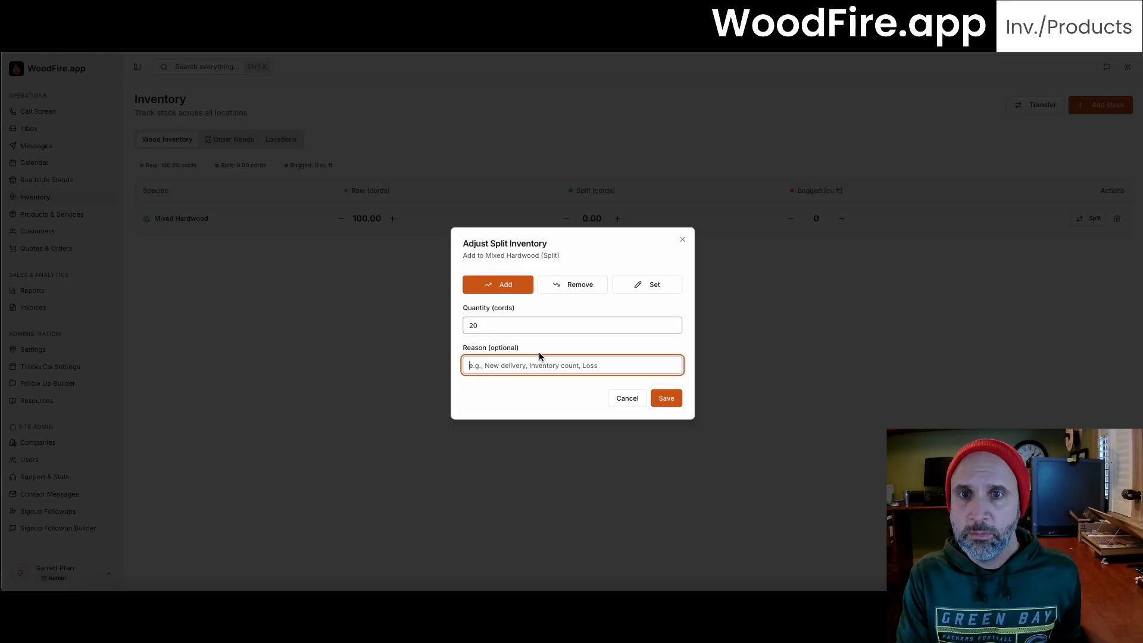
{"action": "left_click", "coordinate": [640, 289]}
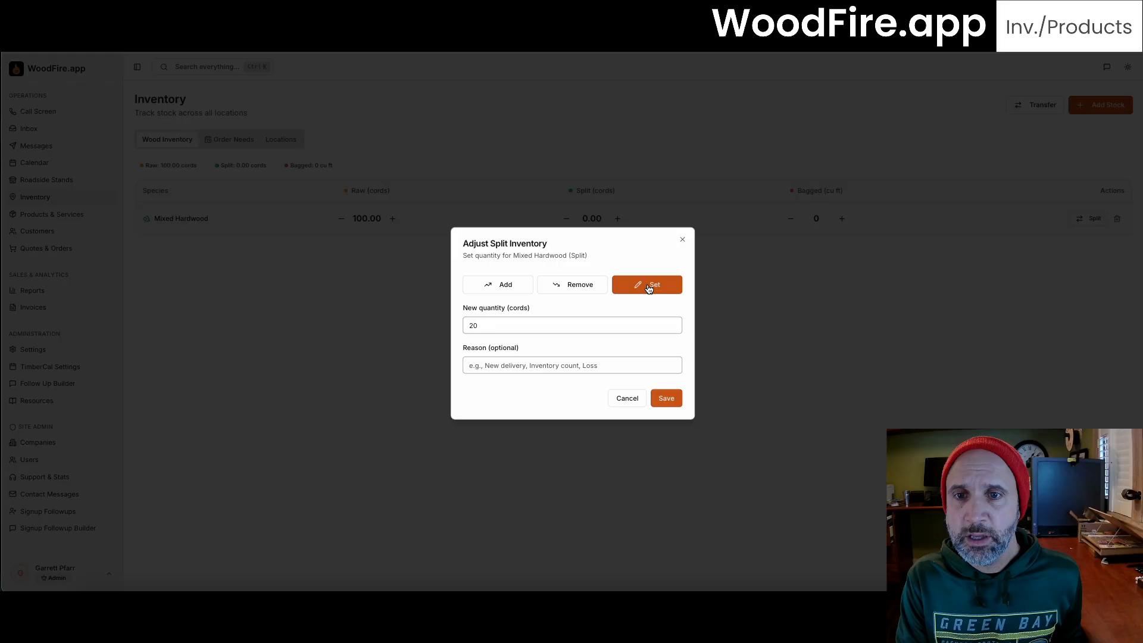
{"action": "left_click", "coordinate": [470, 283]}
{"action": "left_click", "coordinate": [623, 404]}
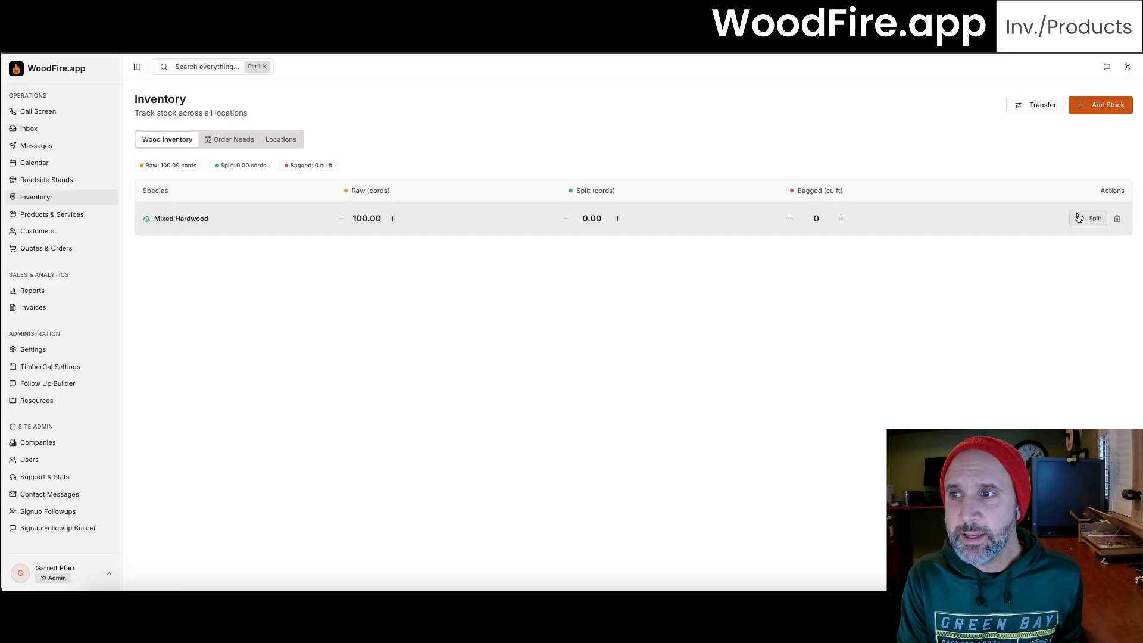
Step: Convert 20 cords of Mixed Hardwood from raw to split
{"action": "left_click", "coordinate": [1078, 218]}
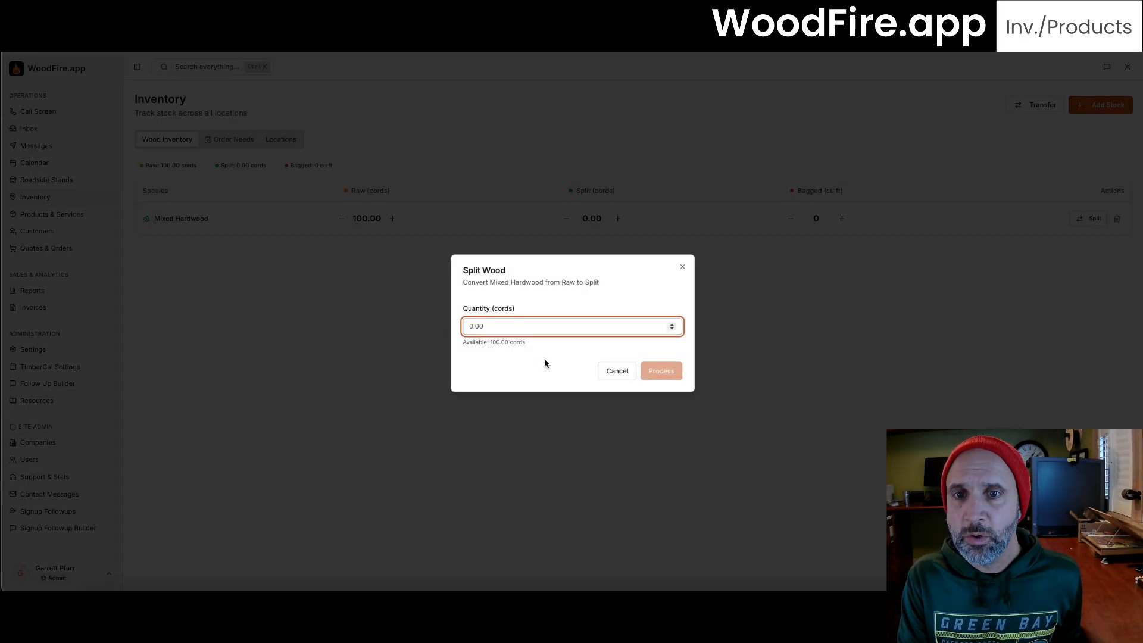
{"action": "type", "text": "20"}
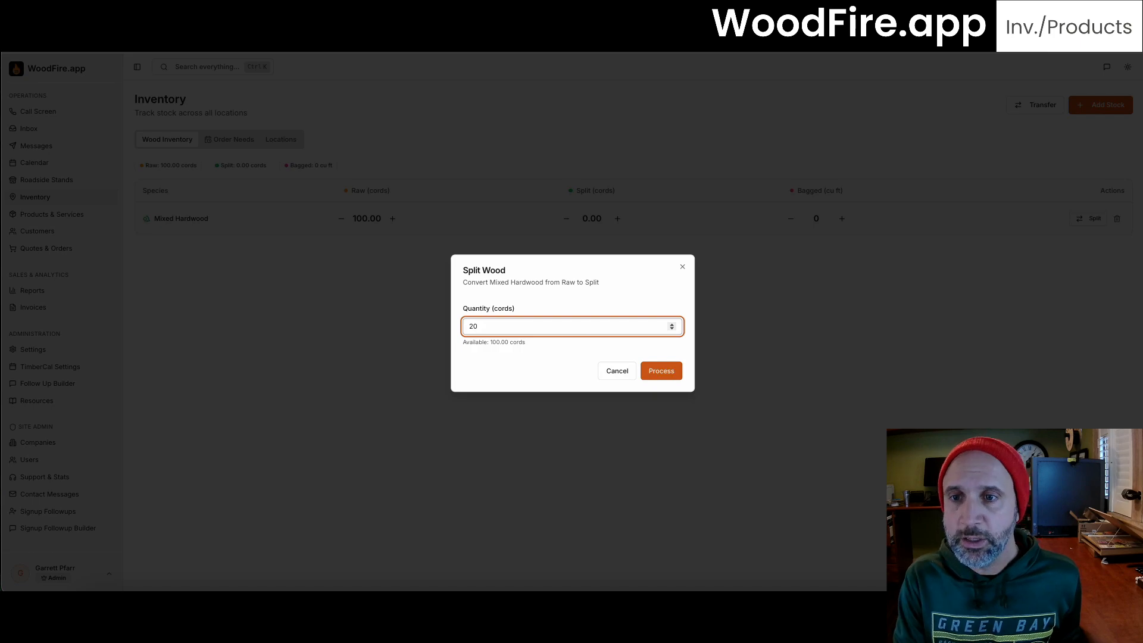
{"action": "left_click", "coordinate": [666, 371]}
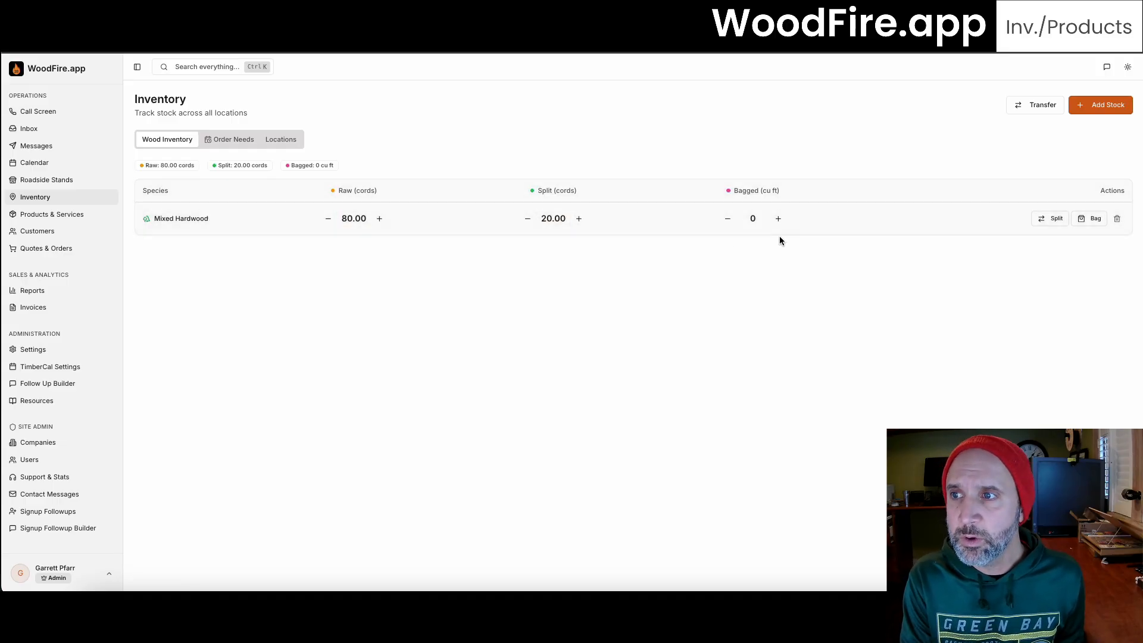
Step: Bag split Mixed Hardwood into 50 bags of 1 cu ft each
{"action": "left_click", "coordinate": [1090, 218]}
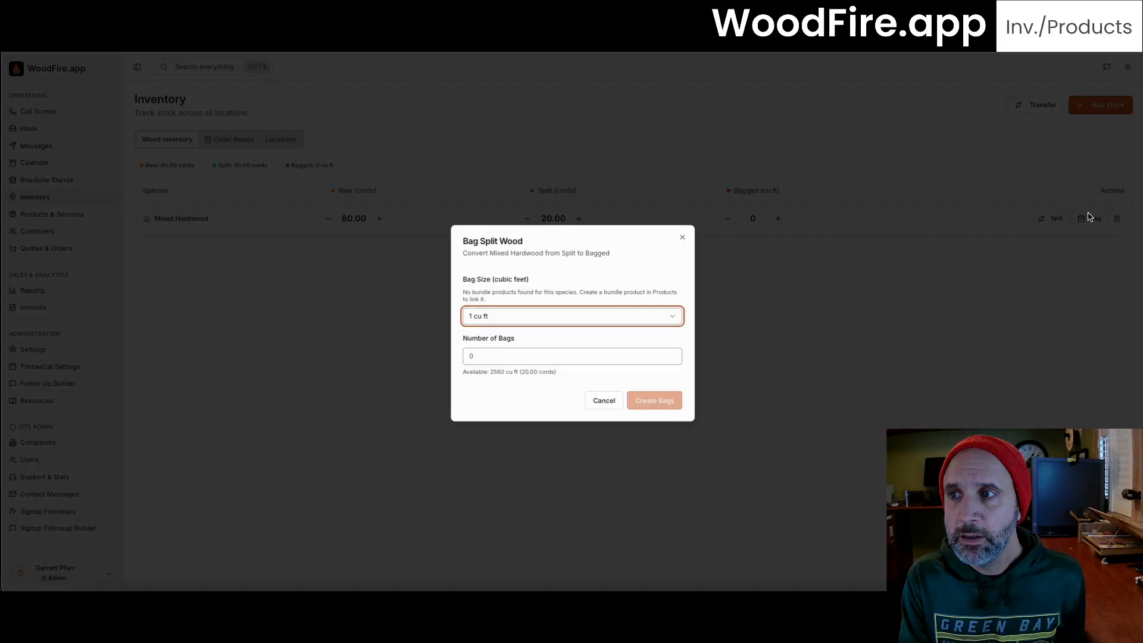
{"action": "left_click", "coordinate": [570, 355]}
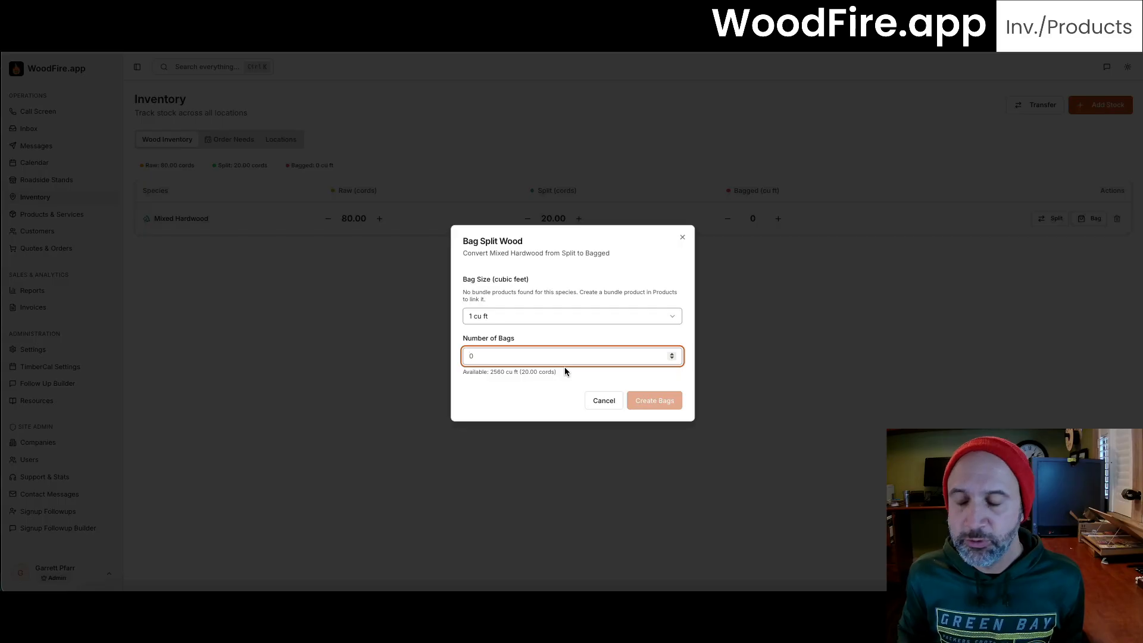
{"action": "type", "text": "50"}
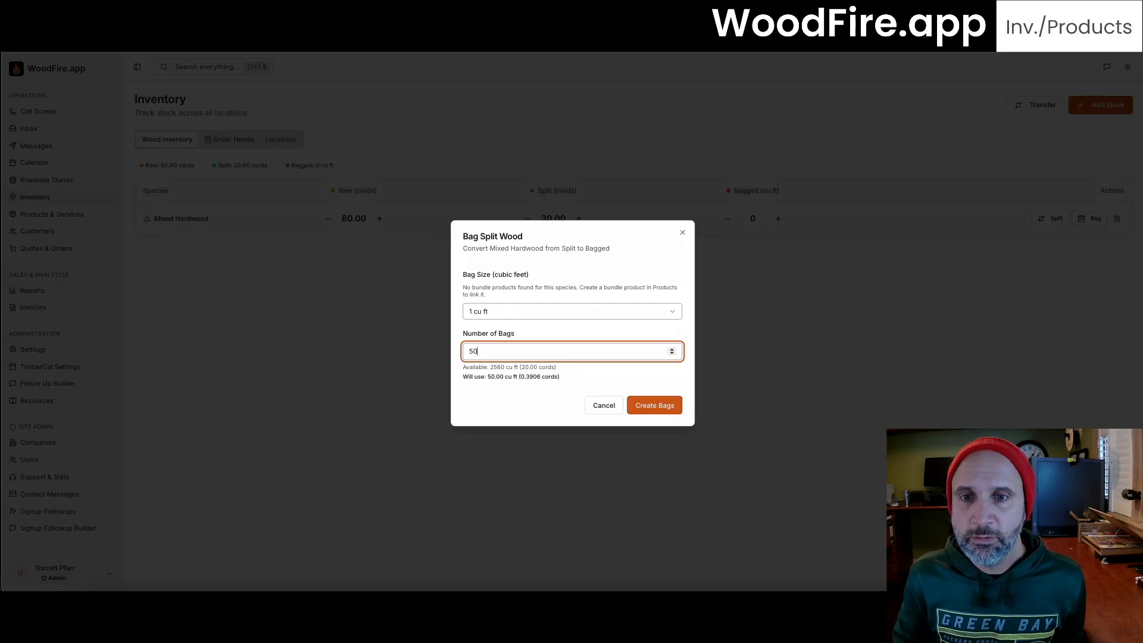
{"action": "left_click", "coordinate": [665, 405]}
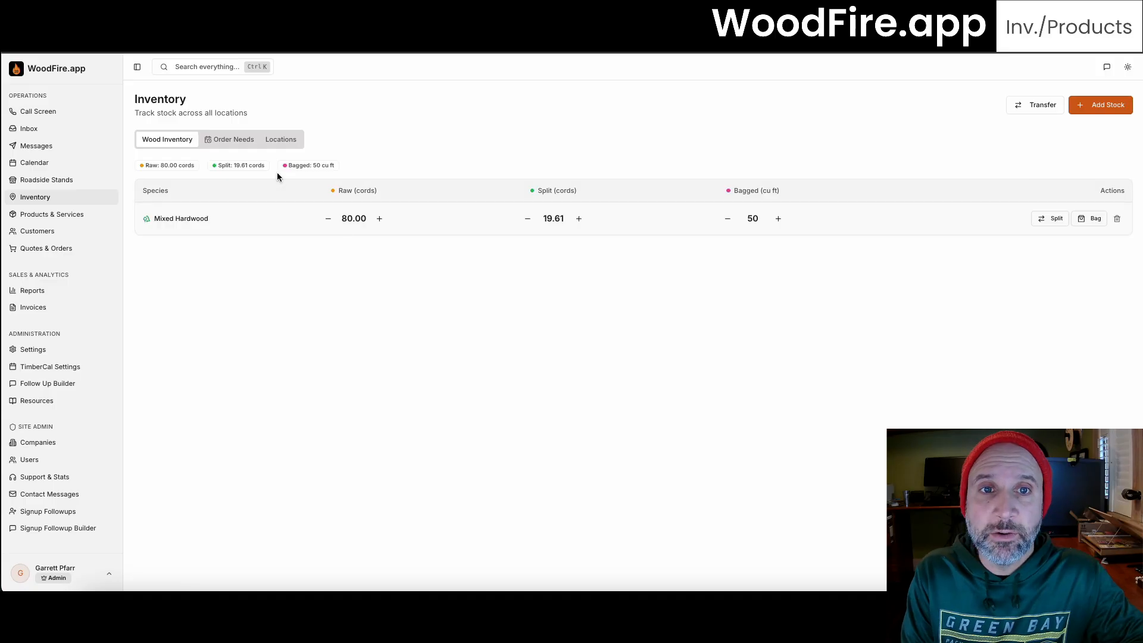
Step: Start a new product in the Products & Services catalog with both category and unit type set to Bundle
{"action": "left_click", "coordinate": [64, 219]}
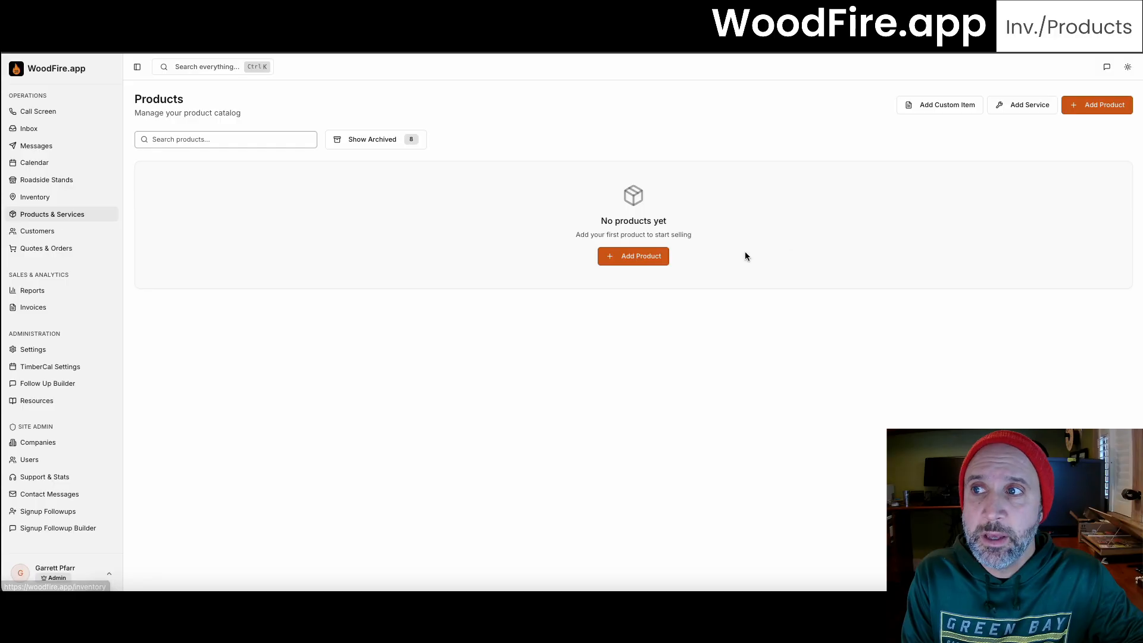
{"action": "left_click", "coordinate": [650, 261]}
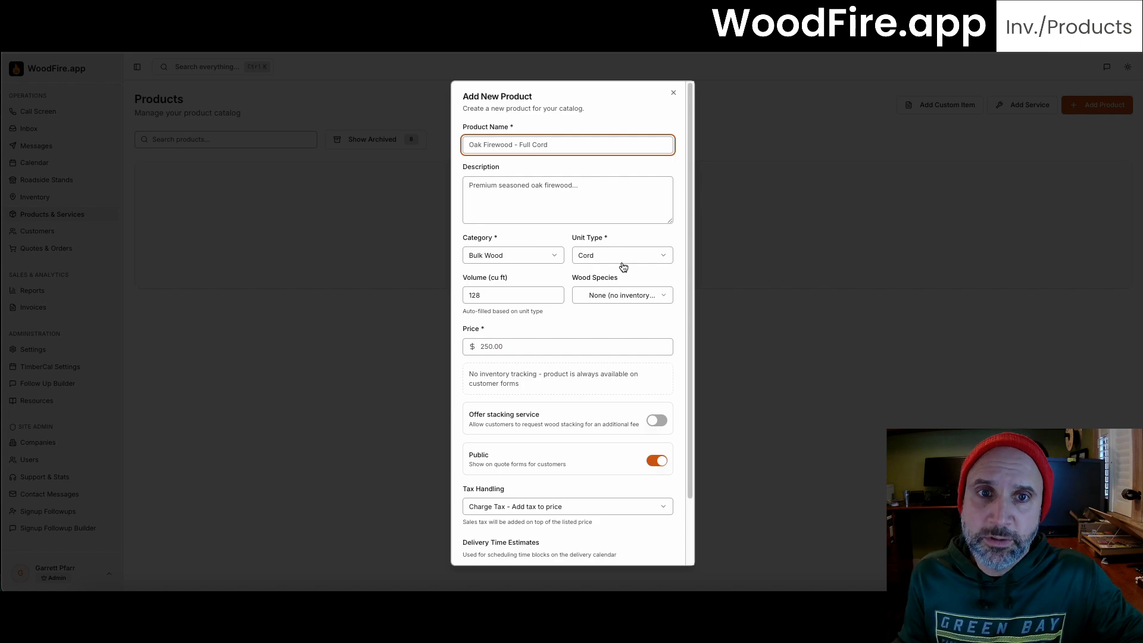
{"action": "left_click", "coordinate": [555, 256]}
{"action": "left_click", "coordinate": [535, 288]}
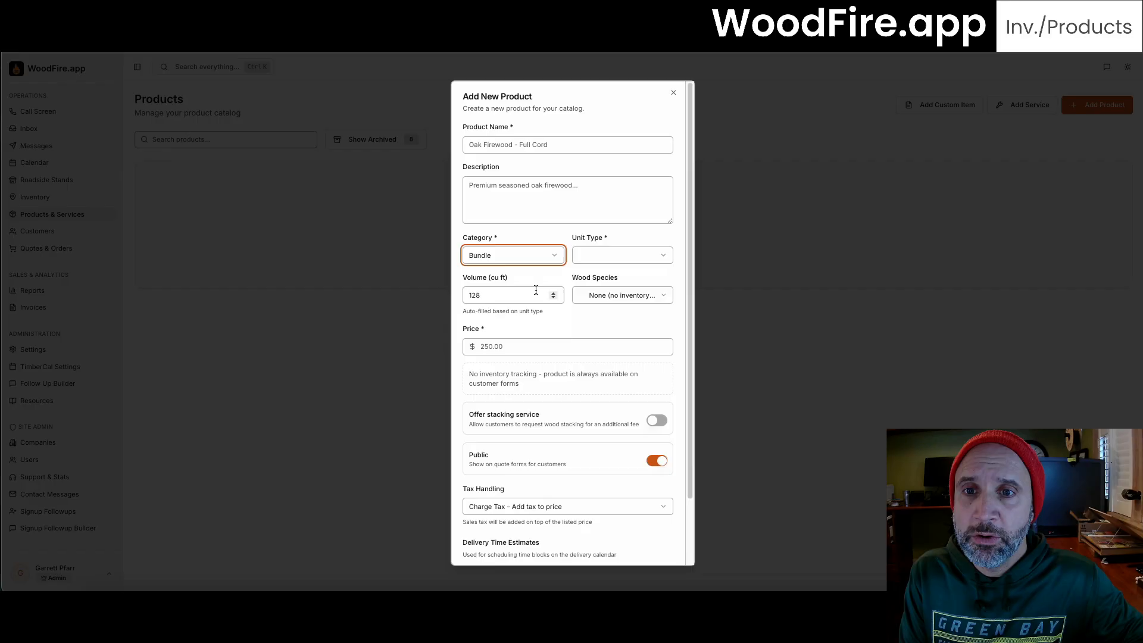
{"action": "left_click", "coordinate": [610, 255]}
{"action": "left_click", "coordinate": [608, 277]}
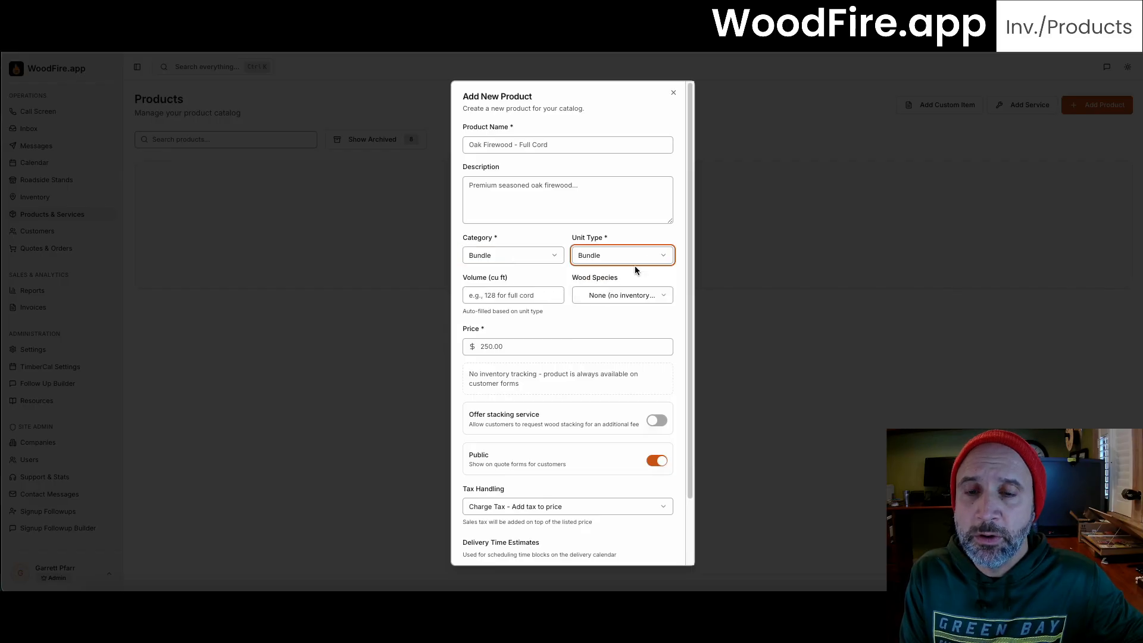
Step: Set the new product's volume to 1 cu ft and its wood species to Mixed Hardwood
{"action": "left_click", "coordinate": [524, 296]}
{"action": "type", "text": "1"}
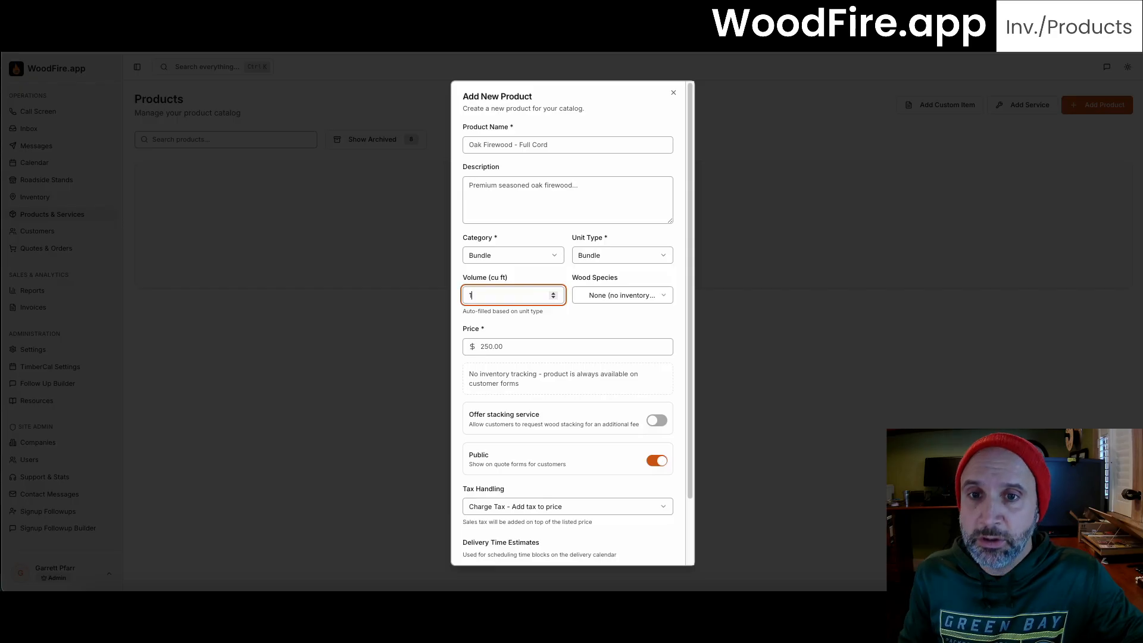
{"action": "left_click", "coordinate": [535, 259]}
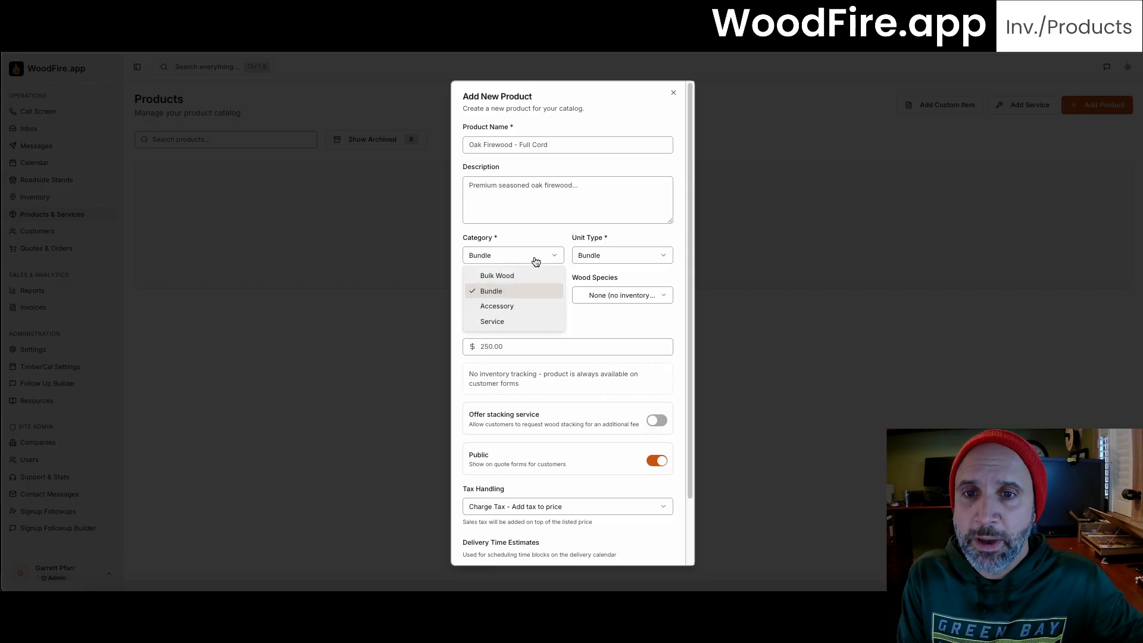
{"action": "left_click", "coordinate": [536, 259]}
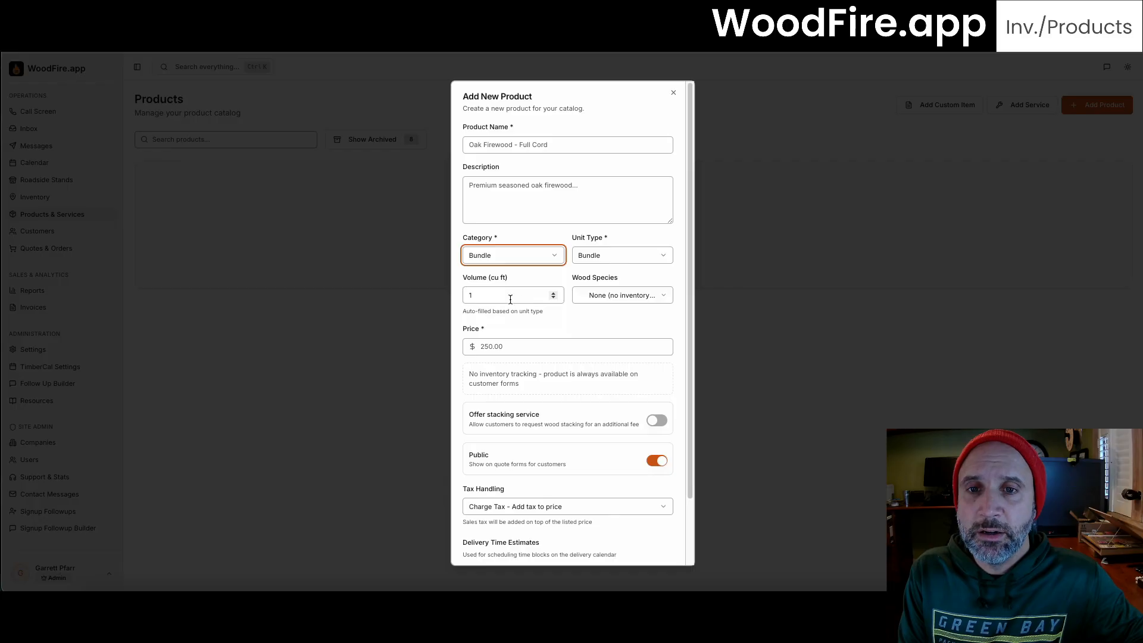
{"action": "left_click", "coordinate": [641, 299]}
{"action": "left_click", "coordinate": [638, 406]}
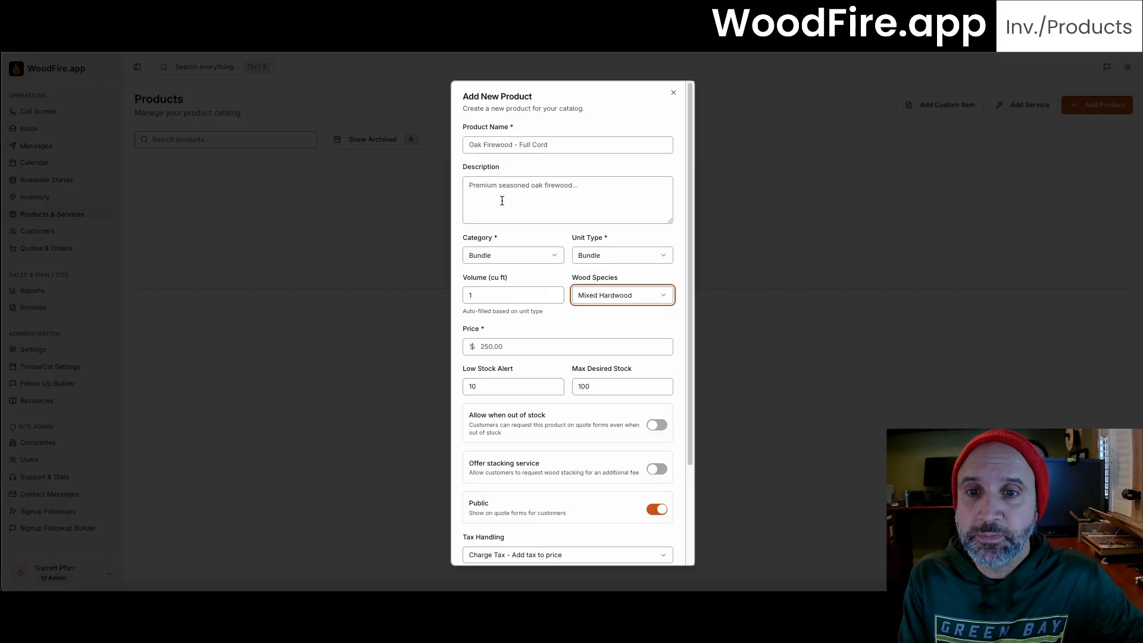
Step: Name the new product "Mixed Hardwood - Bundle"
{"action": "left_click", "coordinate": [497, 148]}
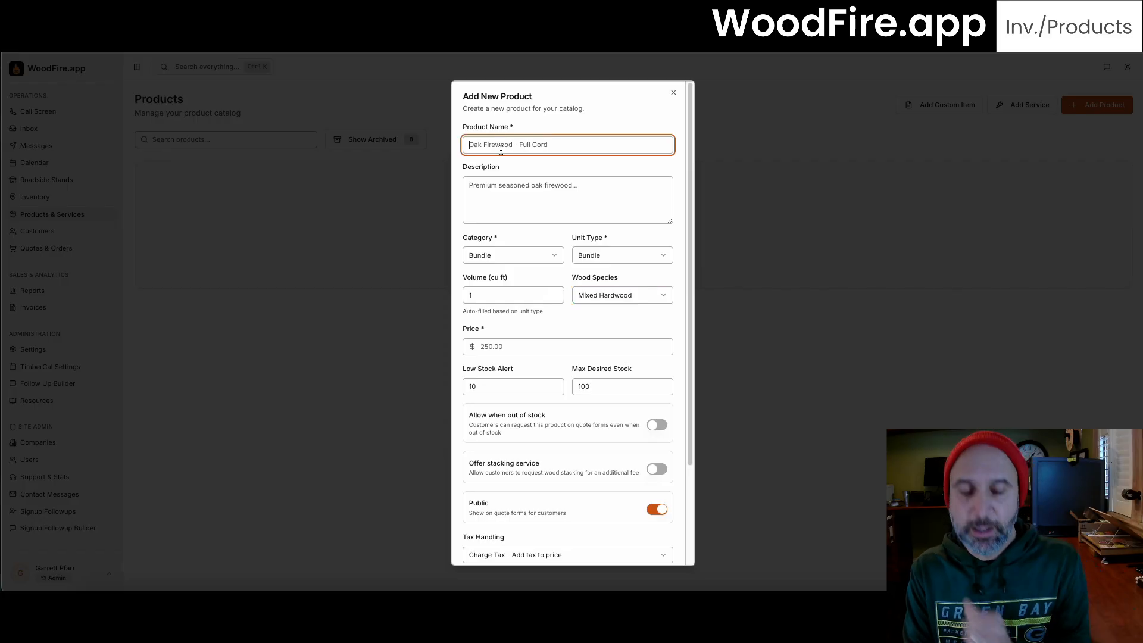
{"action": "type", "text": "Mi"}
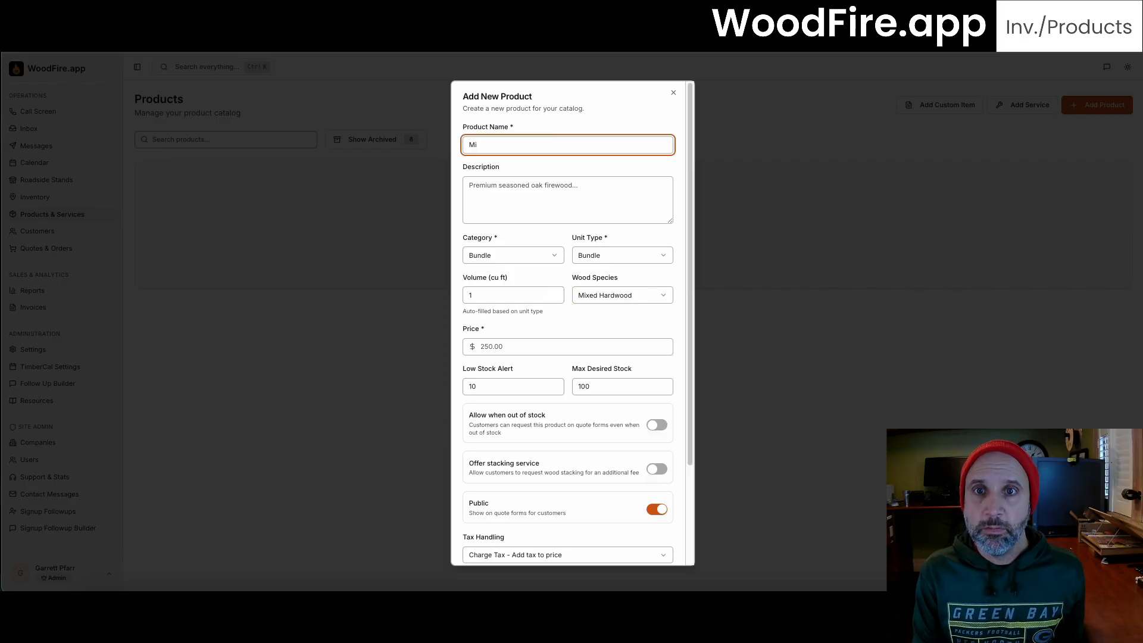
{"action": "type", "text": "dxed Hardwo"}
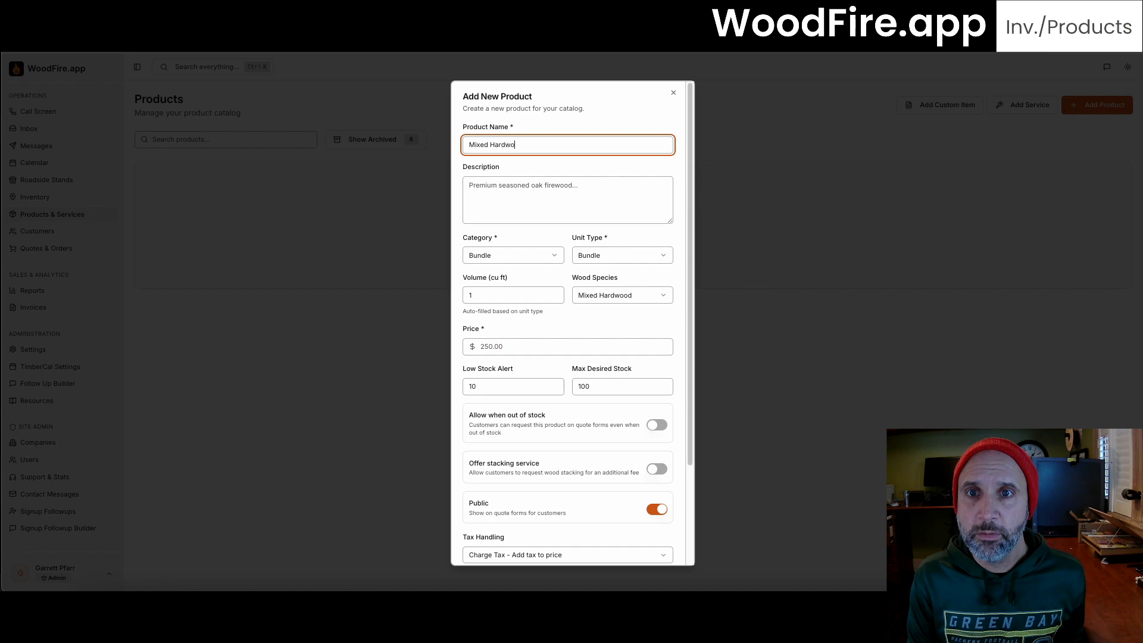
{"action": "type", "text": "od - B"}
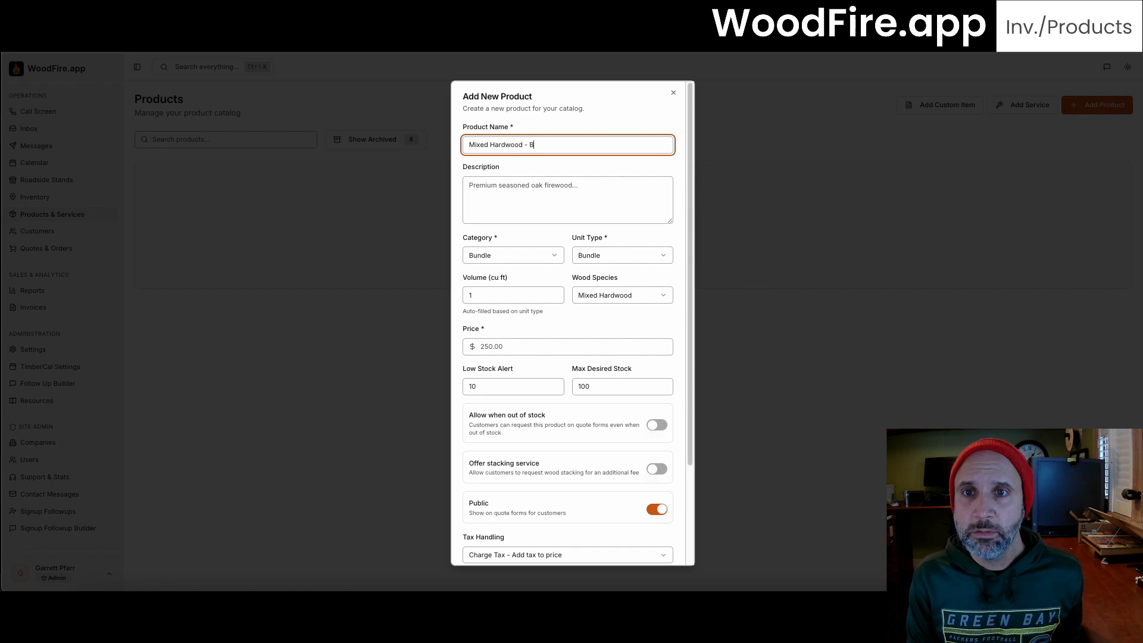
{"action": "type", "text": "ung"}
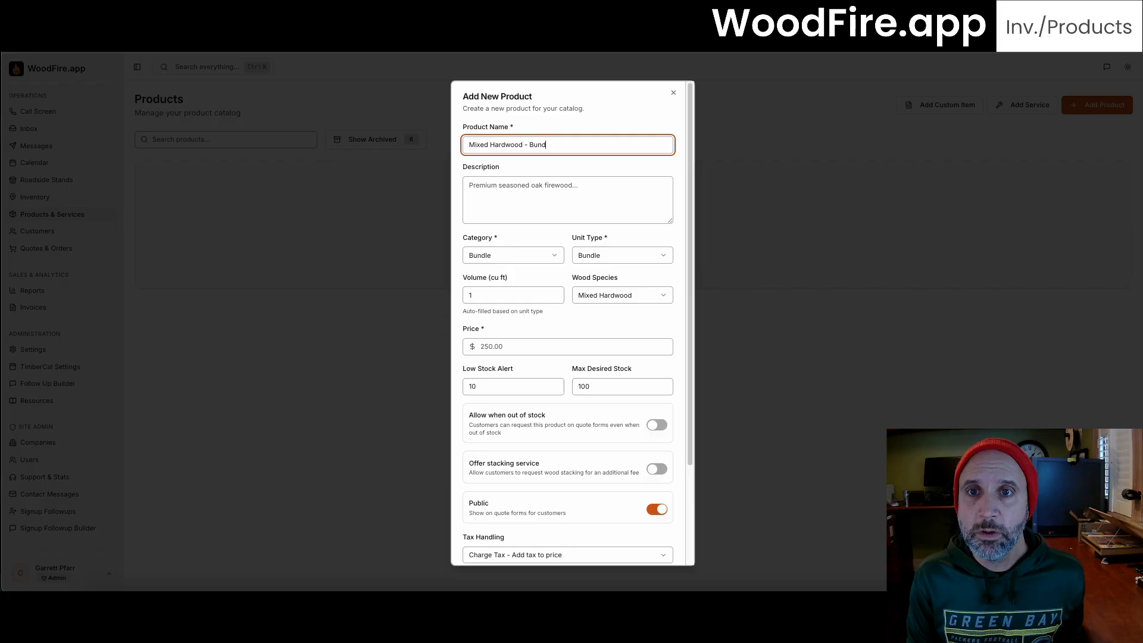
{"action": "type", "text": "le"}
Step: Enter the product description "1 cu' of bagged premium seasoned mixed hardwood"
{"action": "key", "text": "Tab"}
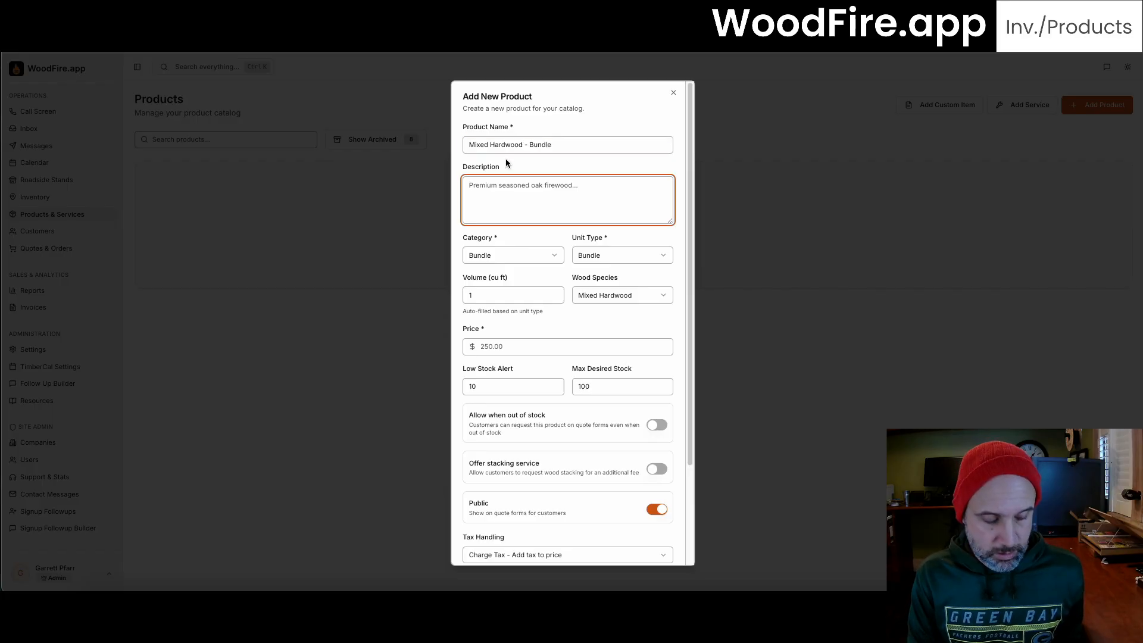
{"action": "type", "text": "1"}
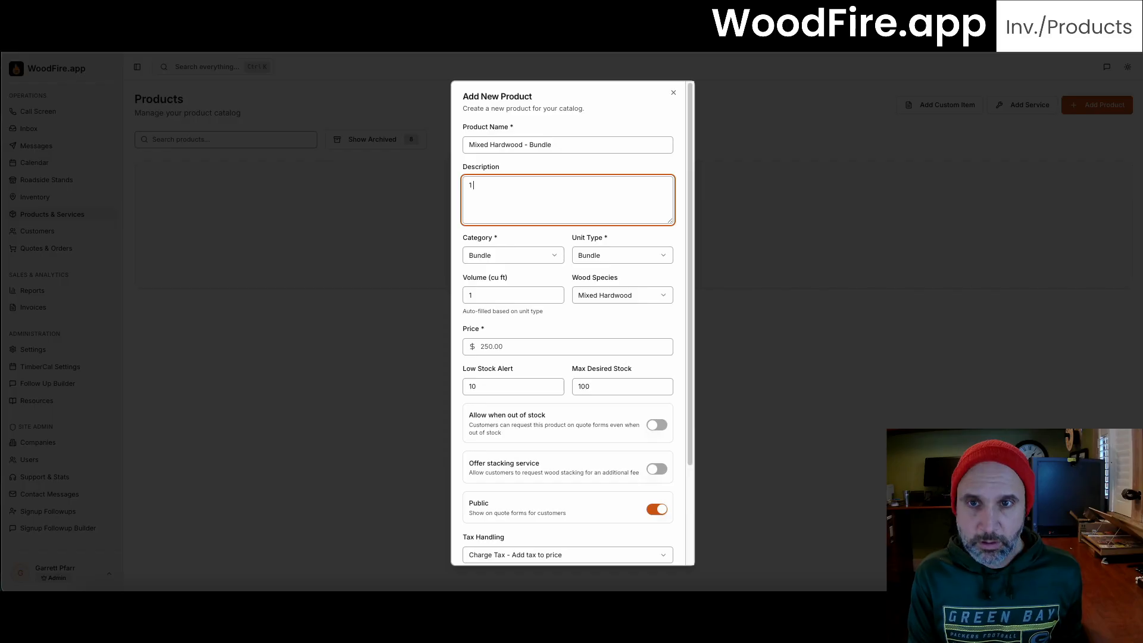
{"action": "type", "text": " cu' "}
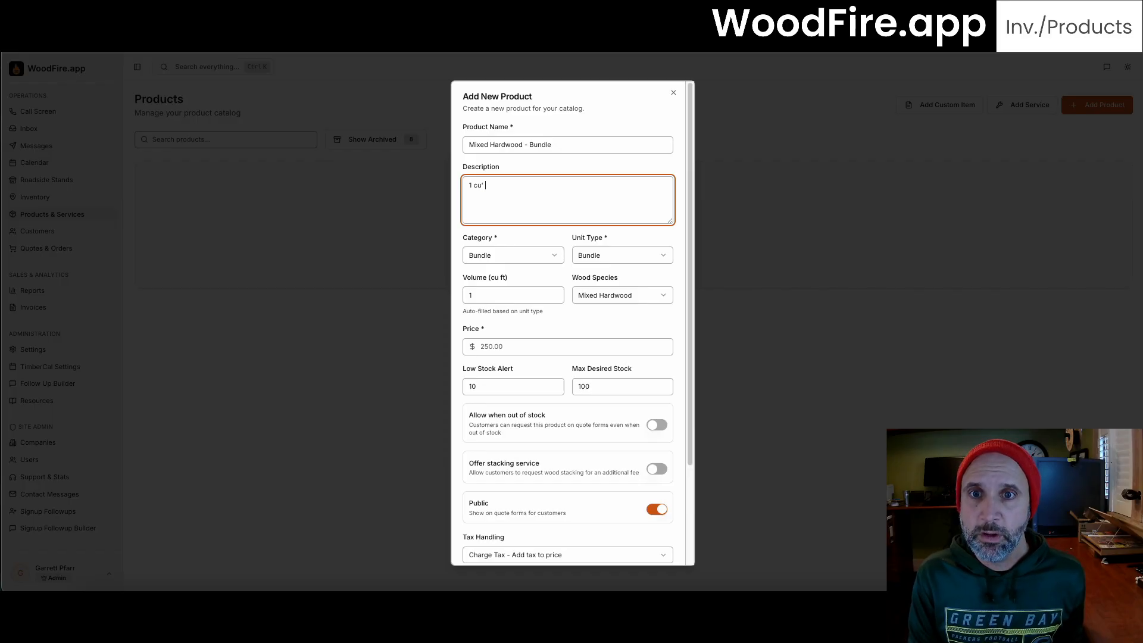
{"action": "type", "text": "of b"}
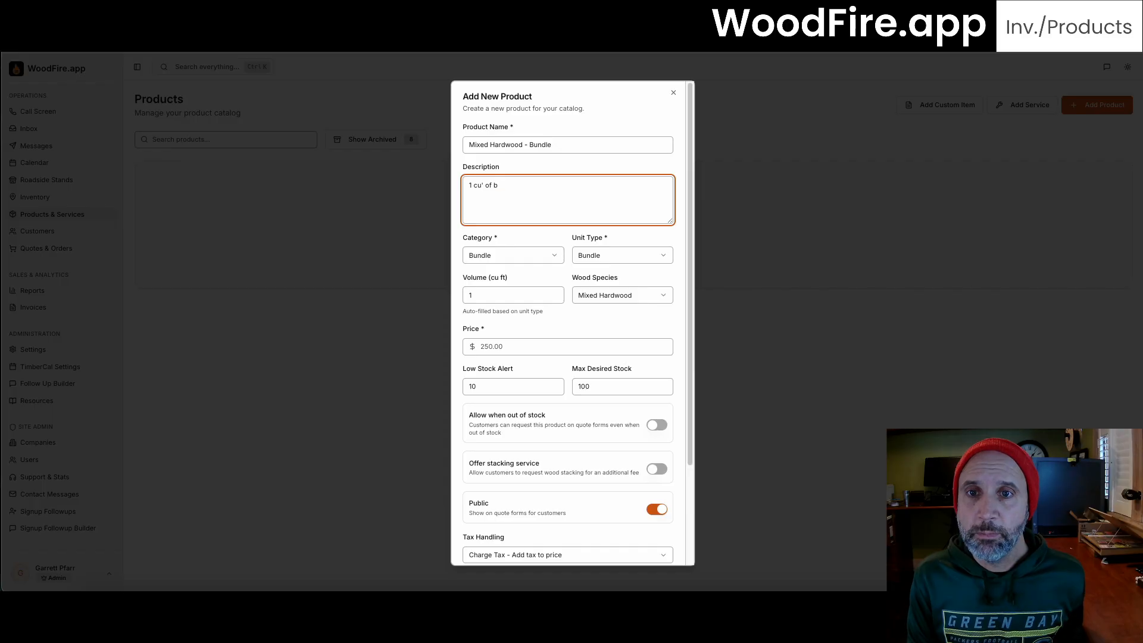
{"action": "type", "text": "agged"}
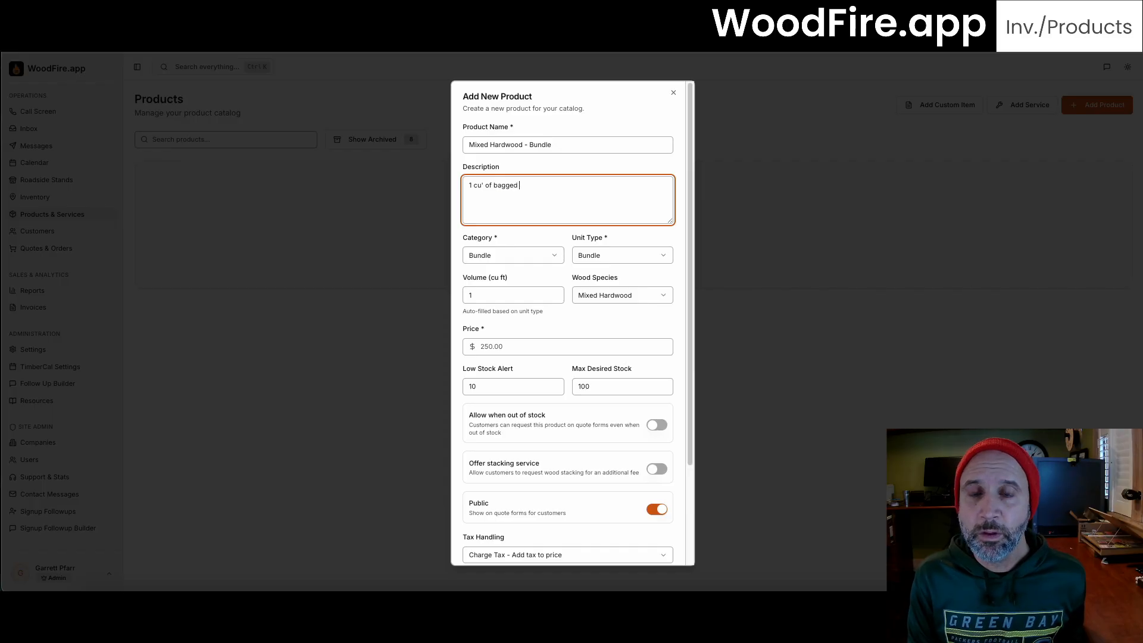
{"action": "type", "text": " premium"}
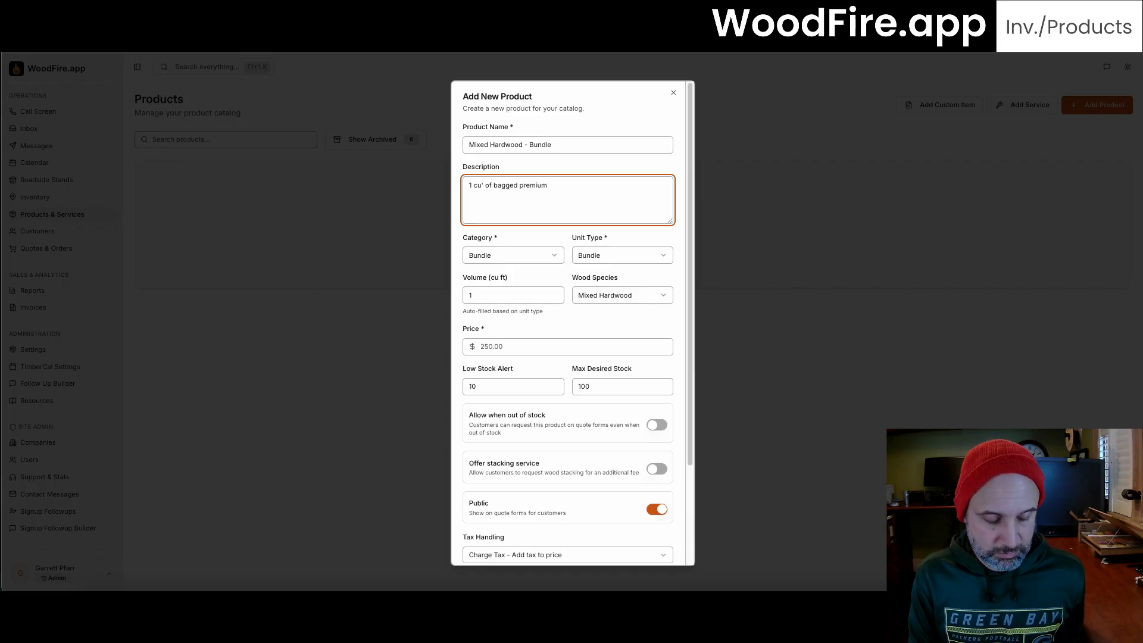
{"action": "type", "text": " seasoned har"}
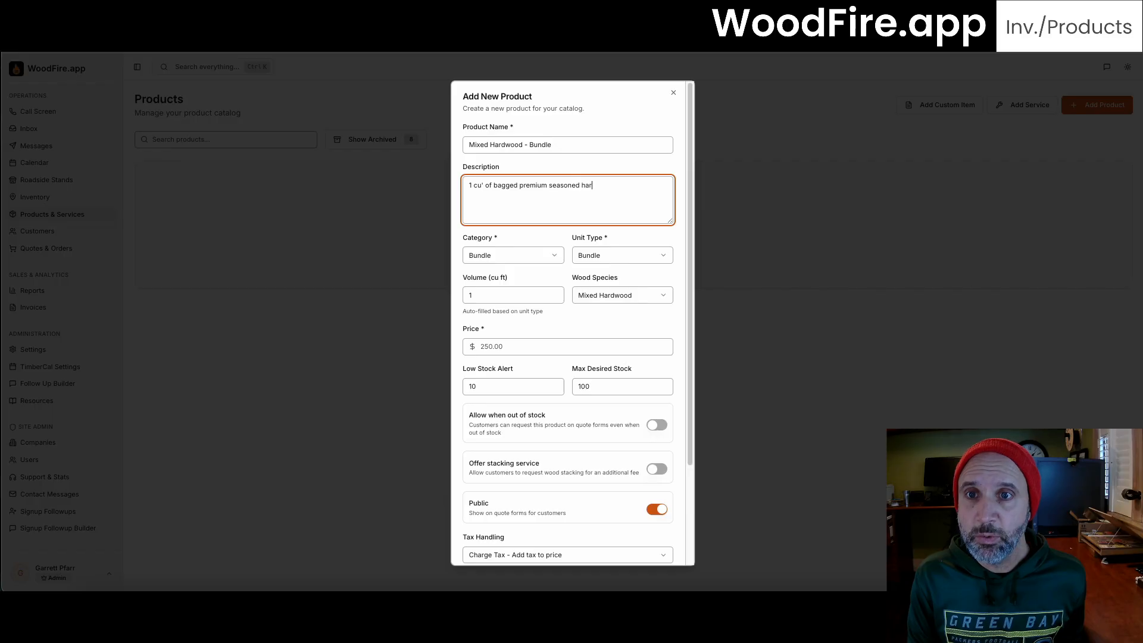
{"action": "type", "text": "d"}
{"action": "key", "text": "BackSpace"}
{"action": "key", "text": "BackSpace"}
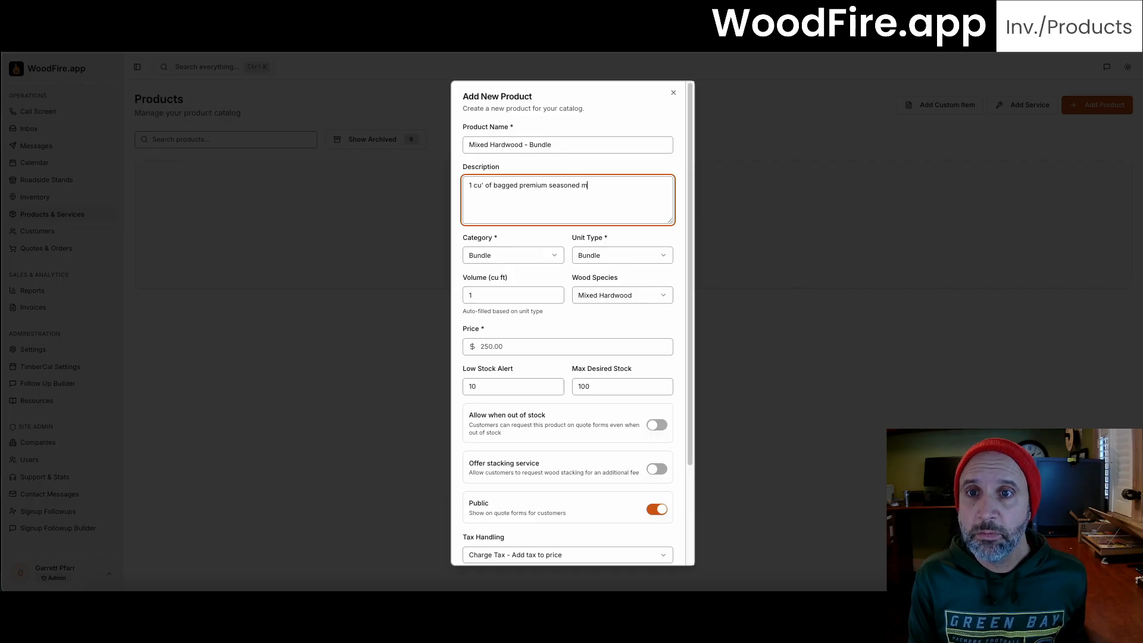
{"action": "type", "text": "ardwood"}
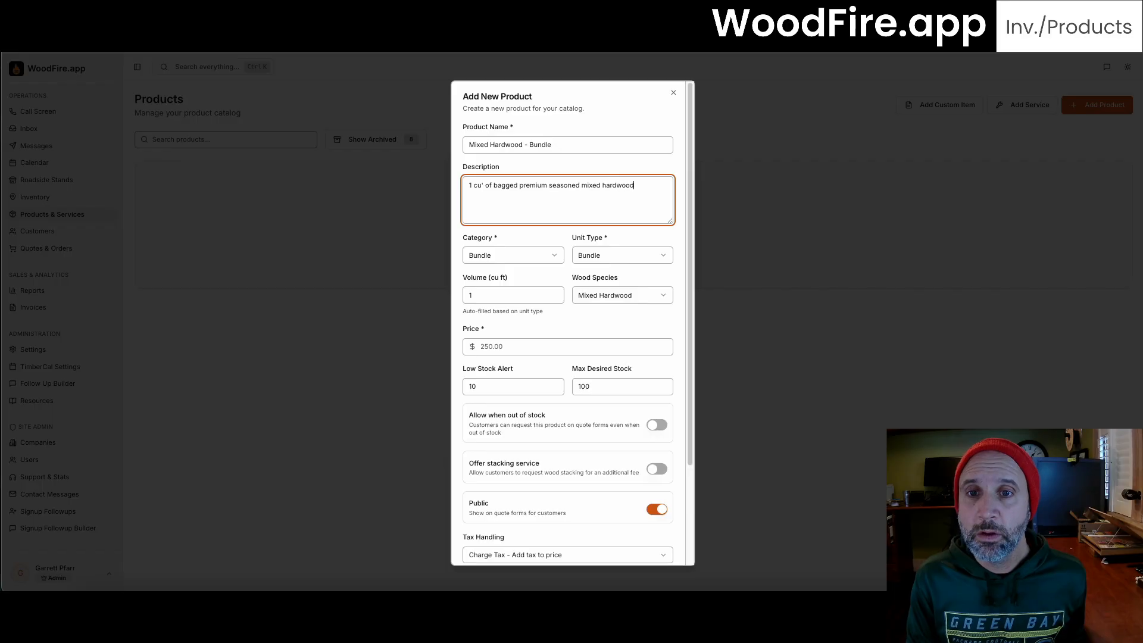
Step: Change the product name to "Mixed Hardwood - Bag"
{"action": "left_click", "coordinate": [569, 147]}
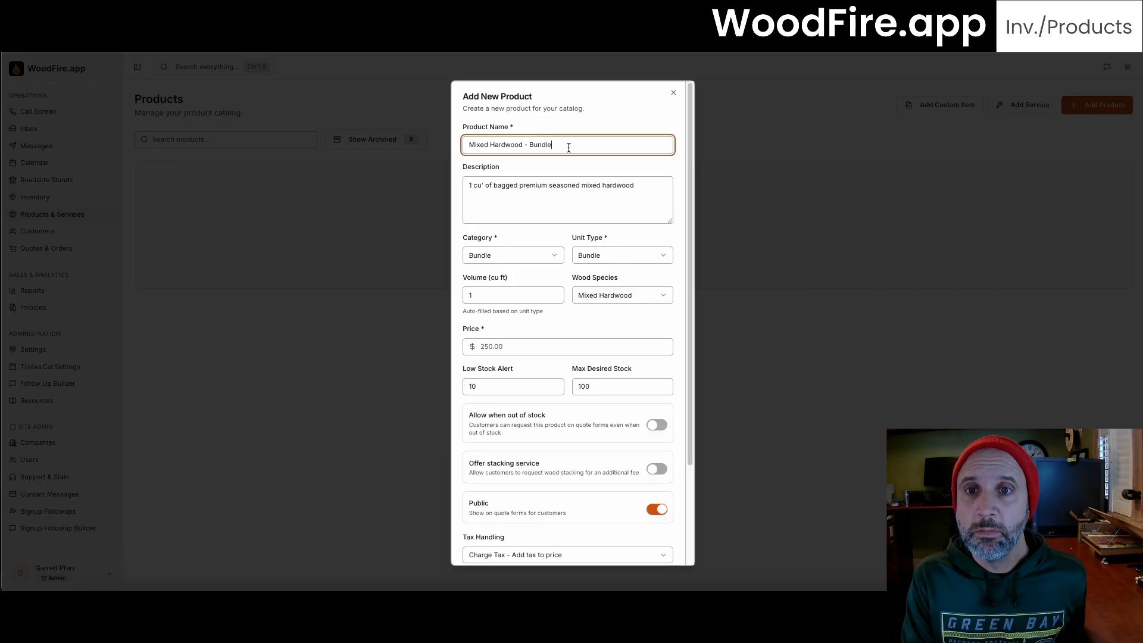
{"action": "double_click", "coordinate": [541, 144]}
{"action": "type", "text": "Bag"}
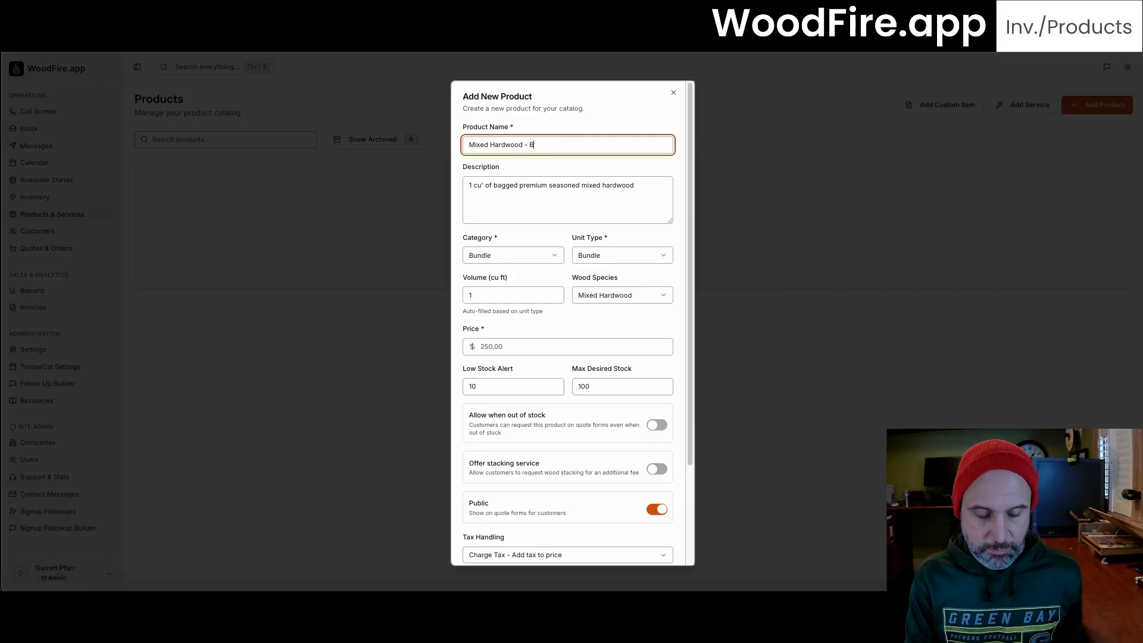
{"action": "left_click", "coordinate": [566, 320]}
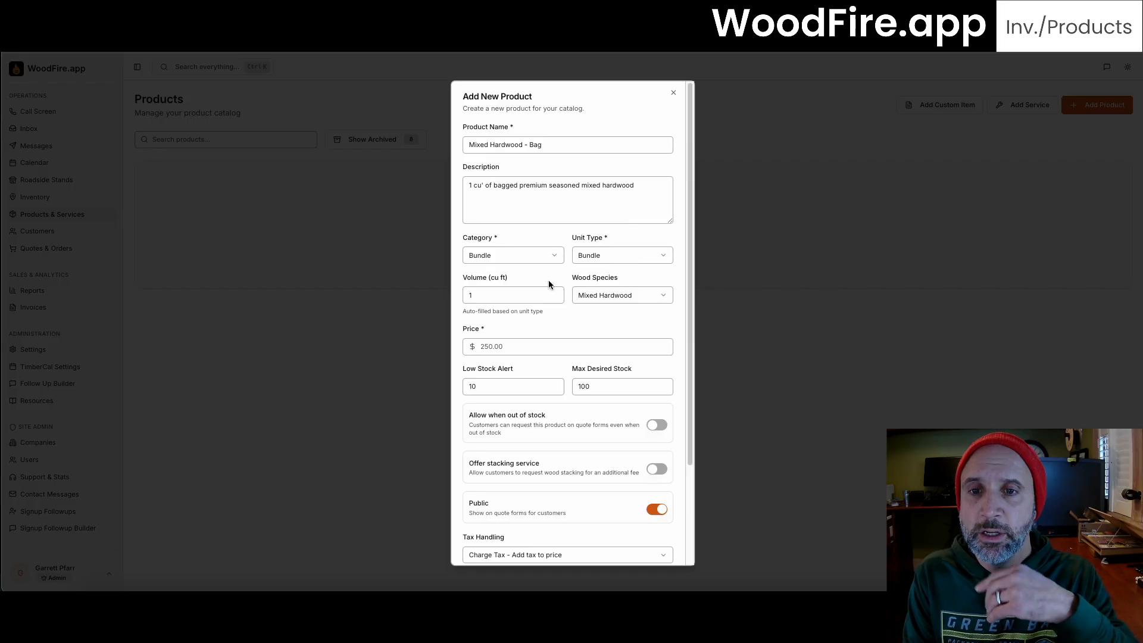
Step: Set the product's price to $10 and review the Low Stock Alert and Max Desired Stock fields
{"action": "left_click", "coordinate": [501, 351]}
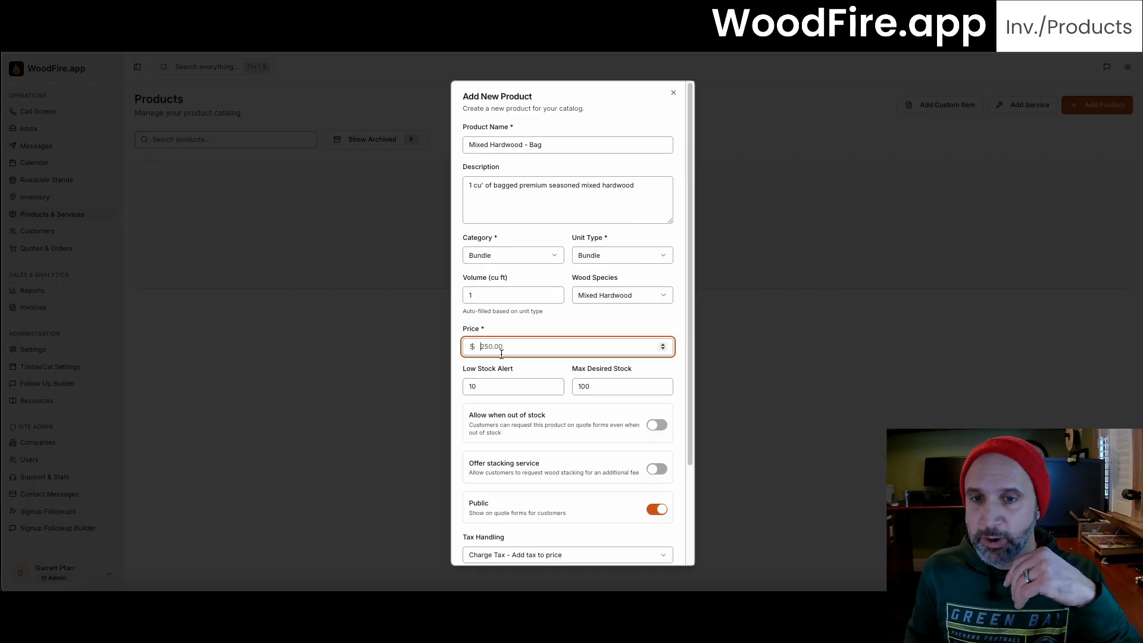
{"action": "type", "text": "10"}
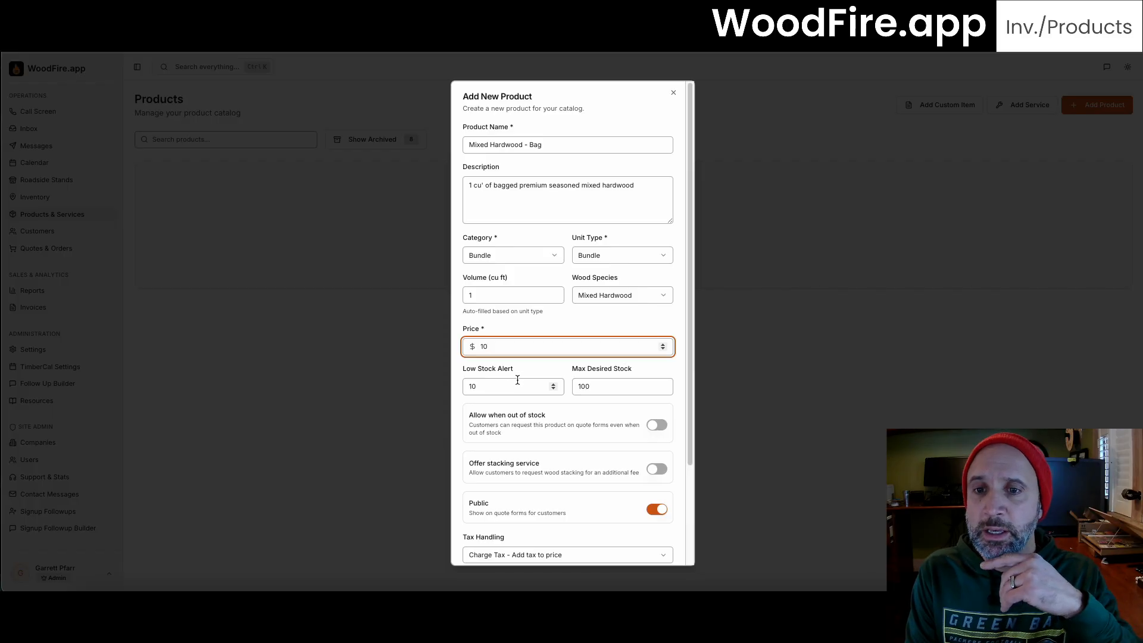
{"action": "scroll", "coordinate": [542, 376], "scroll_direction": "down", "scroll_amount": 1}
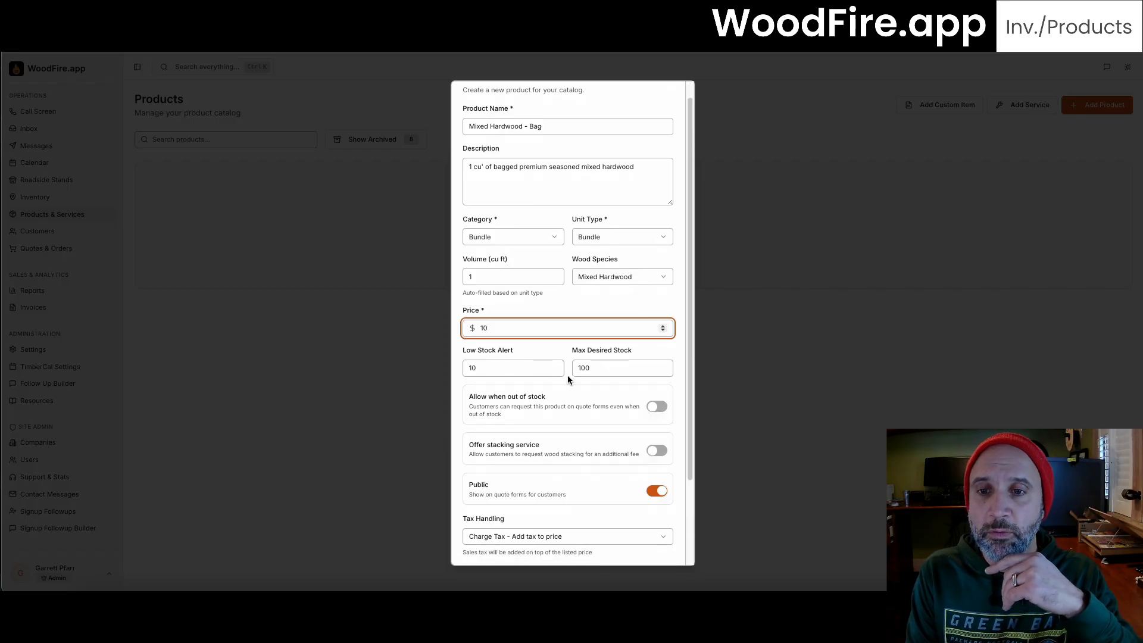
{"action": "left_click", "coordinate": [541, 354]}
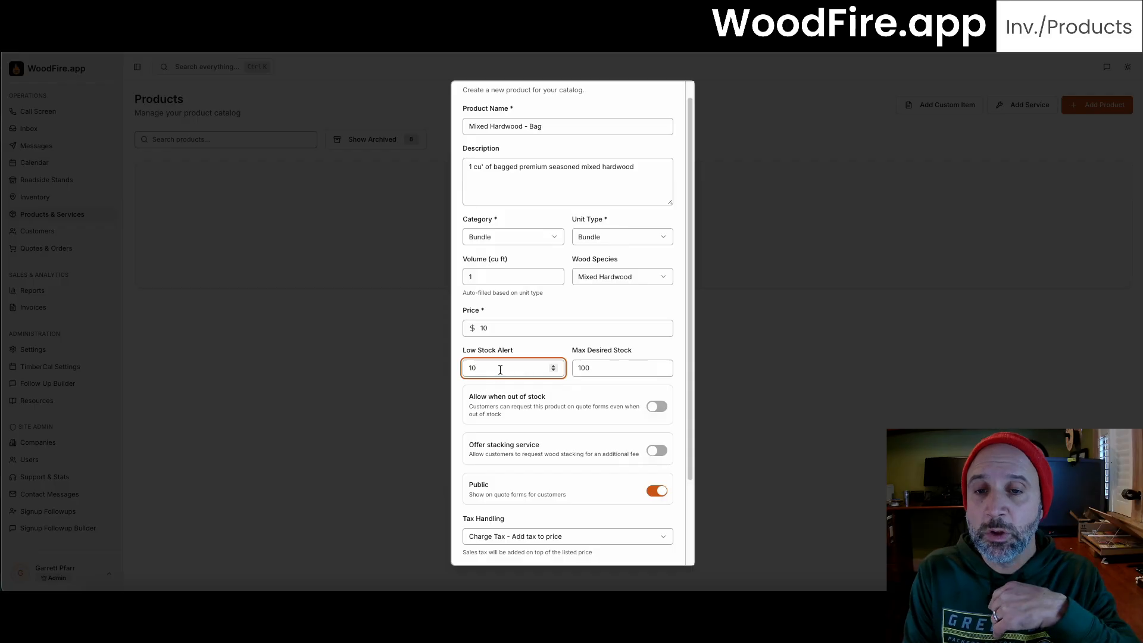
{"action": "left_click", "coordinate": [583, 369]}
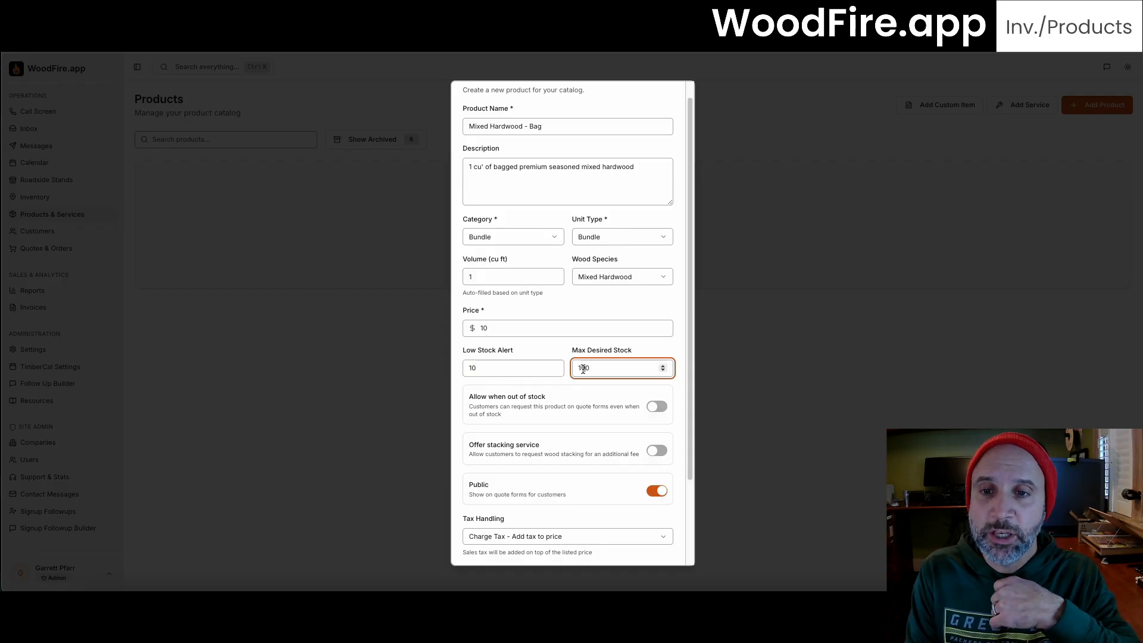
{"action": "left_click", "coordinate": [524, 368]}
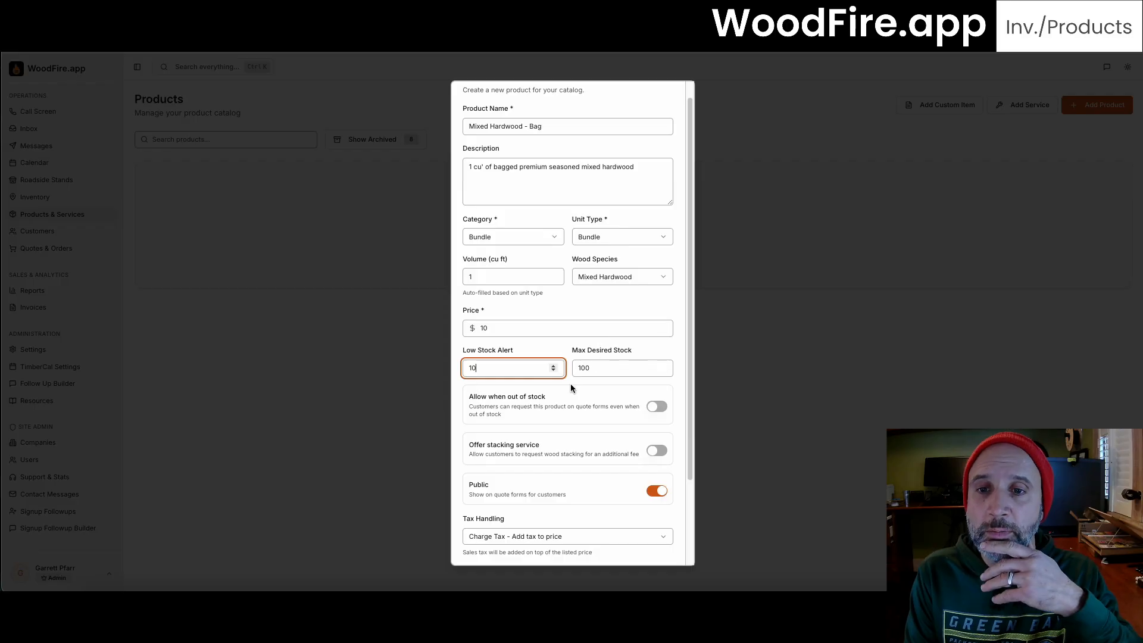
Step: Allow customers to request the product when it is out of stock, and enable the stacking service offer
{"action": "scroll", "coordinate": [553, 393], "scroll_direction": "down", "scroll_amount": 2}
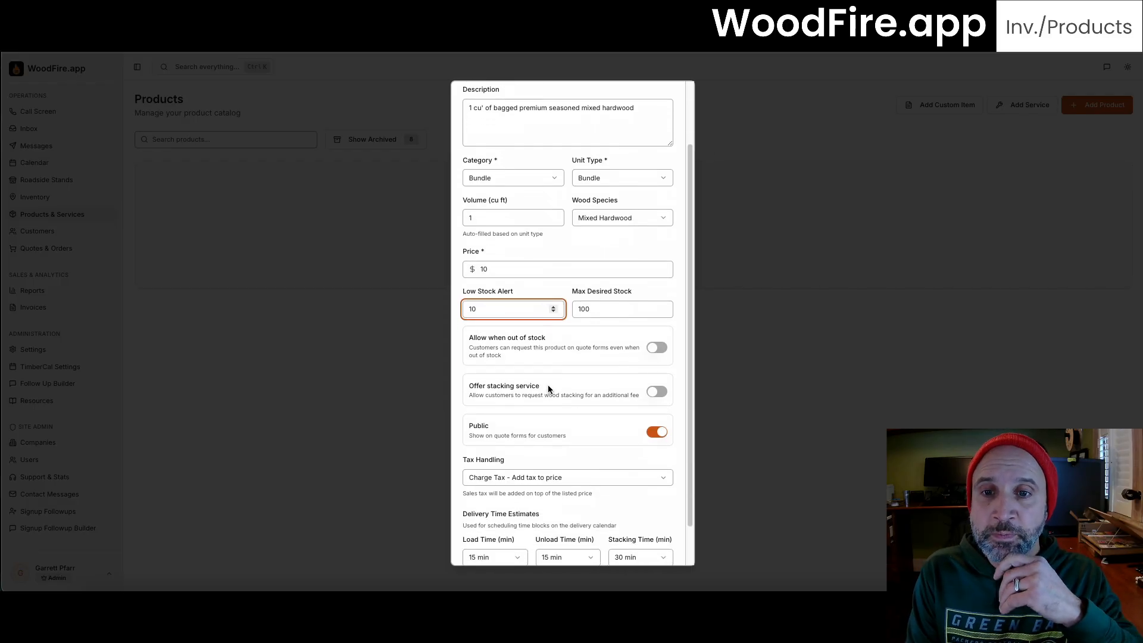
{"action": "left_click", "coordinate": [654, 354]}
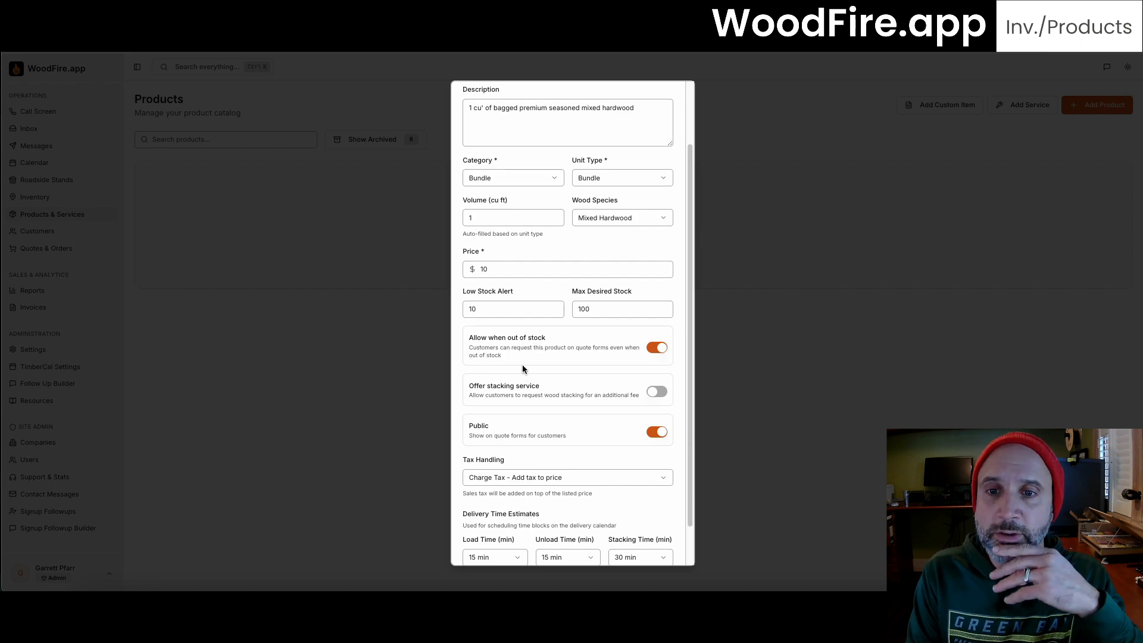
{"action": "scroll", "coordinate": [533, 399], "scroll_direction": "down", "scroll_amount": 1}
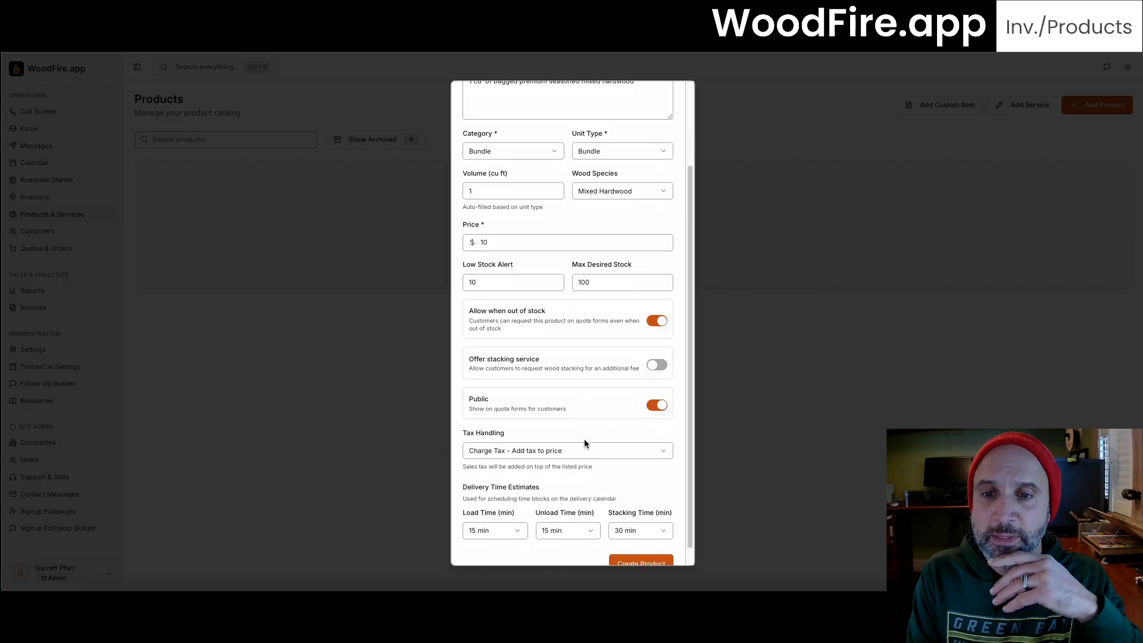
{"action": "left_click", "coordinate": [654, 369]}
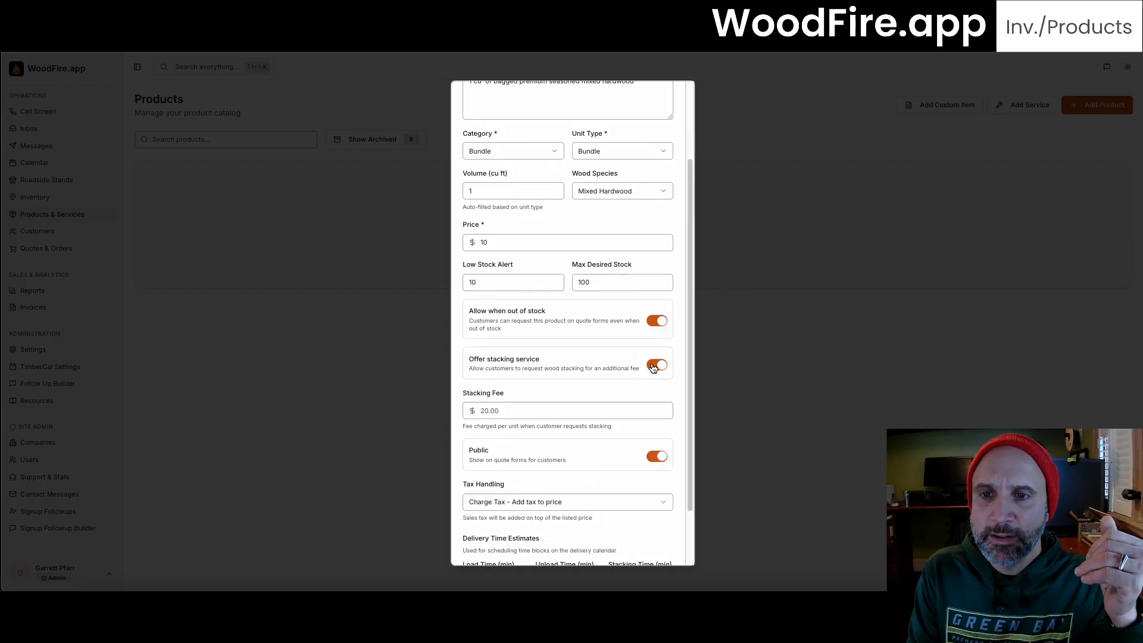
Step: Set the product's stacking fee to $2
{"action": "left_click", "coordinate": [488, 411]}
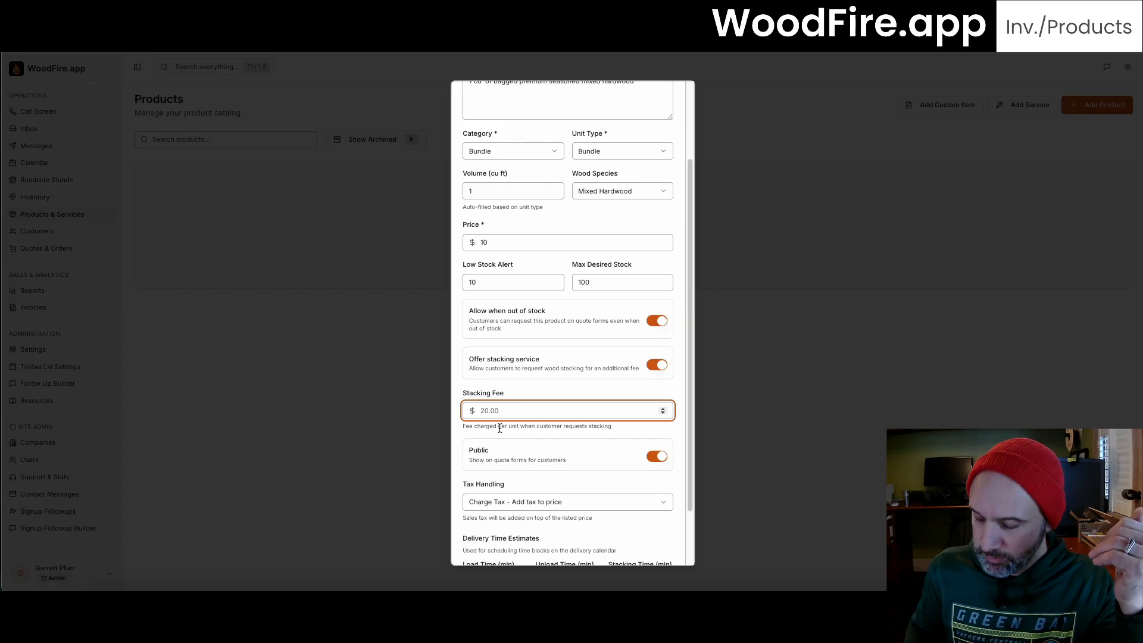
{"action": "key", "text": "BackSpace"}
{"action": "key", "text": "BackSpace"}
{"action": "key", "text": "BackSpace"}
{"action": "key", "text": "BackSpace"}
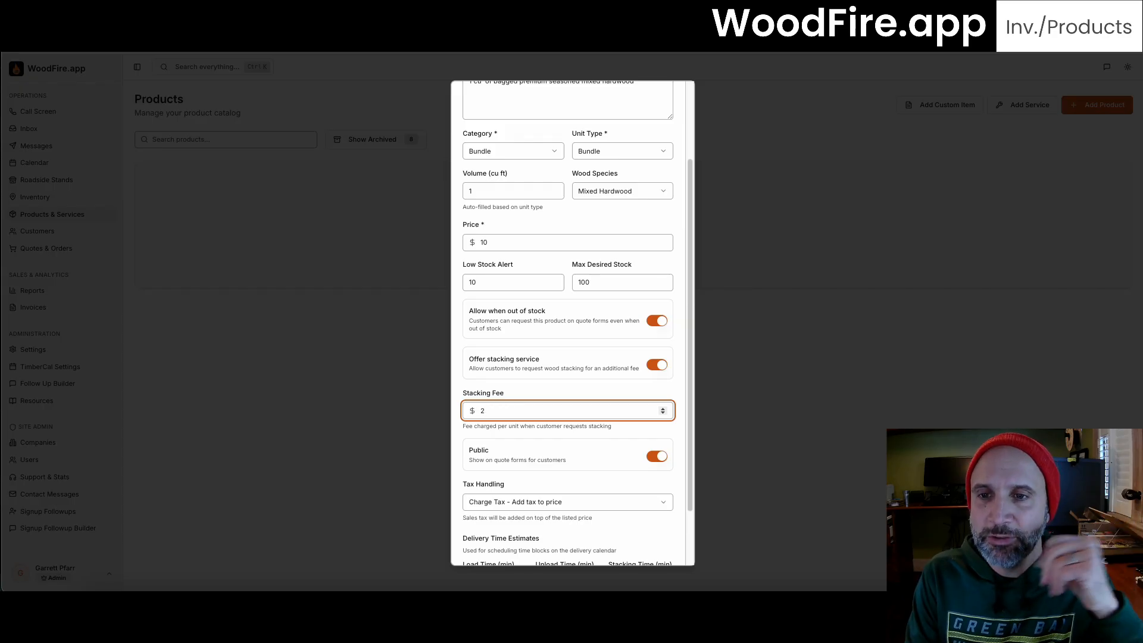
{"action": "left_click", "coordinate": [557, 390]}
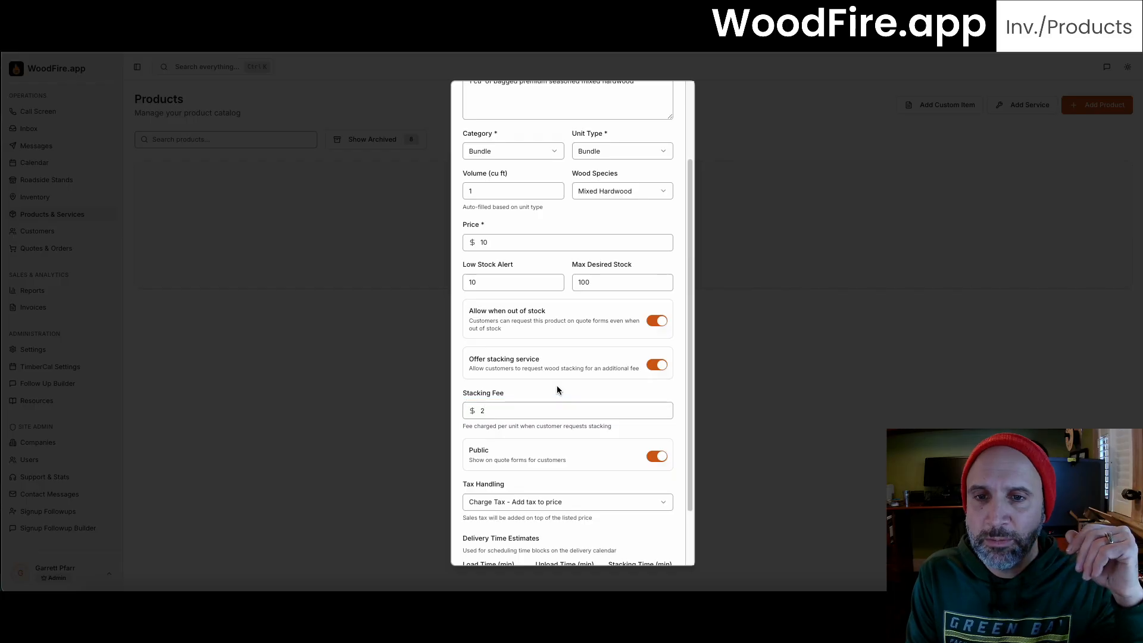
Step: Set the product's tax handling to Tax Included - Price includes tax
{"action": "scroll", "coordinate": [583, 439], "scroll_direction": "down", "scroll_amount": 1}
{"action": "scroll", "coordinate": [583, 430], "scroll_direction": "down", "scroll_amount": 2}
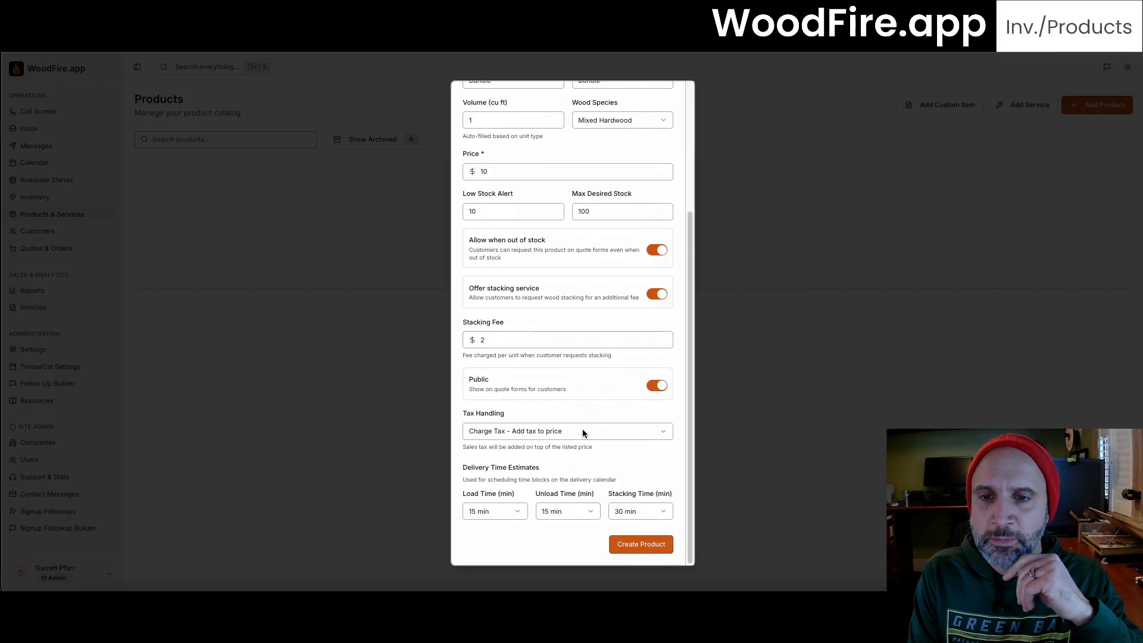
{"action": "left_click", "coordinate": [580, 432]}
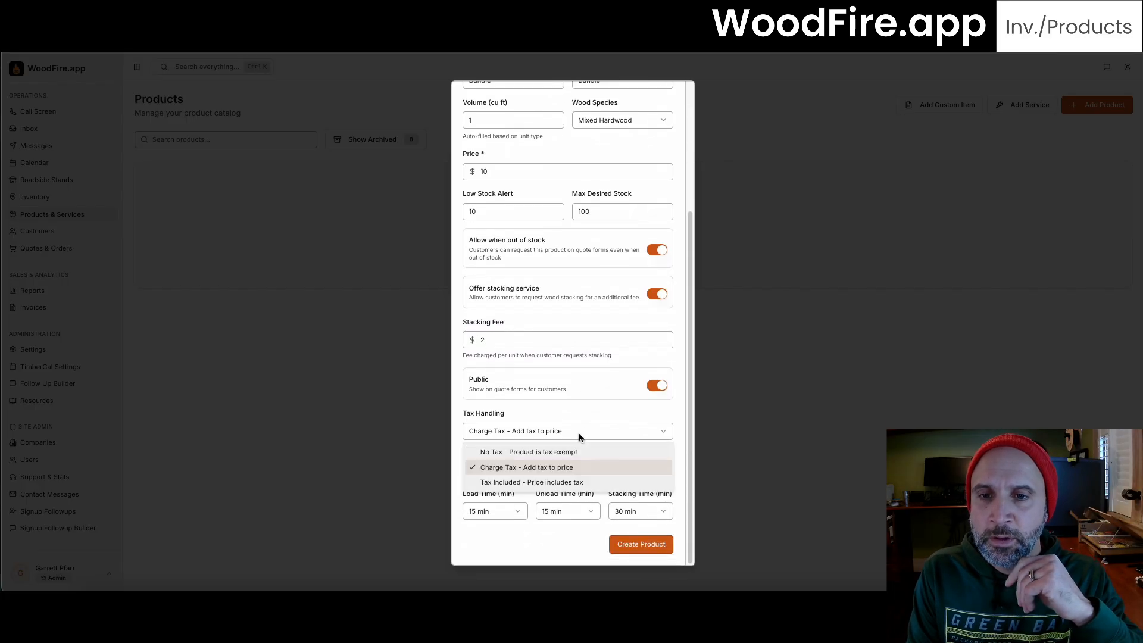
{"action": "left_click", "coordinate": [577, 479]}
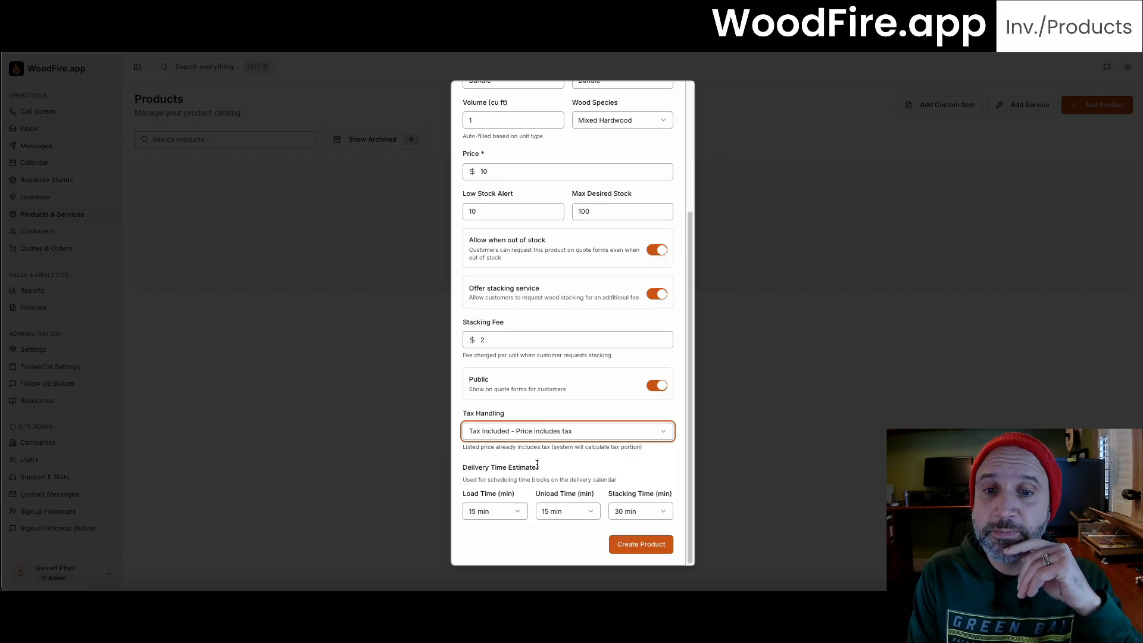
Step: Set the load, unload and stacking times to 5 min each, and create the bagged Mixed Hardwood product
{"action": "left_click", "coordinate": [500, 515]}
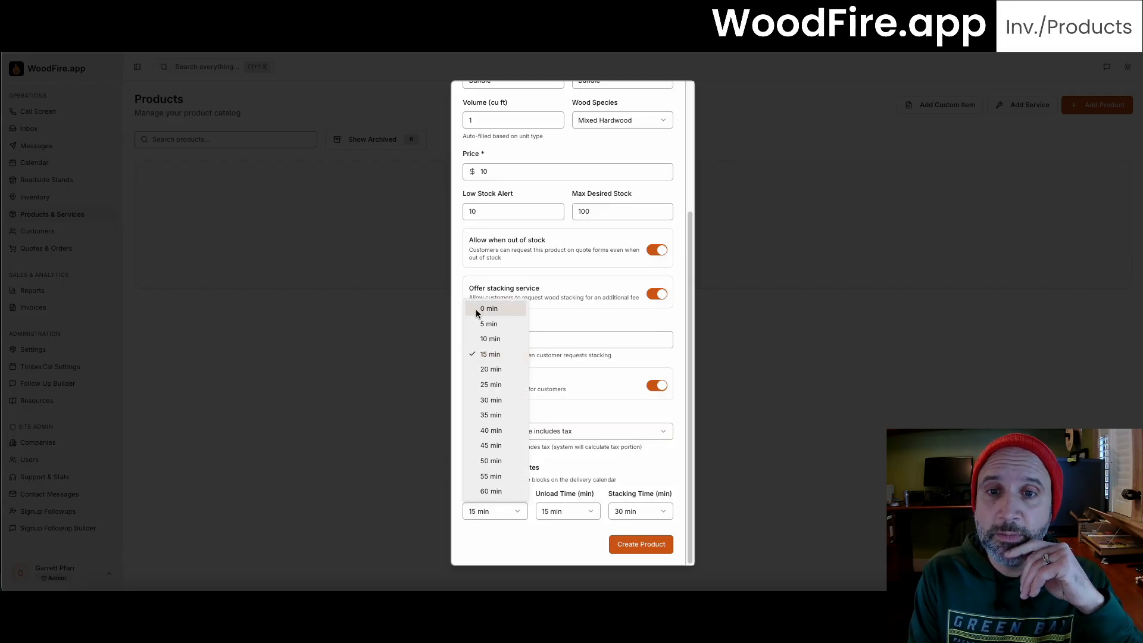
{"action": "left_click", "coordinate": [498, 310]}
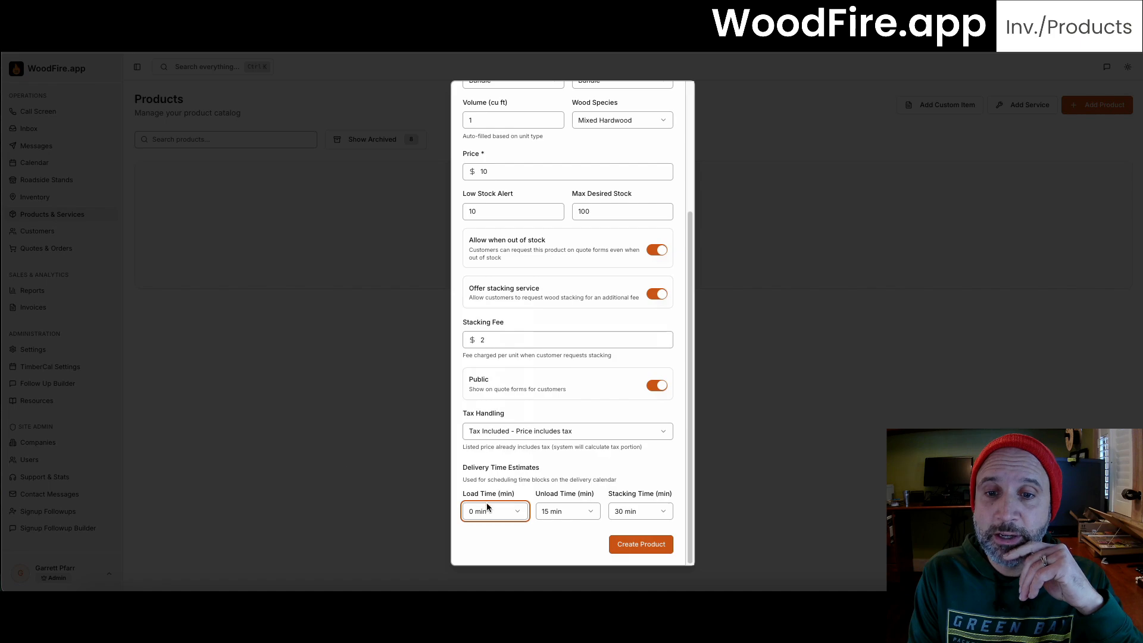
{"action": "left_click", "coordinate": [489, 511]}
{"action": "left_click", "coordinate": [488, 324]}
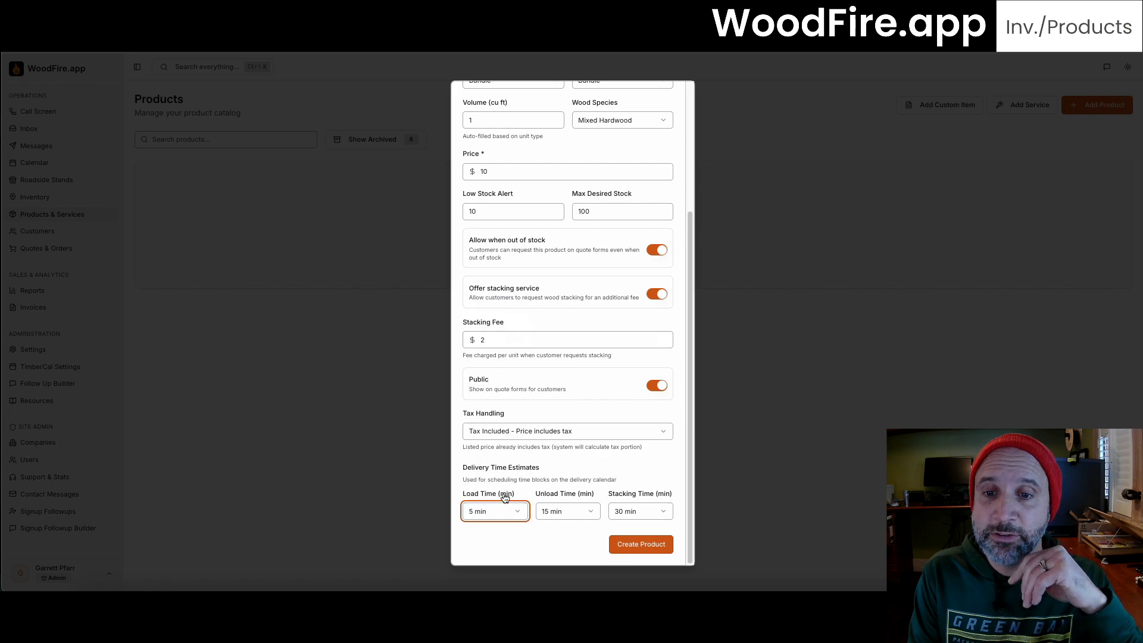
{"action": "left_click", "coordinate": [543, 513]}
{"action": "left_click", "coordinate": [563, 323]}
{"action": "left_click", "coordinate": [648, 510]}
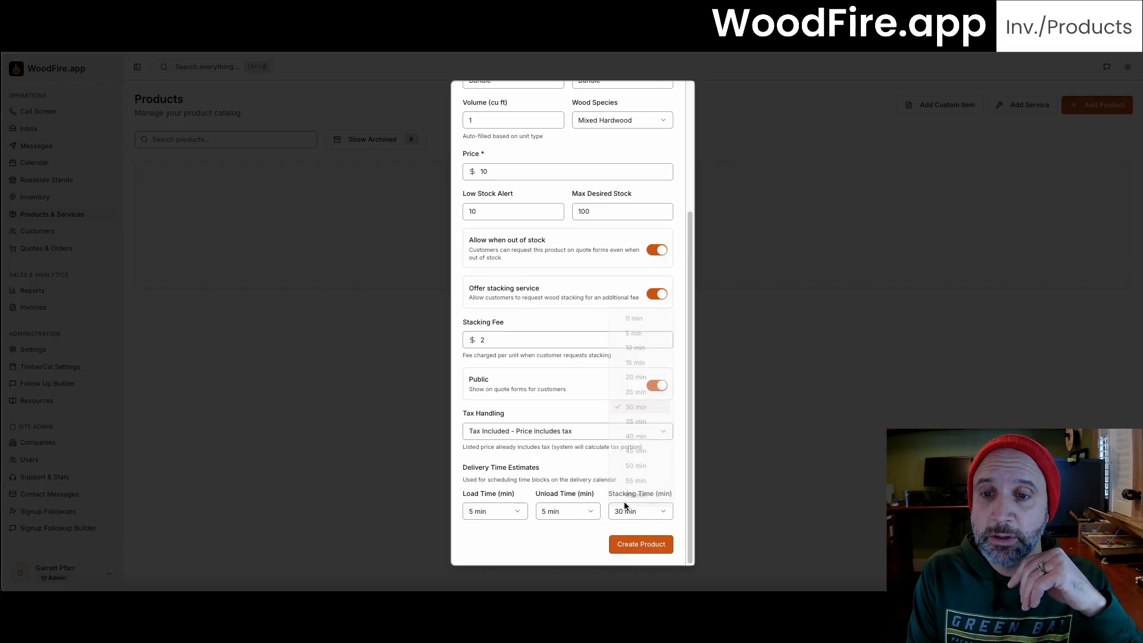
{"action": "left_click", "coordinate": [630, 325]}
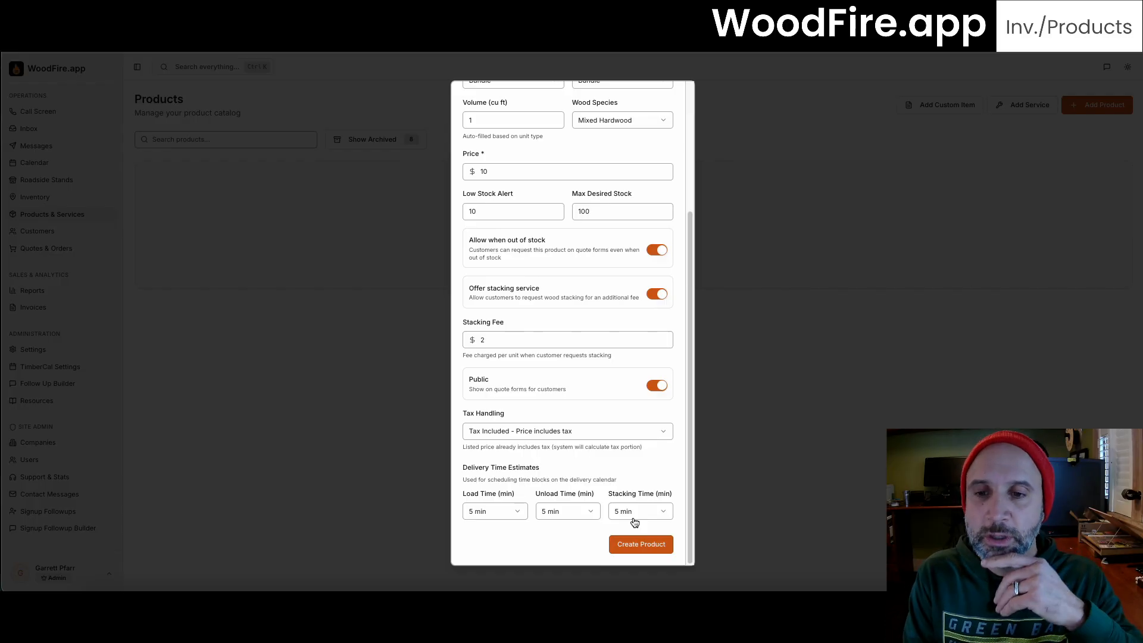
{"action": "scroll", "coordinate": [586, 476], "scroll_direction": "up", "scroll_amount": 5}
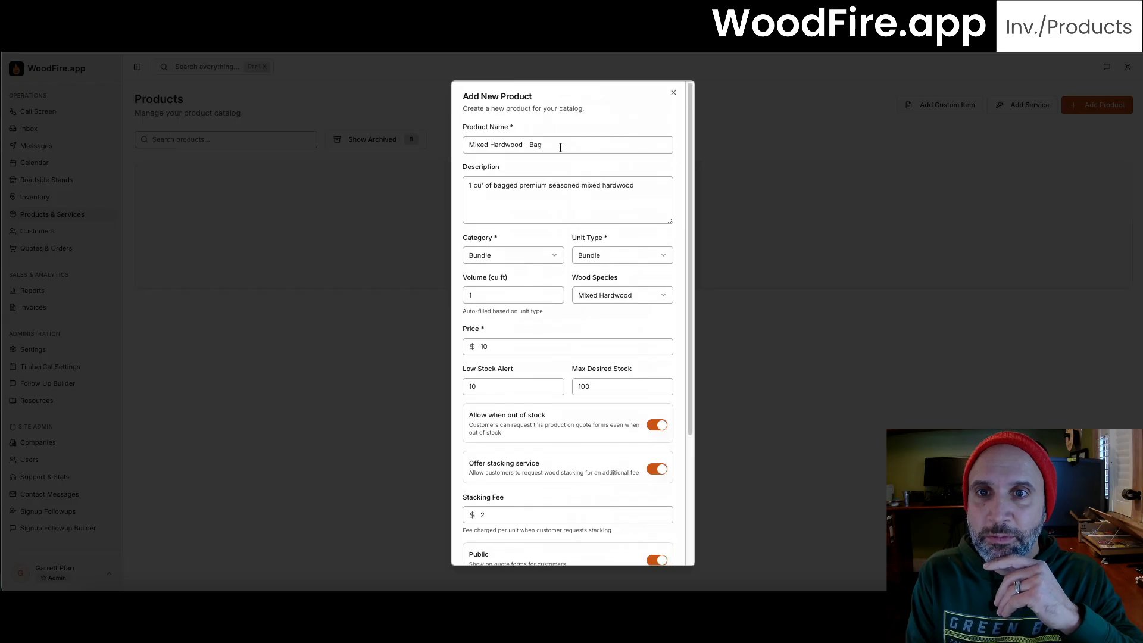
{"action": "scroll", "coordinate": [558, 452], "scroll_direction": "down", "scroll_amount": 3}
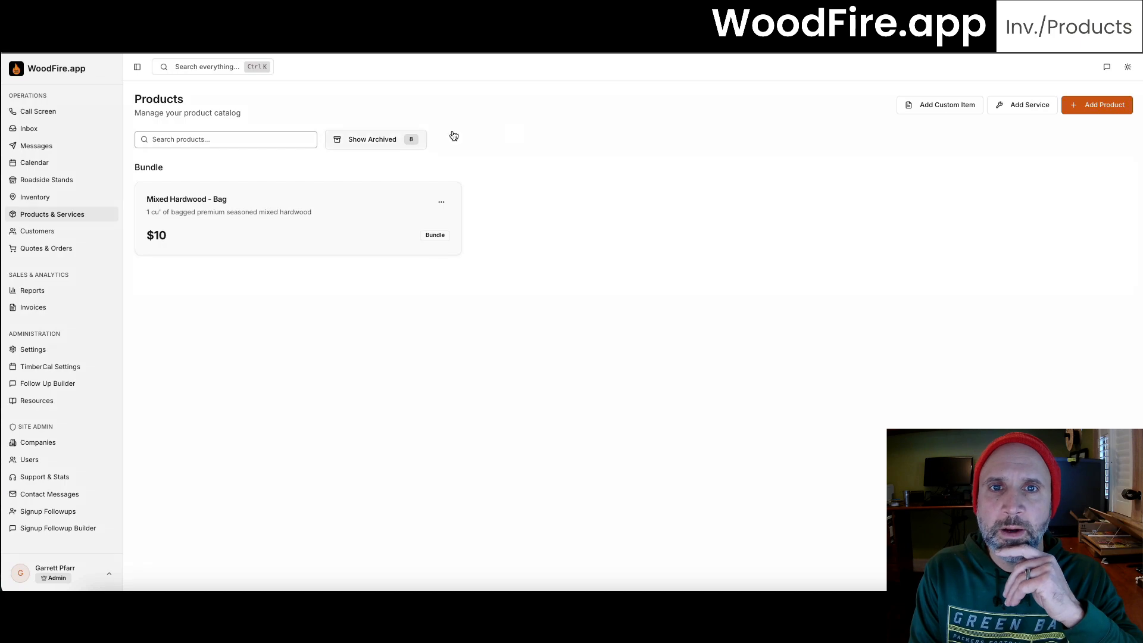
Step: Start a new product and name it "Mixed Hardwood - Full Cord"
{"action": "left_click", "coordinate": [1070, 112]}
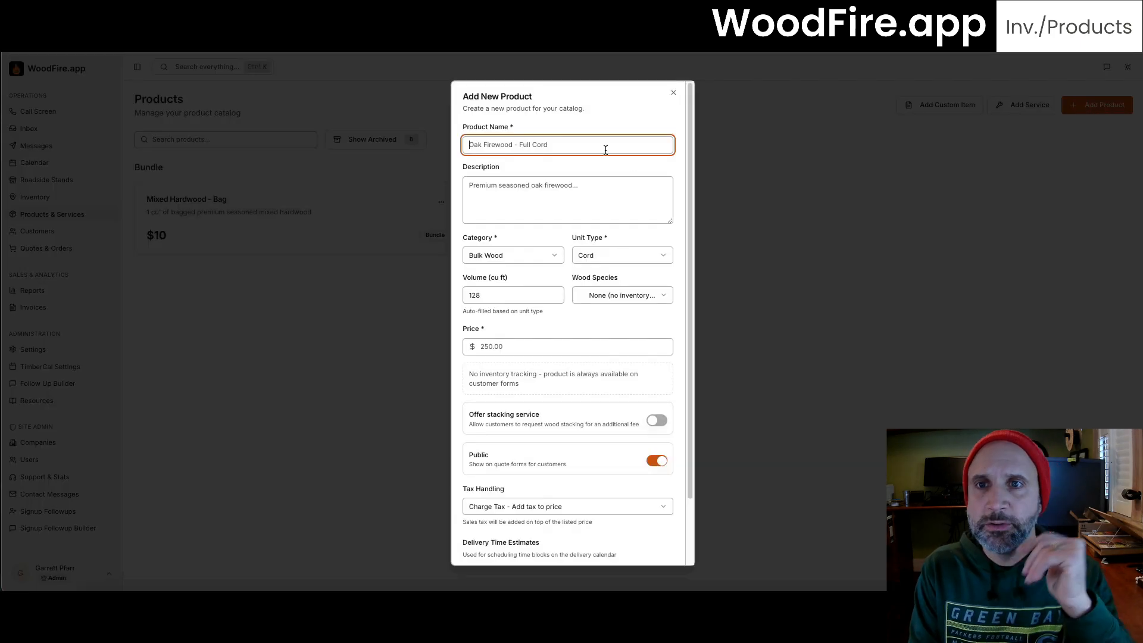
{"action": "type", "text": "Mis"}
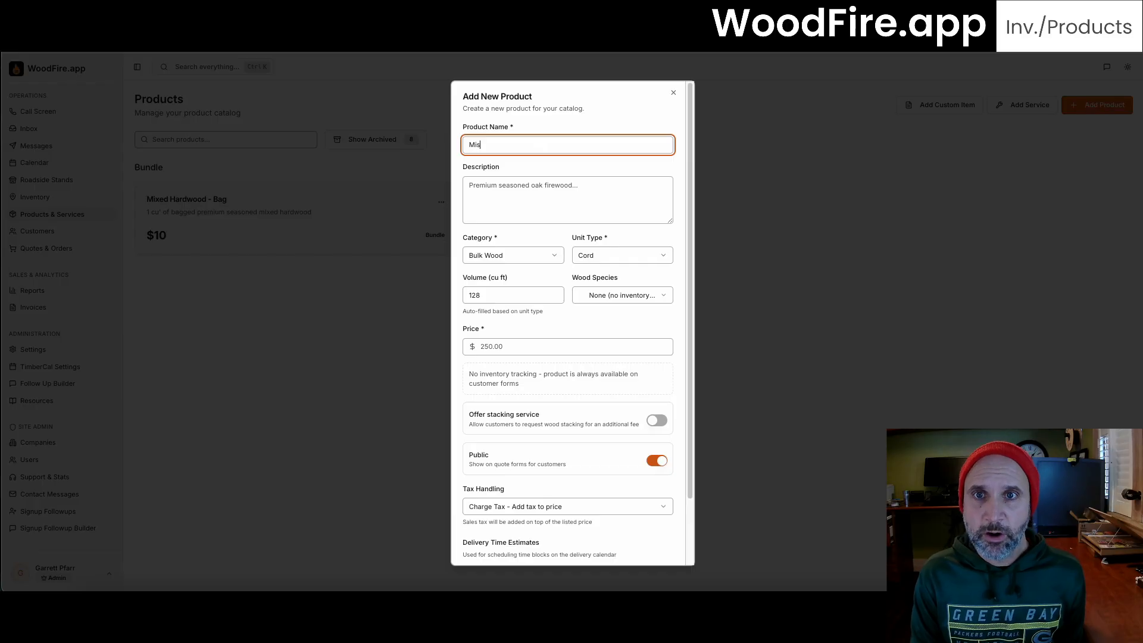
{"action": "key", "text": "BackSpace"}
{"action": "type", "text": "xed hard"}
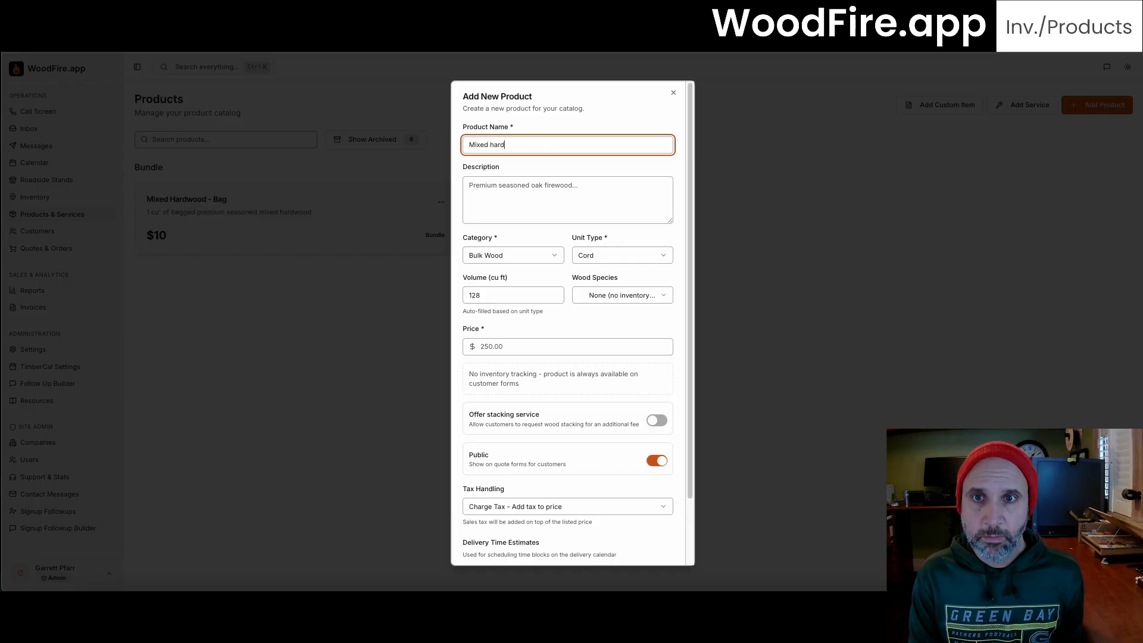
{"action": "type", "text": "wo"}
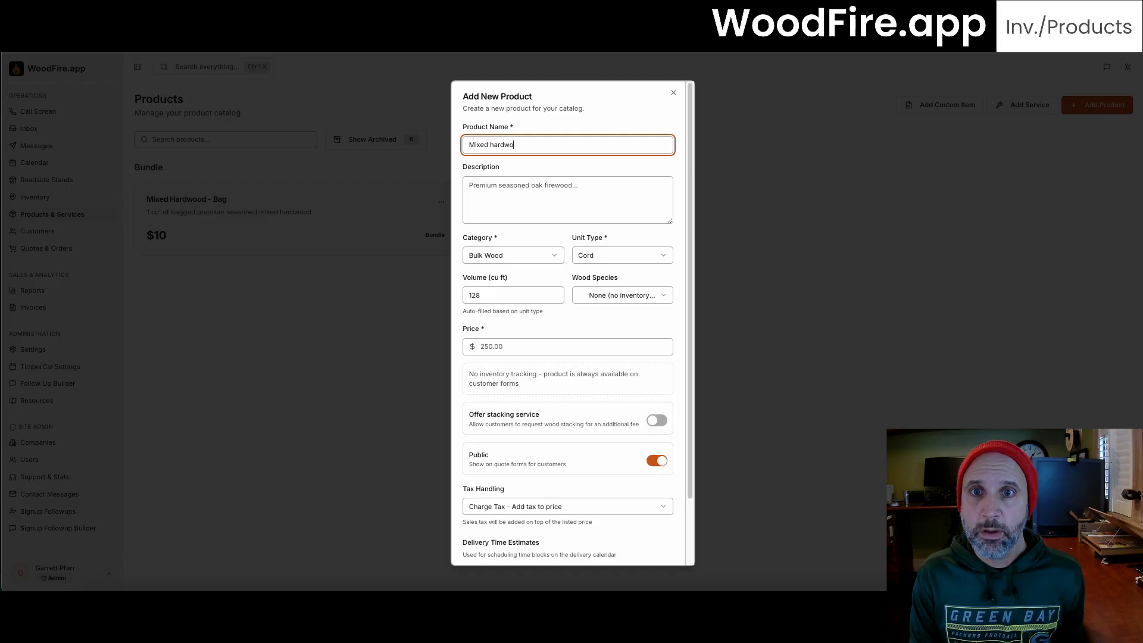
{"action": "key", "text": "BackSpace"}
{"action": "key", "text": "BackSpace"}
{"action": "key", "text": "BackSpace"}
{"action": "key", "text": "BackSpace"}
{"action": "type", "text": "Hardwoo"}
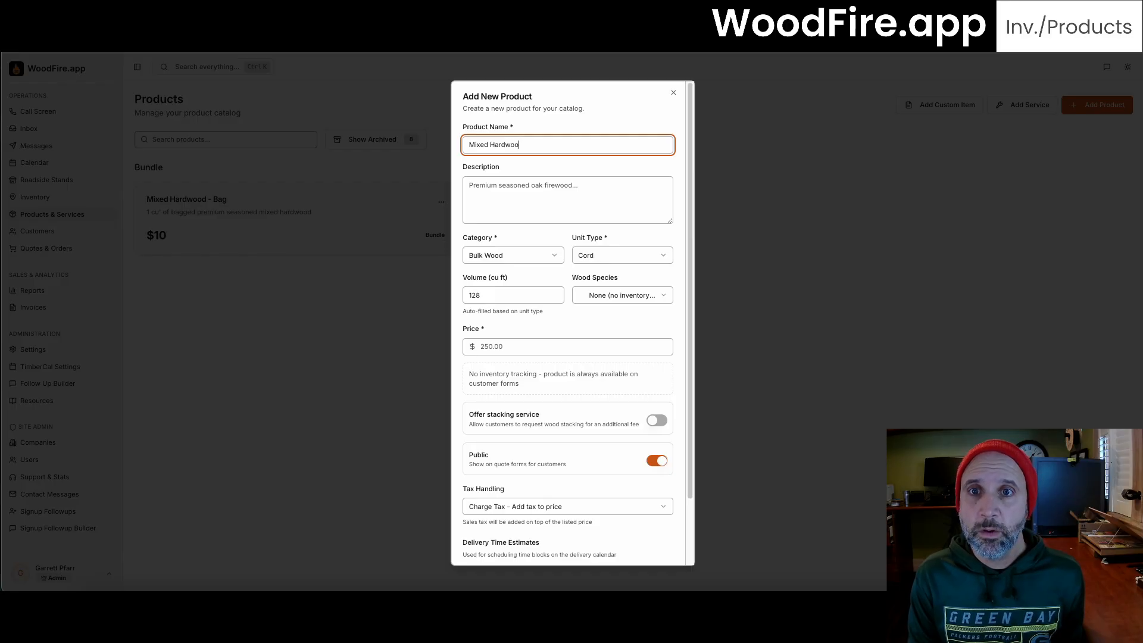
{"action": "type", "text": "d - "}
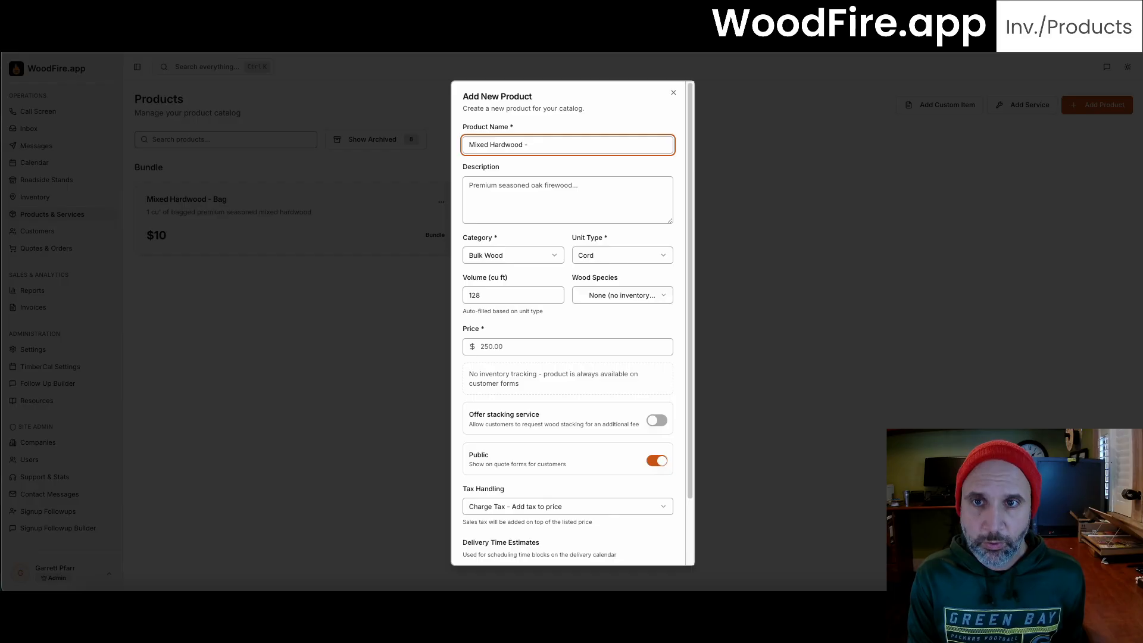
{"action": "type", "text": "Full Co"}
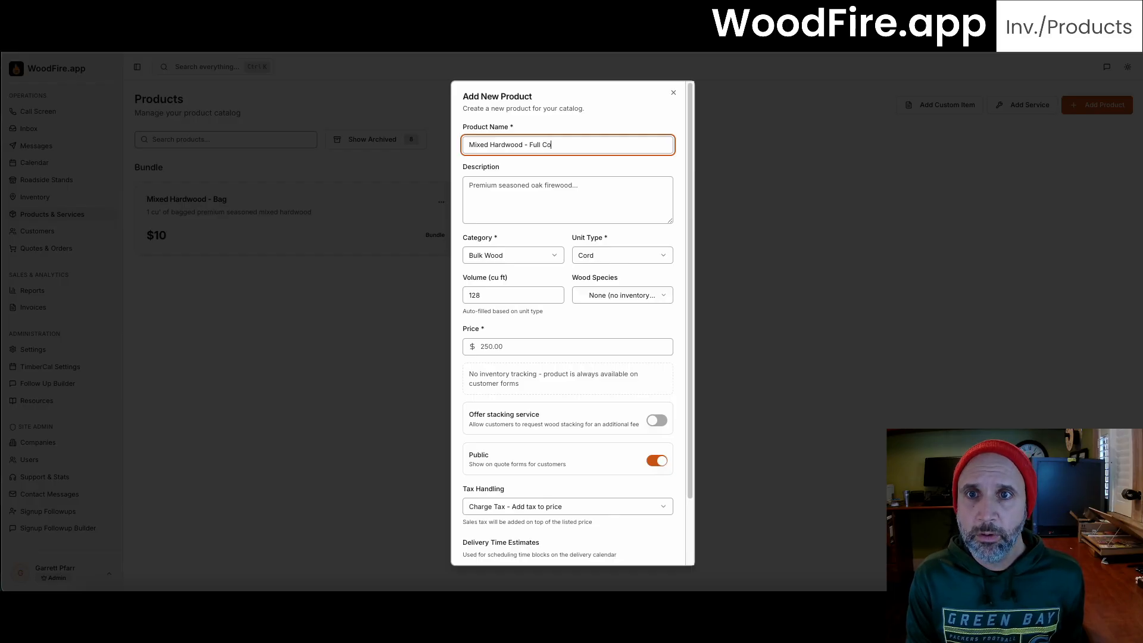
{"action": "type", "text": "r"}
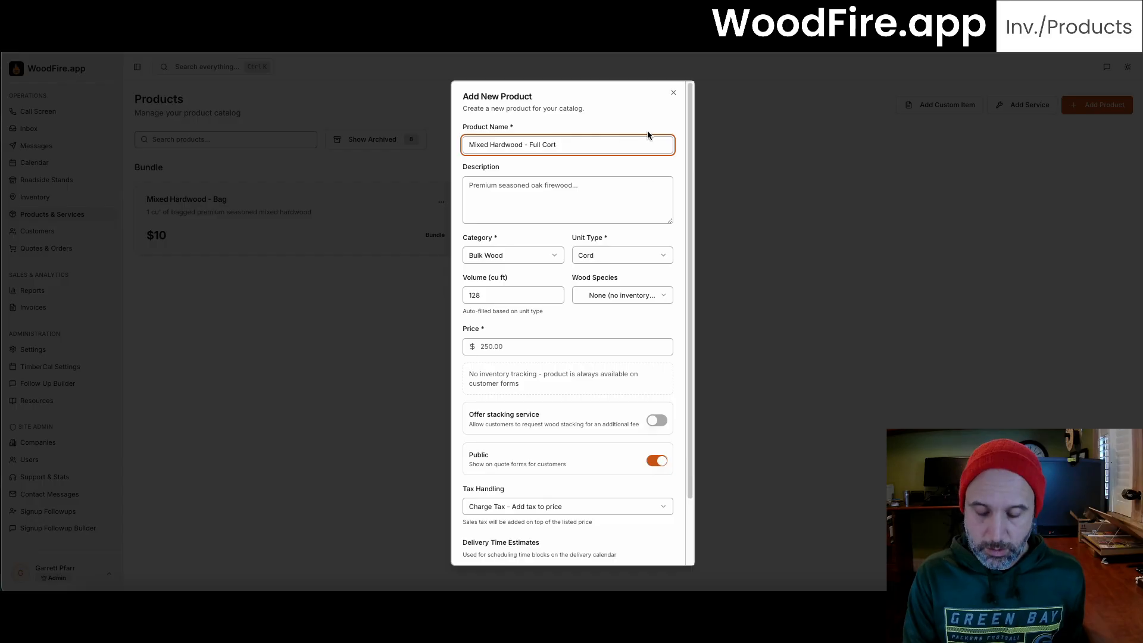
{"action": "type", "text": "d"}
Step: Enter the product description "Full cord of seasoned premium mixed hardwood"
{"action": "left_click", "coordinate": [532, 195]}
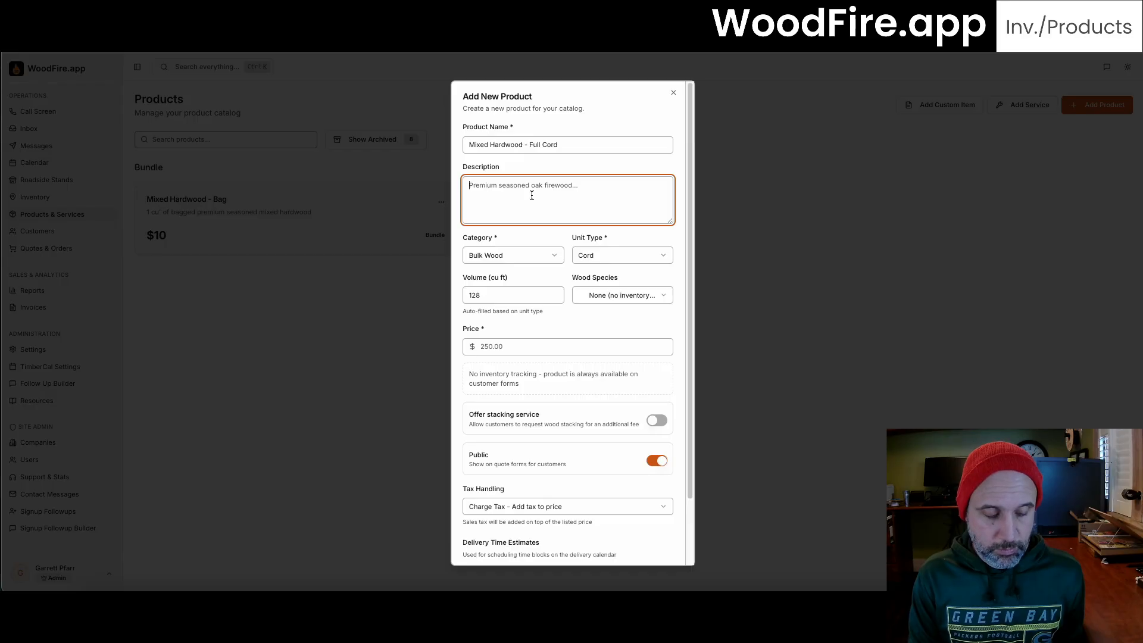
{"action": "type", "text": "Full"}
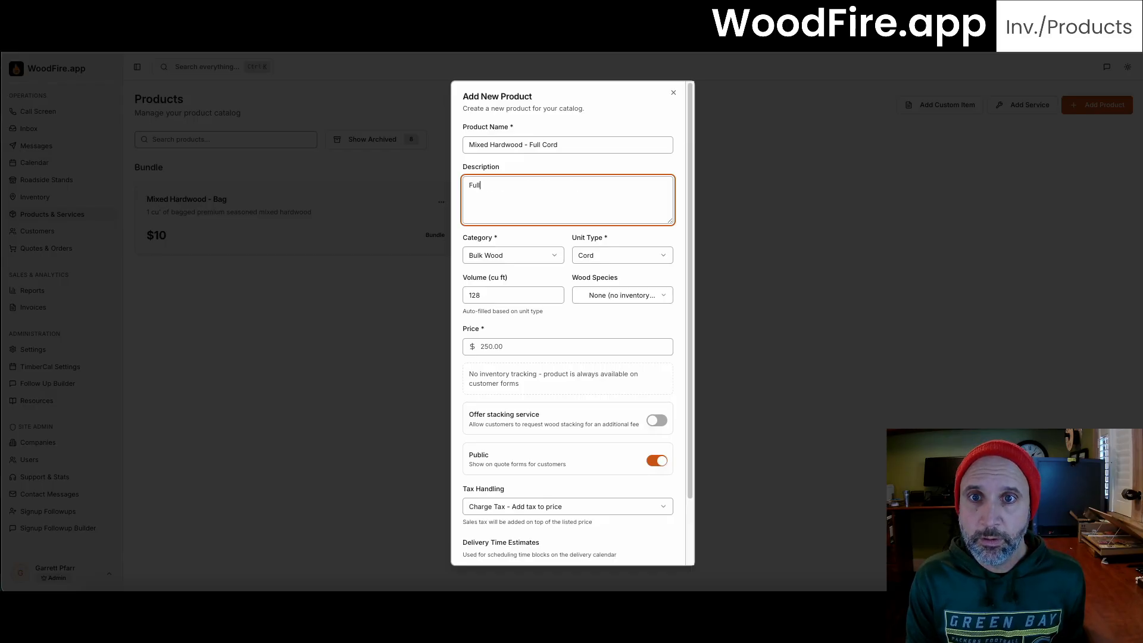
{"action": "type", "text": " cord of "}
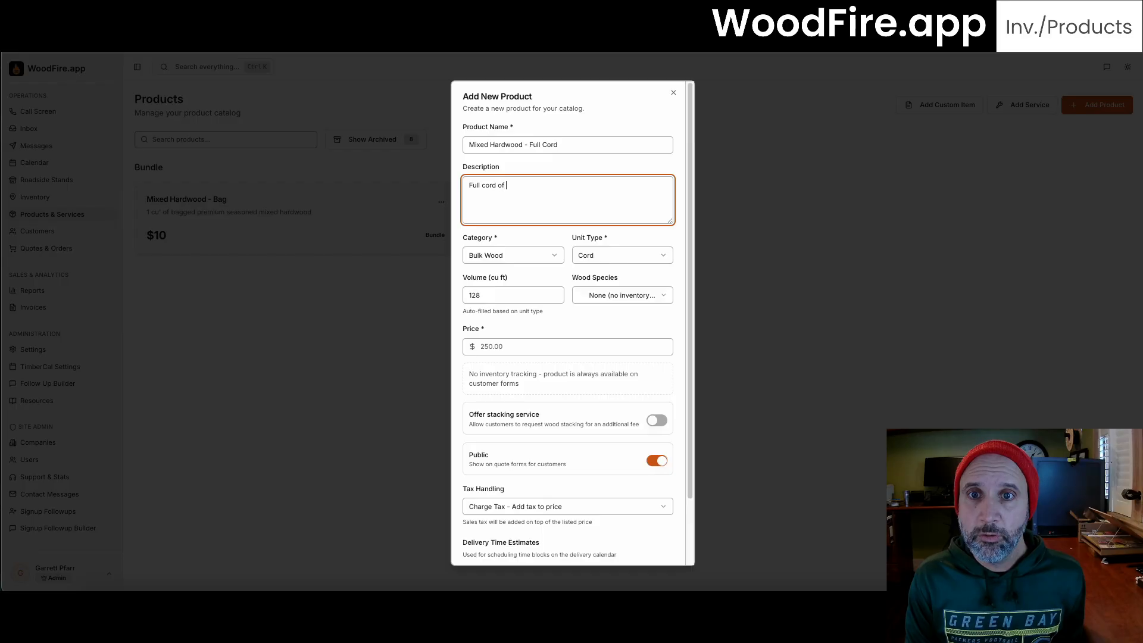
{"action": "type", "text": "seasoned"}
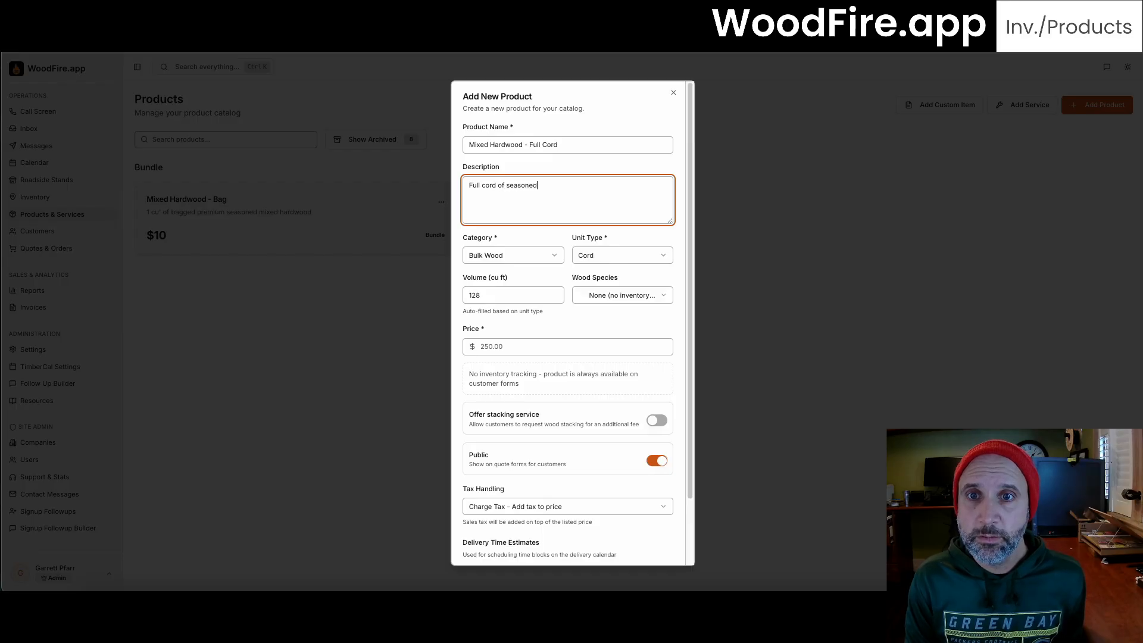
{"action": "type", "text": " pre"}
{"action": "type", "text": "mium mi"}
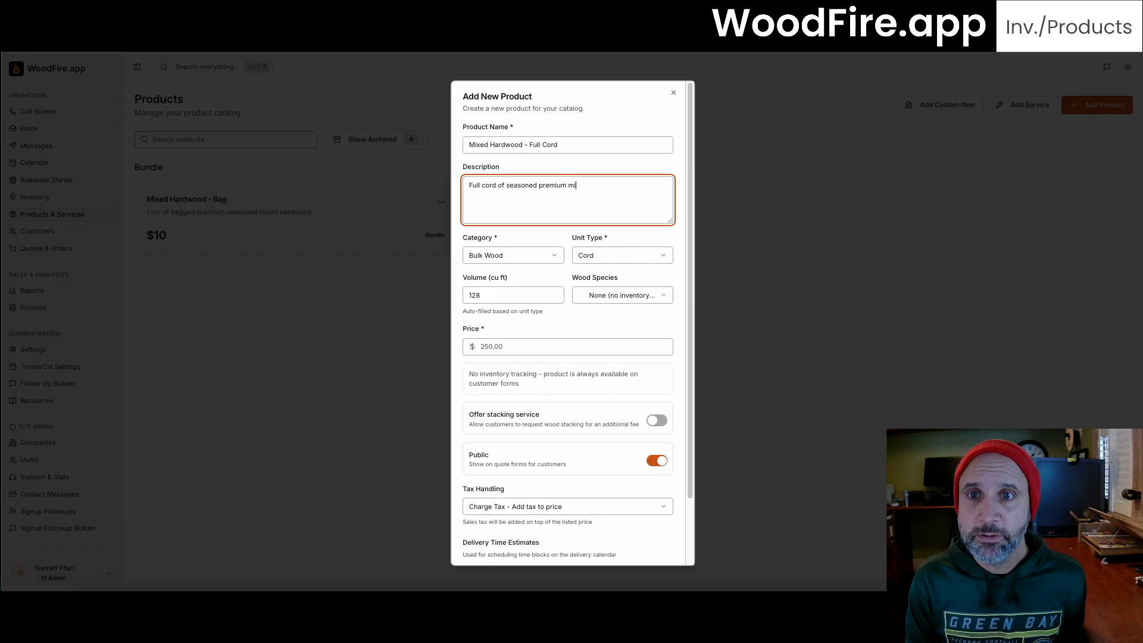
{"action": "type", "text": "xed hardwood"}
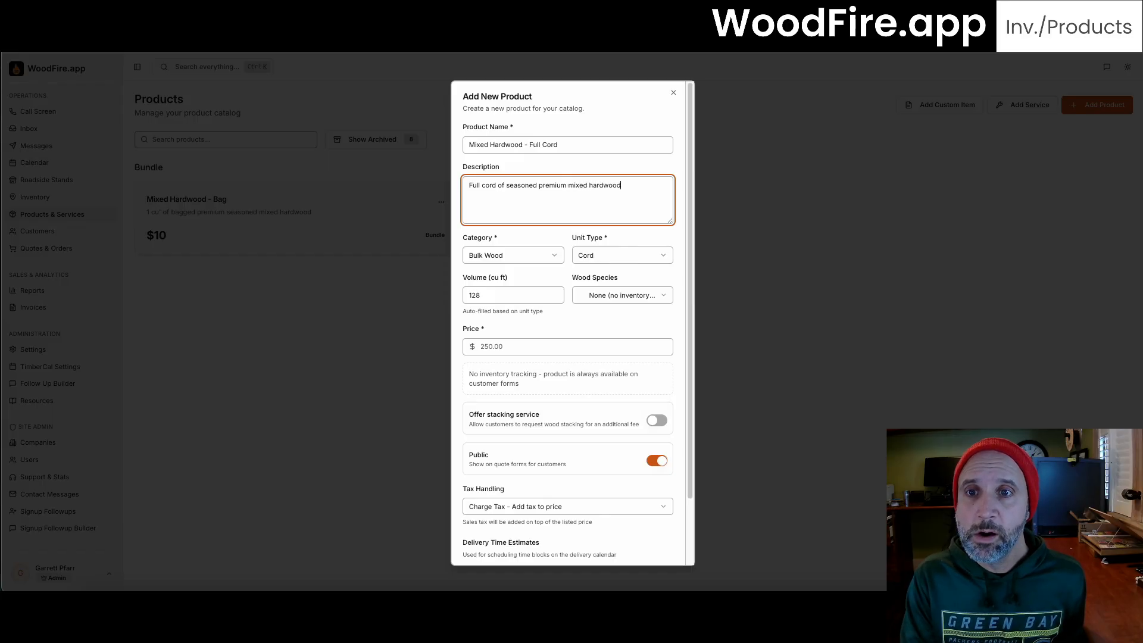
Step: Choose Bulk Wood as the product category and Cord as the unit type
{"action": "left_click", "coordinate": [515, 253]}
{"action": "left_click", "coordinate": [519, 276]}
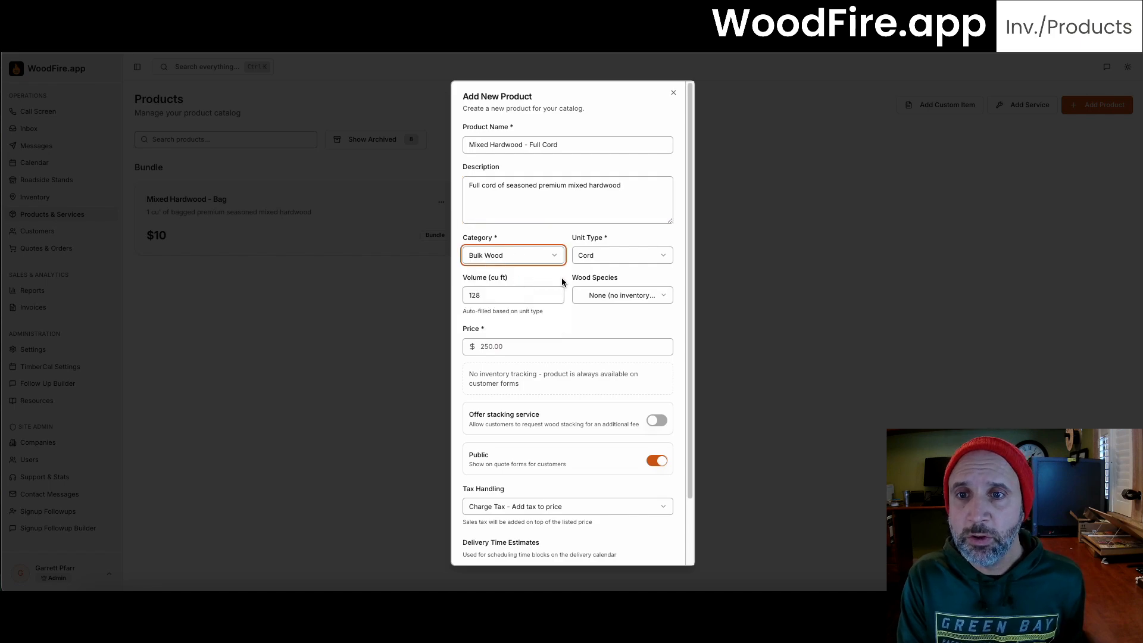
{"action": "left_click", "coordinate": [639, 256]}
{"action": "left_click", "coordinate": [633, 276]}
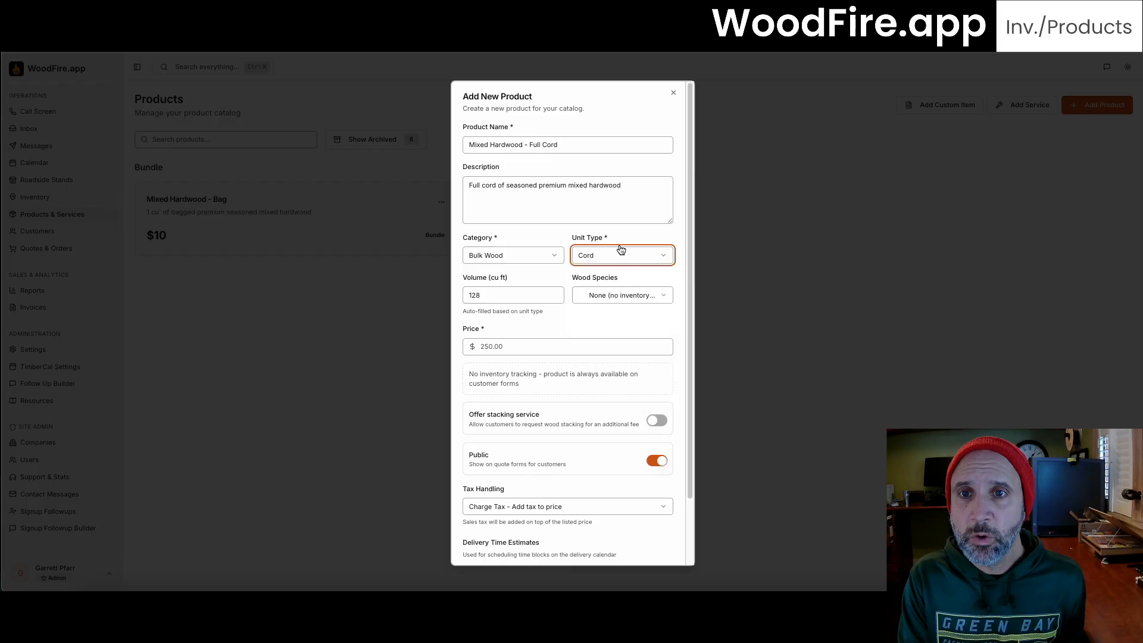
Step: Try Mixed Hardwood as the wood species and switch it back to None (no inventory tracking)
{"action": "left_click", "coordinate": [603, 298]}
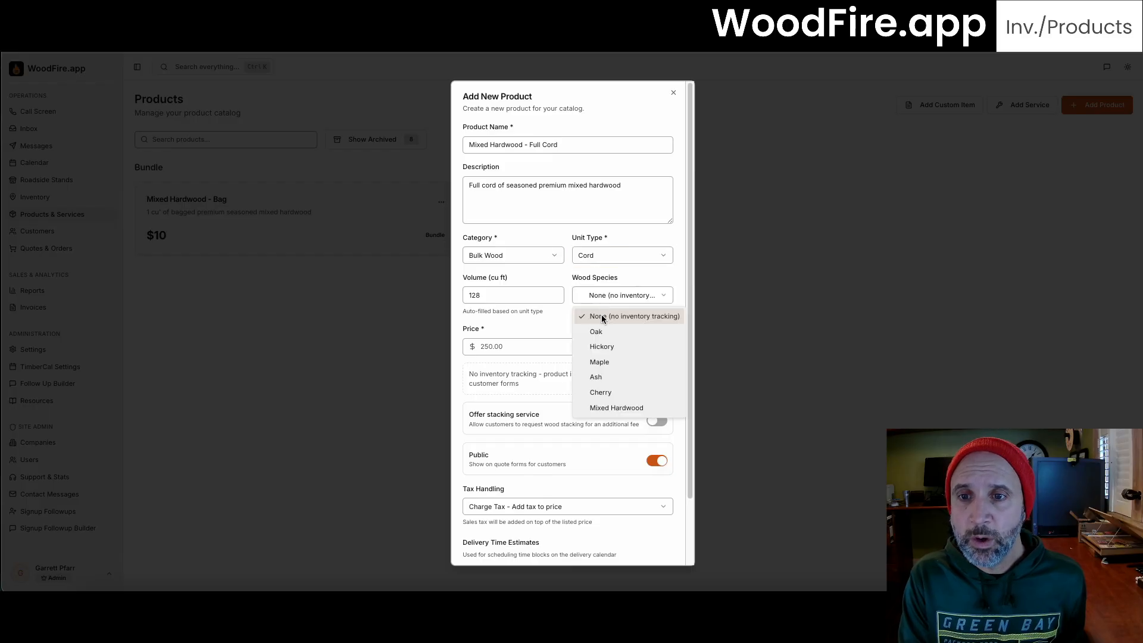
{"action": "left_click", "coordinate": [611, 411]}
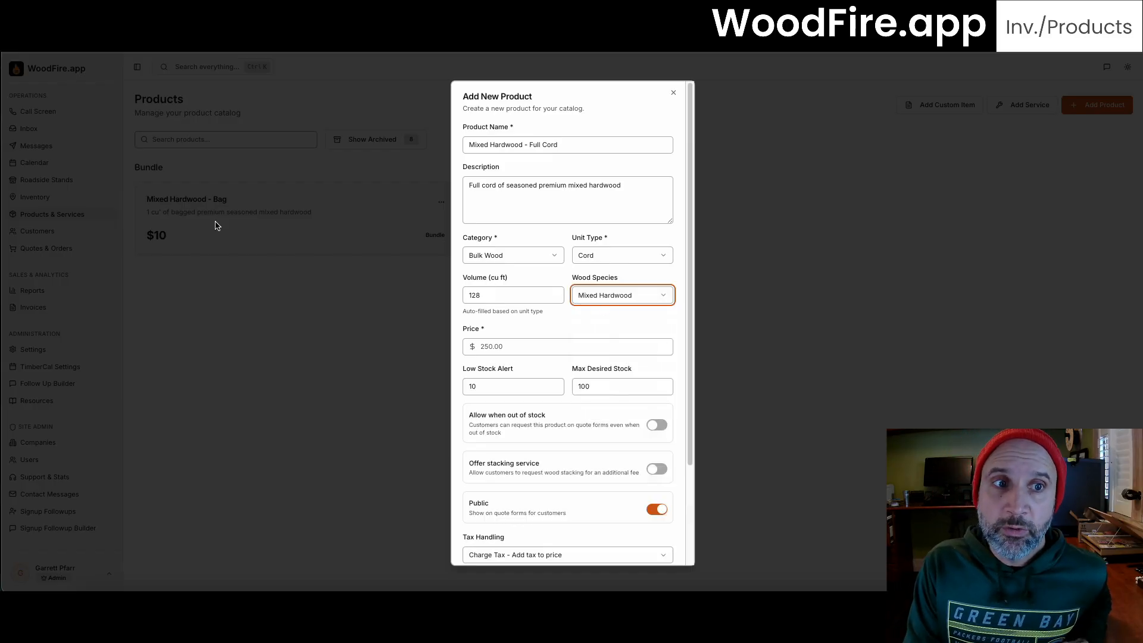
{"action": "left_click", "coordinate": [605, 301]}
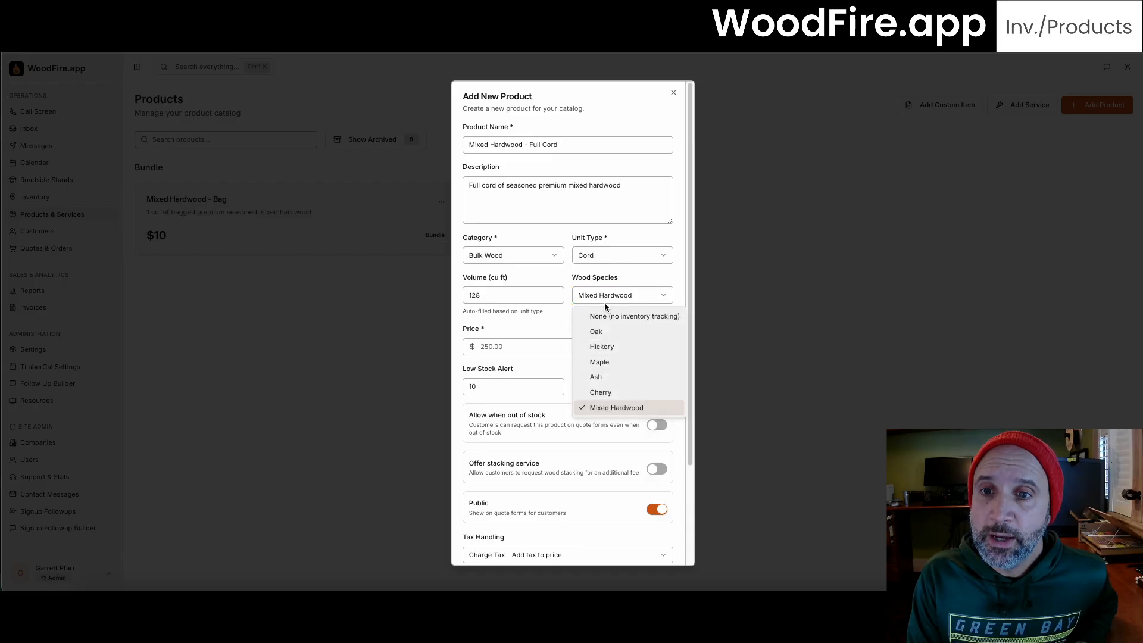
{"action": "left_click", "coordinate": [609, 314]}
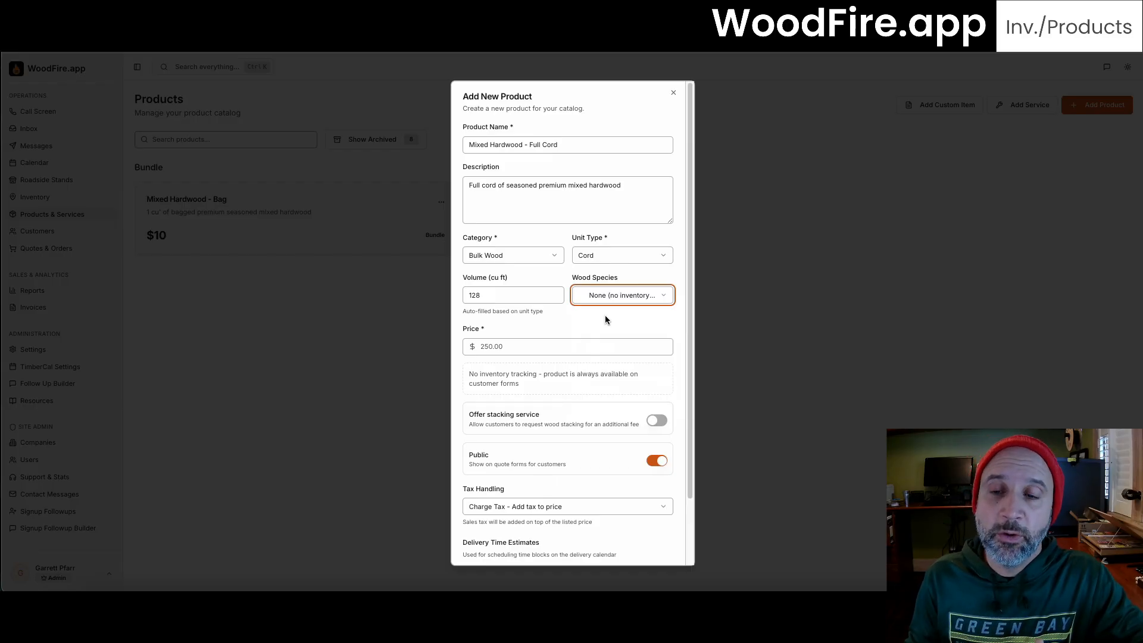
Step: Set the full cord product's price to $350
{"action": "left_click", "coordinate": [561, 350]}
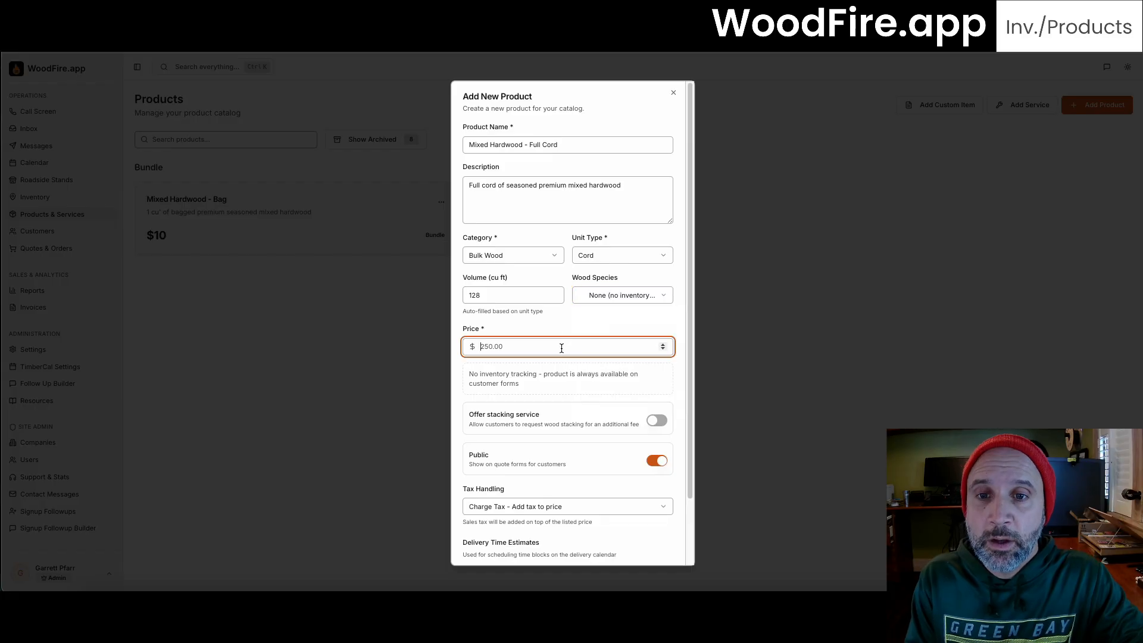
{"action": "type", "text": "350"}
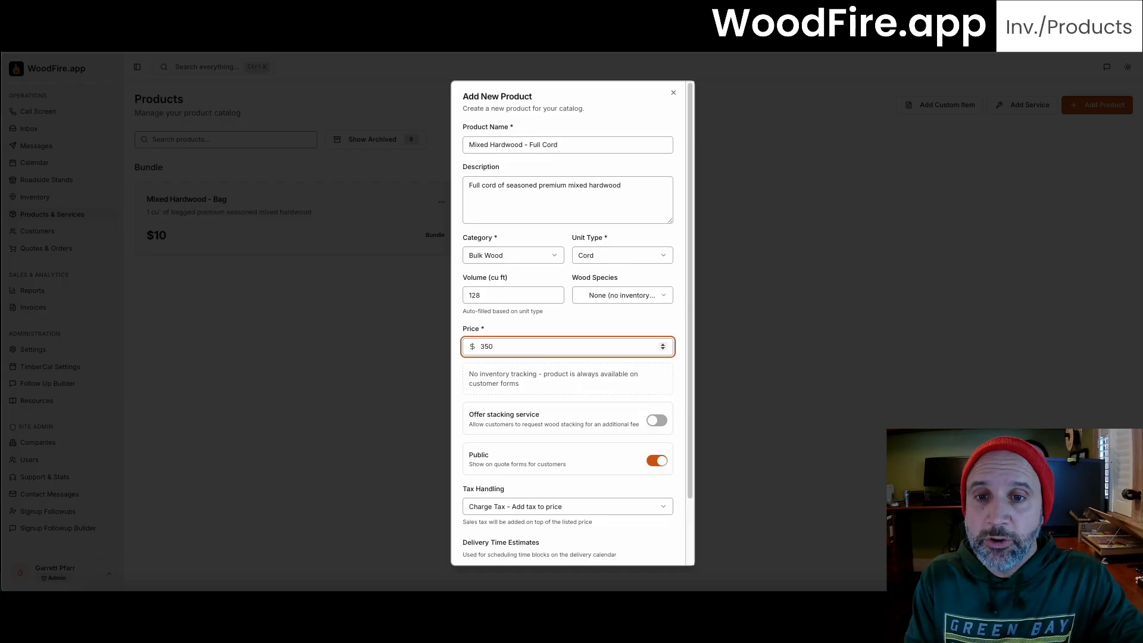
Step: Set the full cord product's wood species to Mixed Hardwood and allow requests when it is out of stock
{"action": "left_click", "coordinate": [595, 296]}
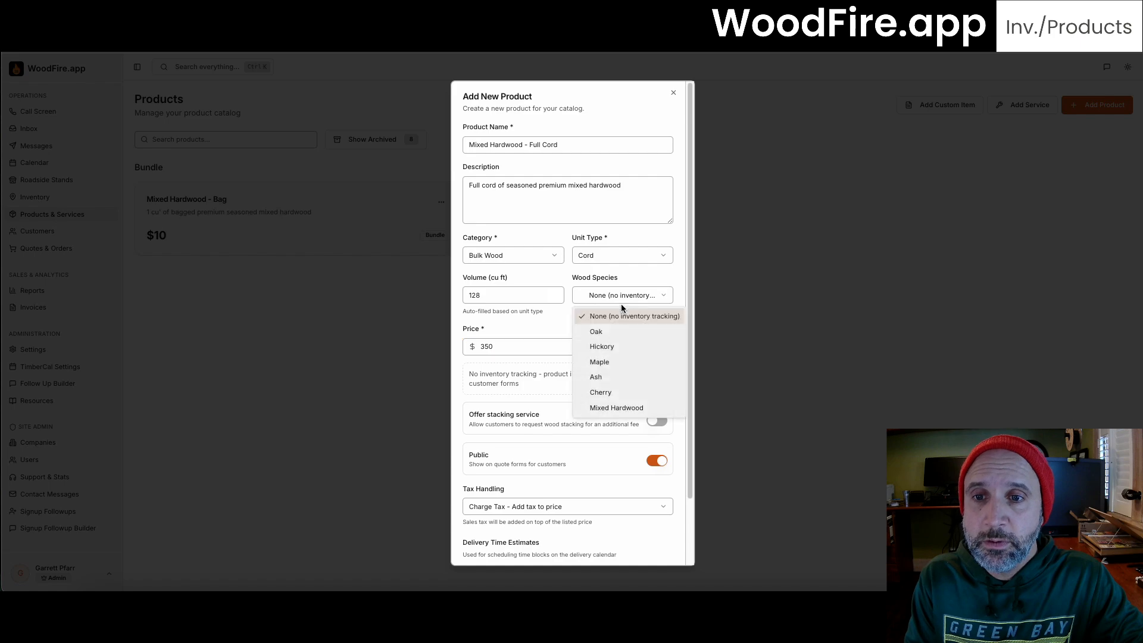
{"action": "left_click", "coordinate": [605, 406]}
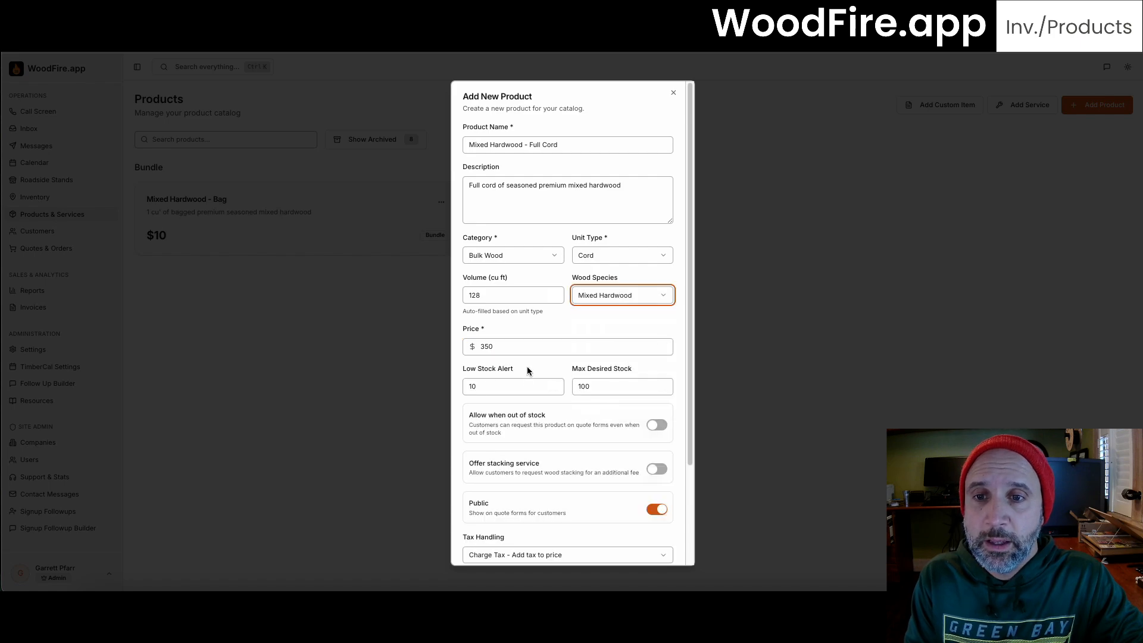
{"action": "scroll", "coordinate": [654, 341], "scroll_direction": "down", "scroll_amount": 2}
{"action": "left_click", "coordinate": [656, 328]}
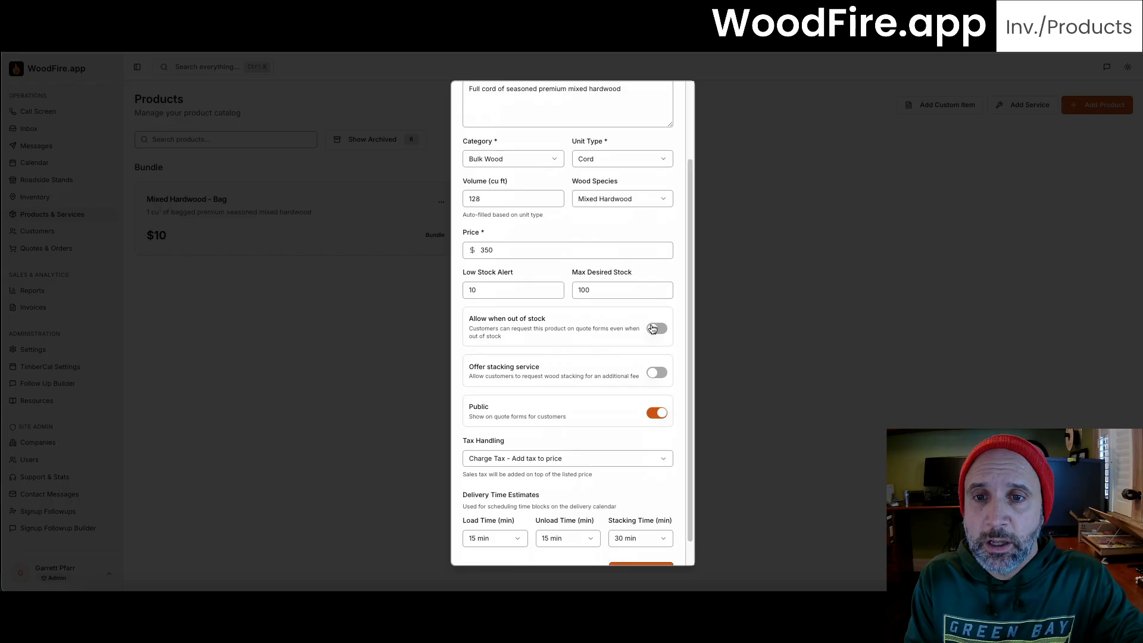
Step: Offer the stacking service for the full cord with a stacking fee of $30
{"action": "left_click", "coordinate": [656, 372]}
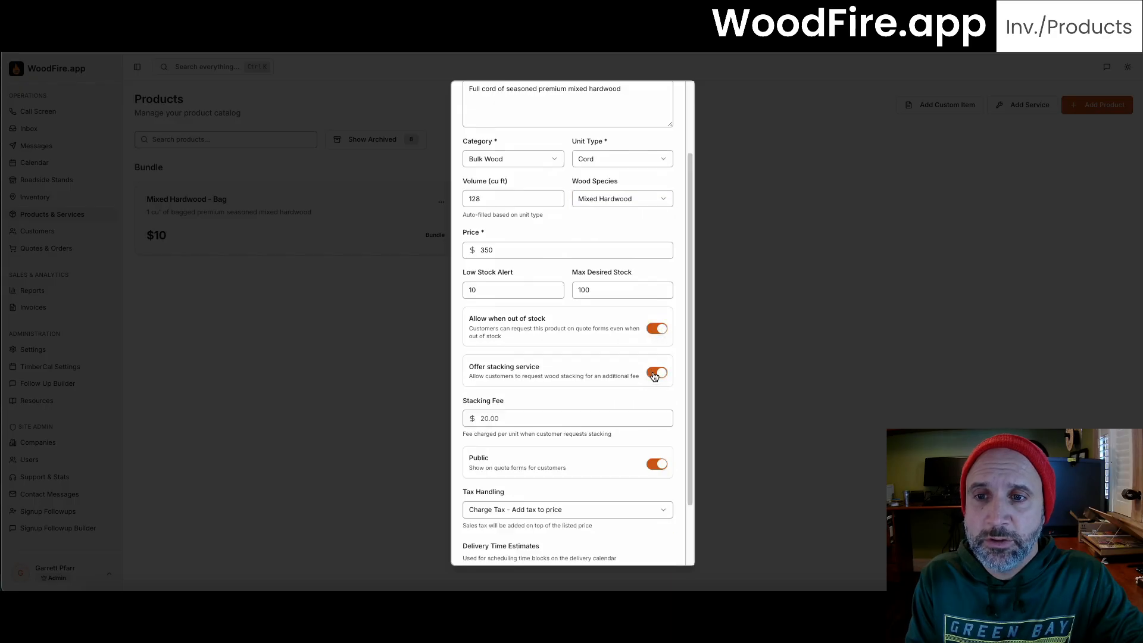
{"action": "left_click", "coordinate": [509, 418]}
{"action": "scroll", "coordinate": [584, 373], "scroll_direction": "up", "scroll_amount": 2}
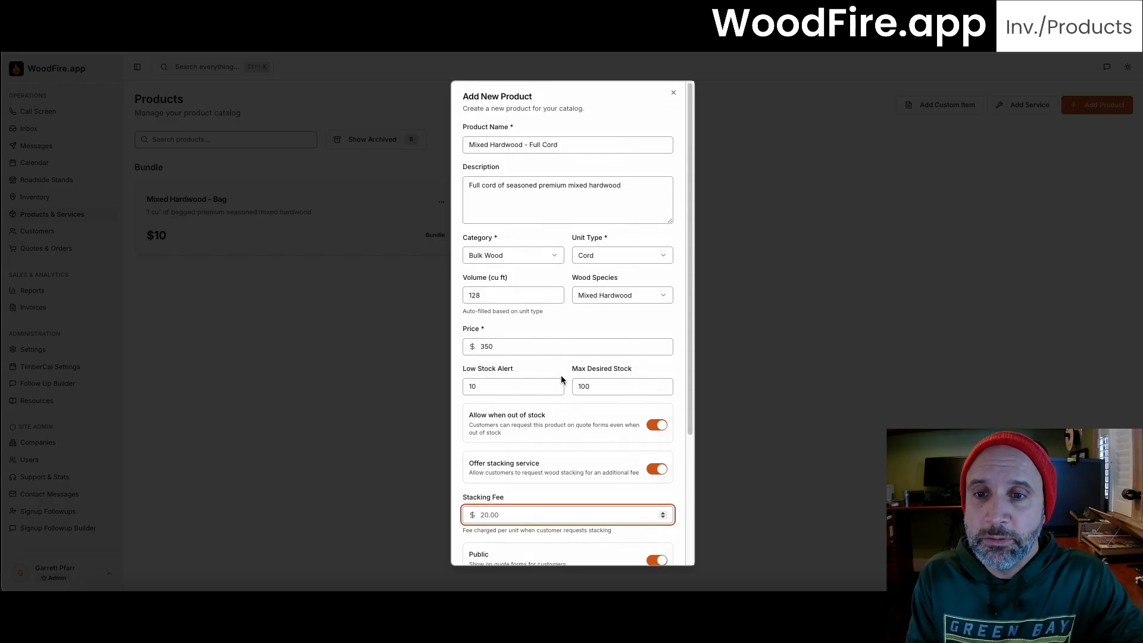
{"action": "scroll", "coordinate": [558, 375], "scroll_direction": "down", "scroll_amount": 1}
{"action": "scroll", "coordinate": [557, 374], "scroll_direction": "down", "scroll_amount": 1}
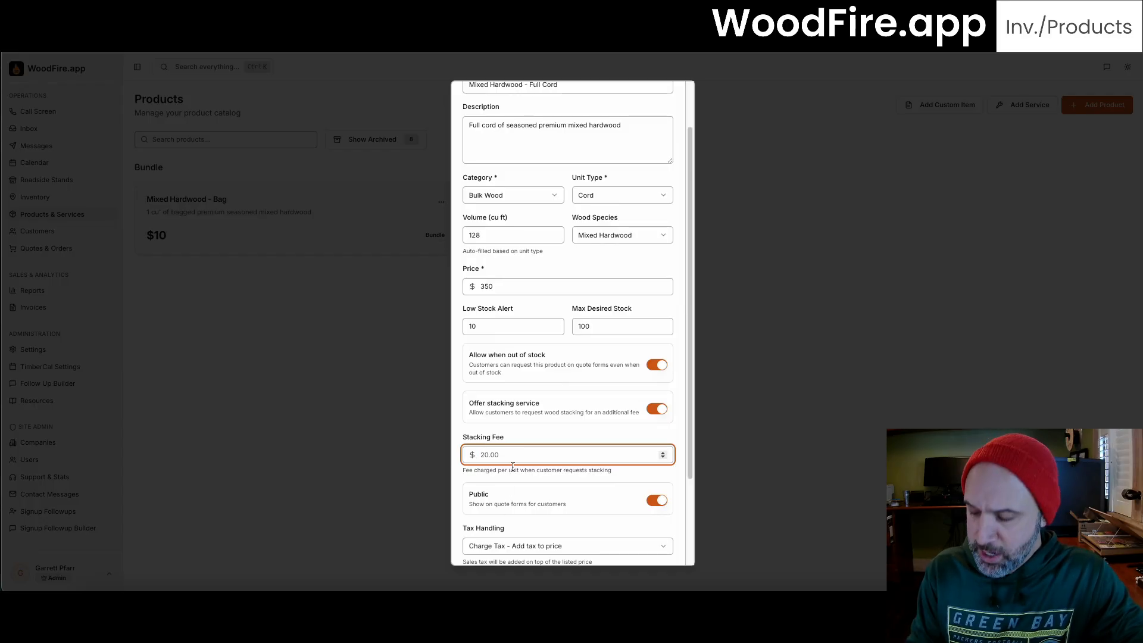
{"action": "key", "text": "ctrl+a"}
{"action": "type", "text": "30"}
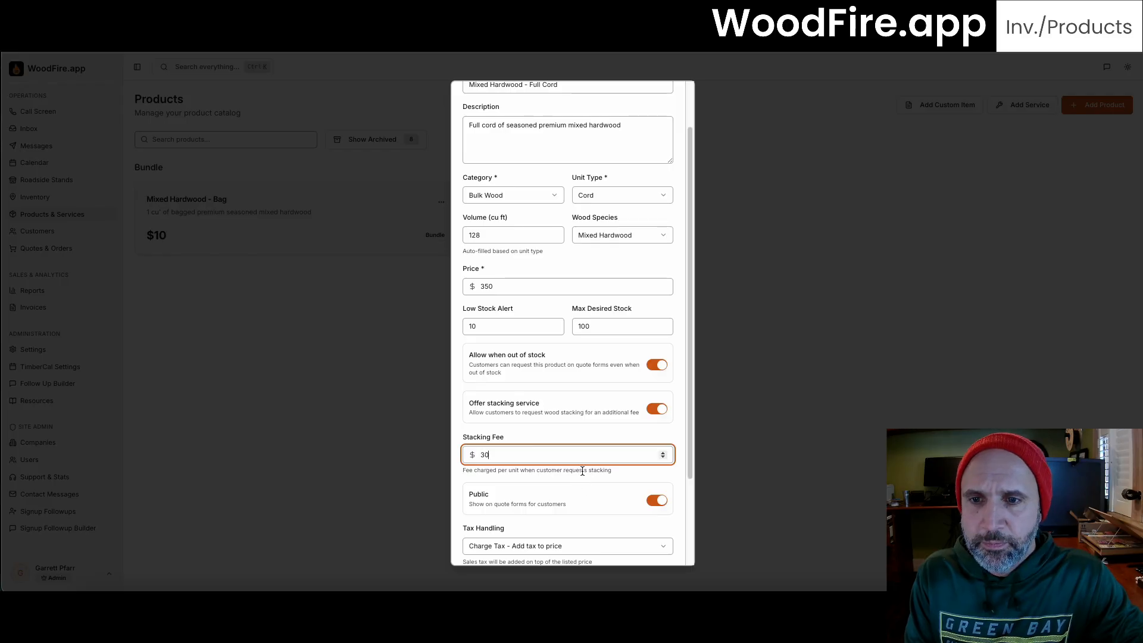
Step: Choose "Charge Tax - Add tax to price" as the full cord product's tax handling
{"action": "scroll", "coordinate": [582, 471], "scroll_direction": "down", "scroll_amount": 2}
{"action": "scroll", "coordinate": [582, 471], "scroll_direction": "down", "scroll_amount": 1}
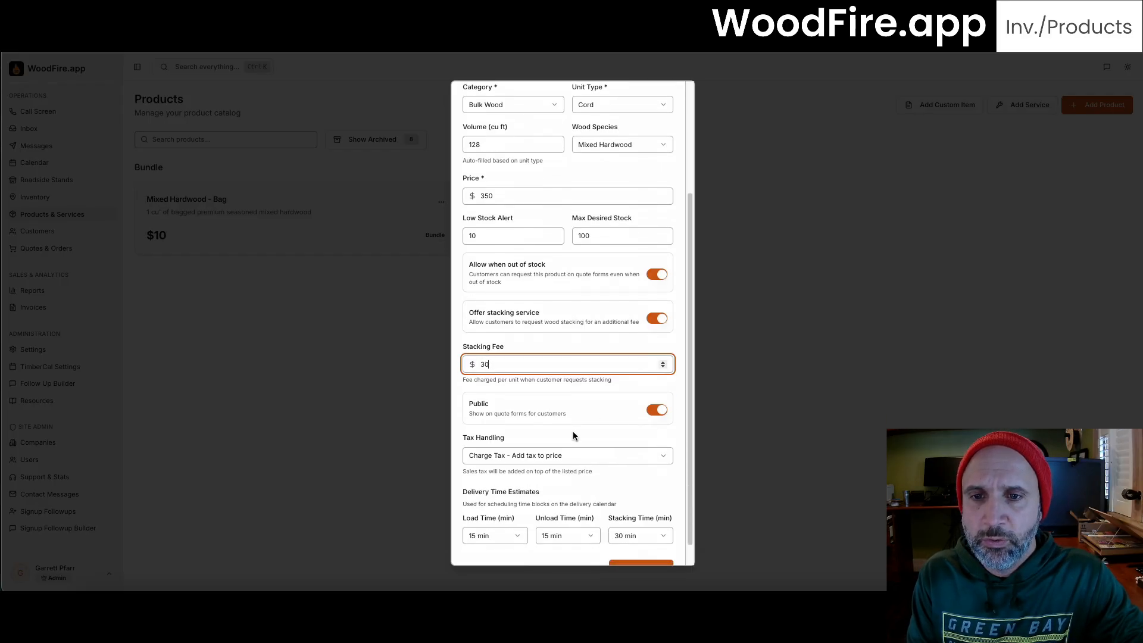
{"action": "scroll", "coordinate": [572, 432], "scroll_direction": "down", "scroll_amount": 1}
{"action": "left_click", "coordinate": [572, 432]}
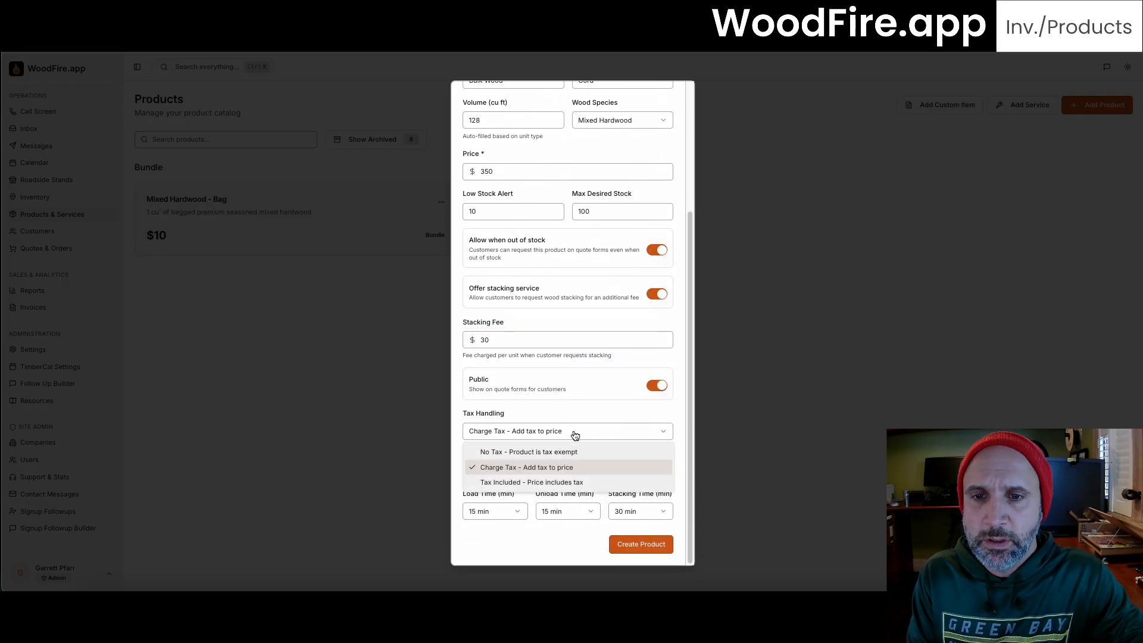
{"action": "left_click", "coordinate": [541, 468]}
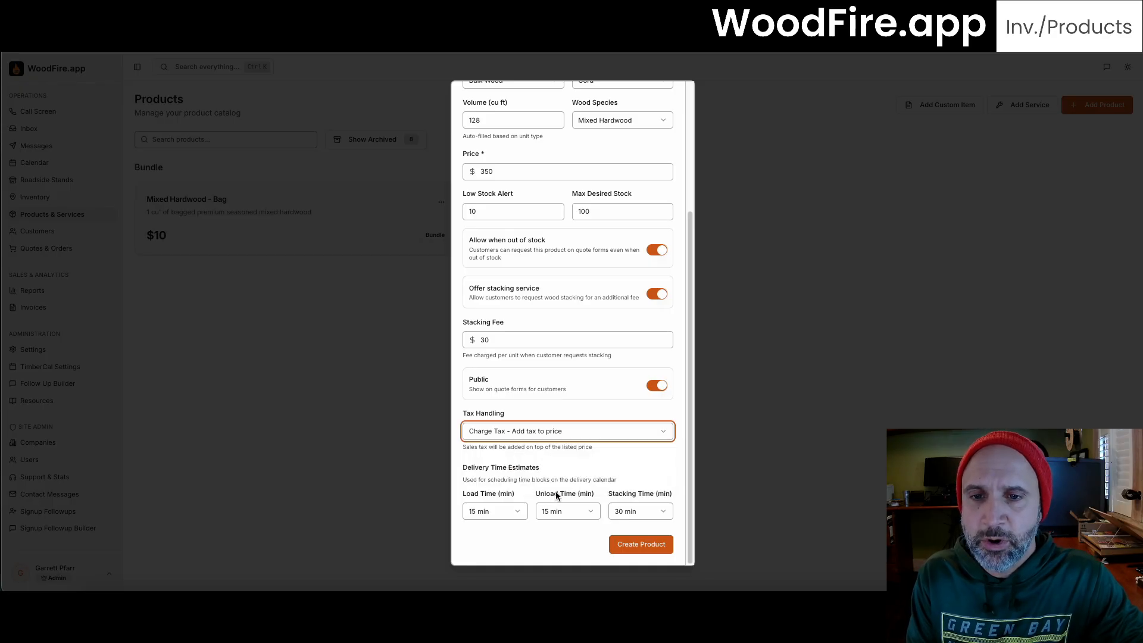
Step: Set the load time to 20 min and the unload time to 10 min, and create the full cord product
{"action": "left_click", "coordinate": [507, 509]}
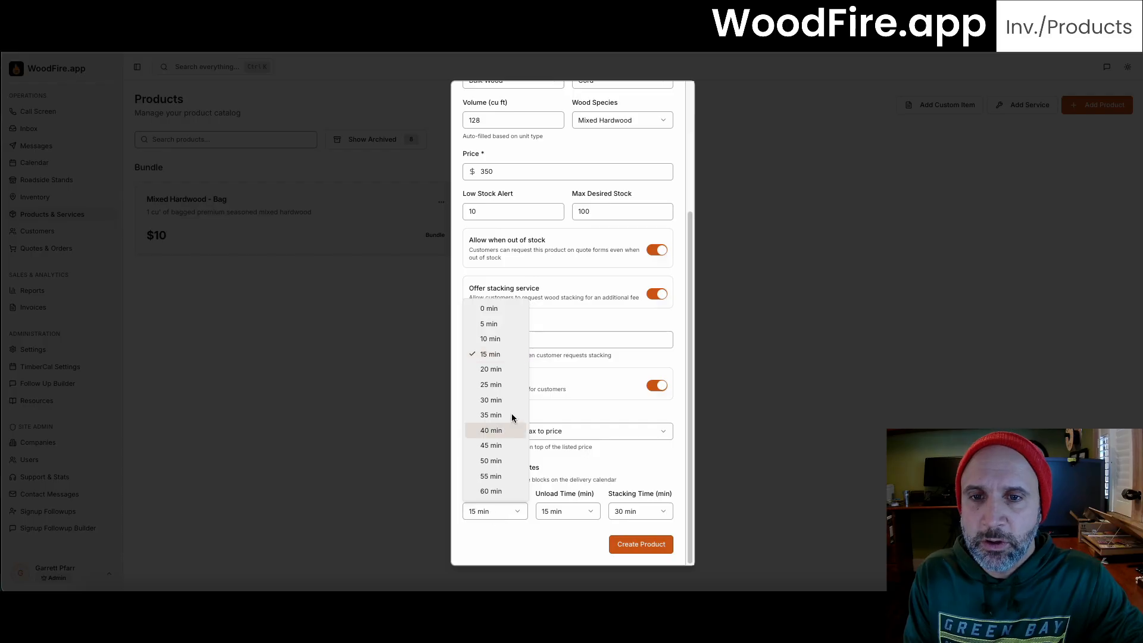
{"action": "left_click", "coordinate": [509, 367]}
{"action": "left_click", "coordinate": [566, 512]}
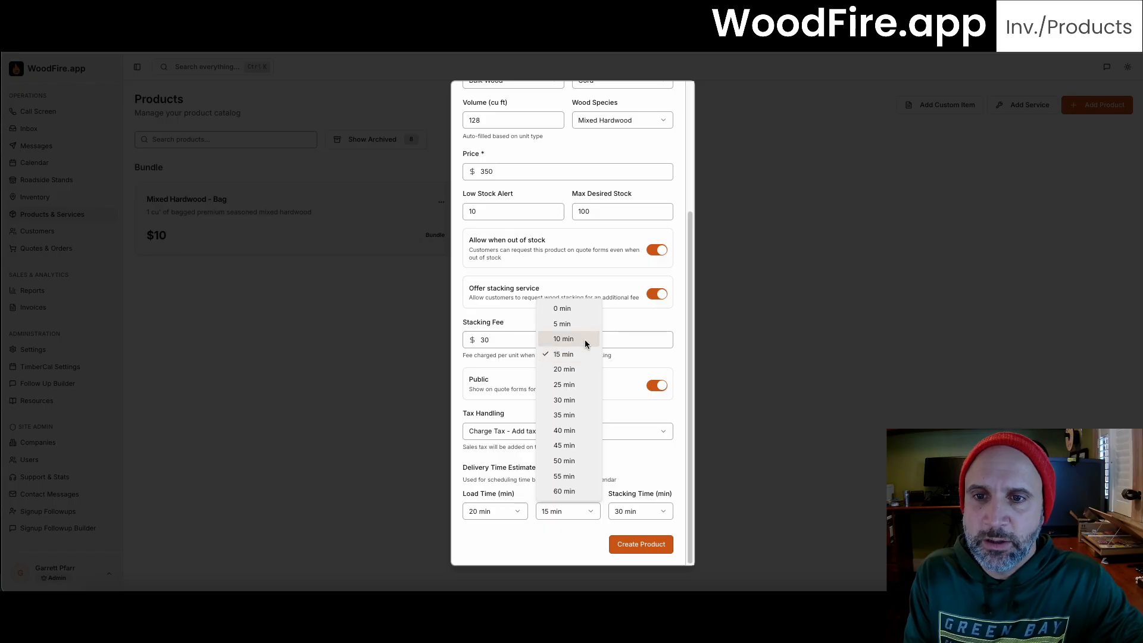
{"action": "left_click", "coordinate": [586, 339]}
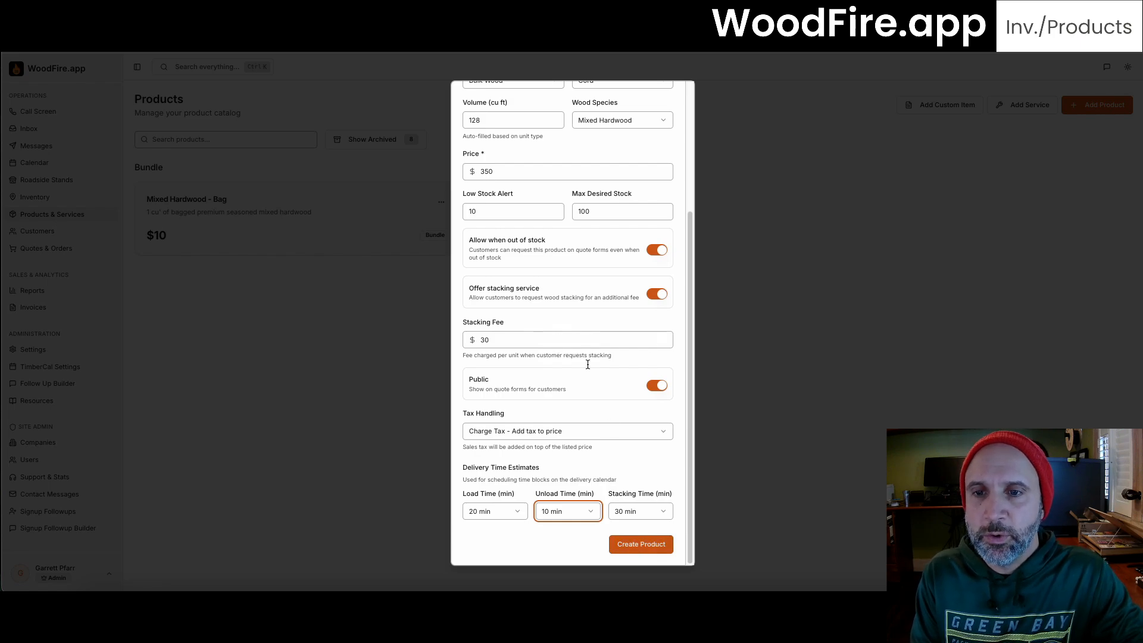
{"action": "left_click", "coordinate": [623, 545]}
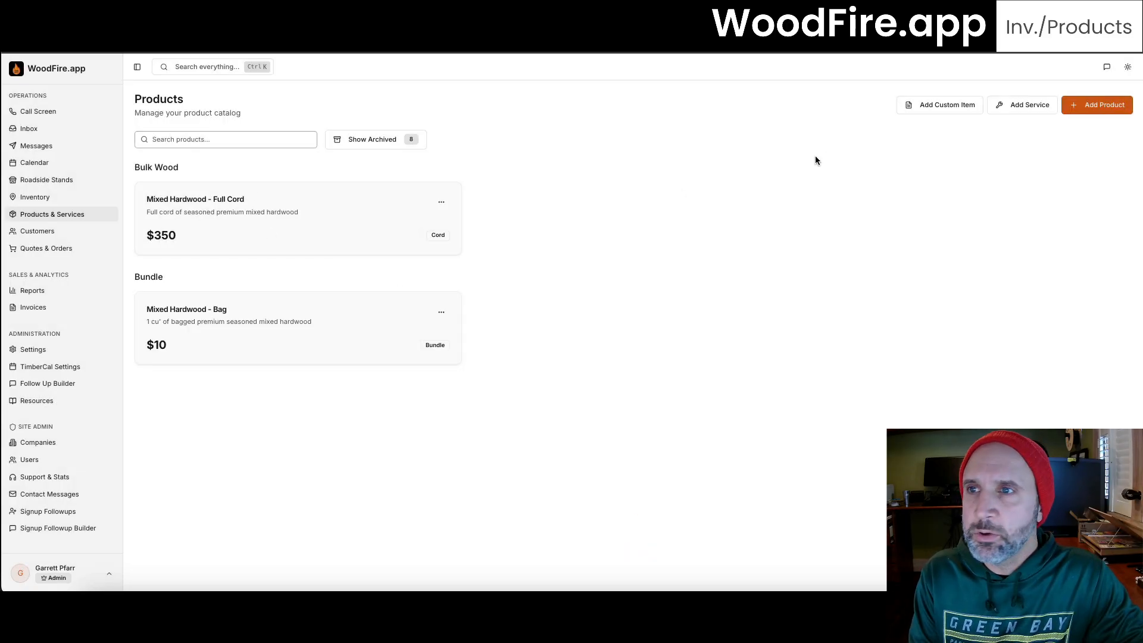
Step: Start another new product and name it "Mixed Hardwood - Face Cord"
{"action": "left_click", "coordinate": [1084, 105]}
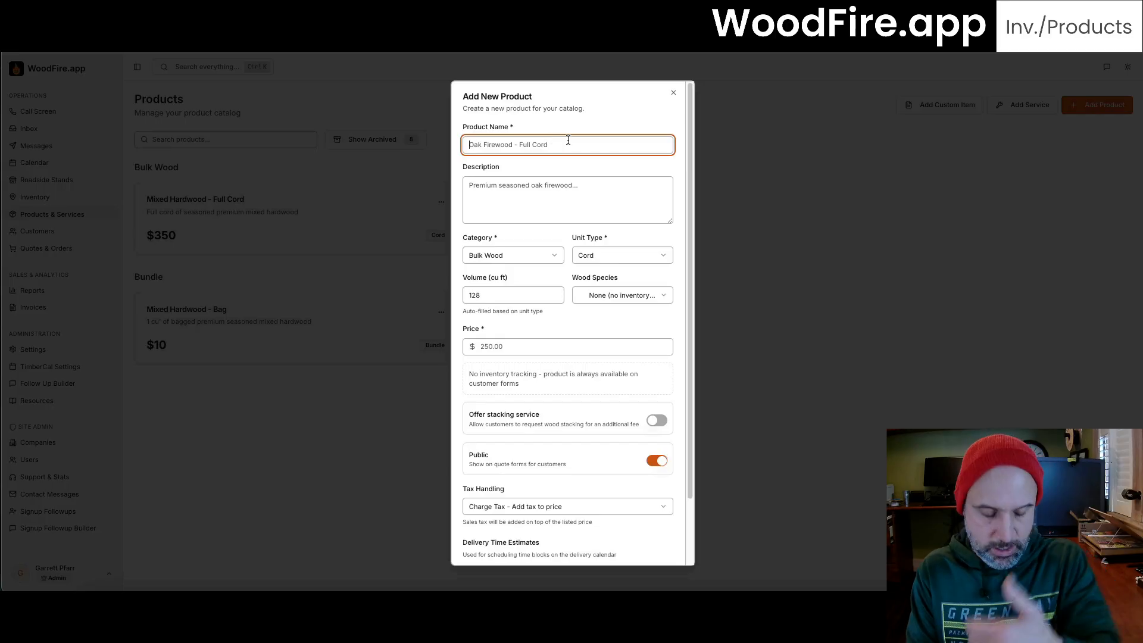
{"action": "type", "text": "mixed"}
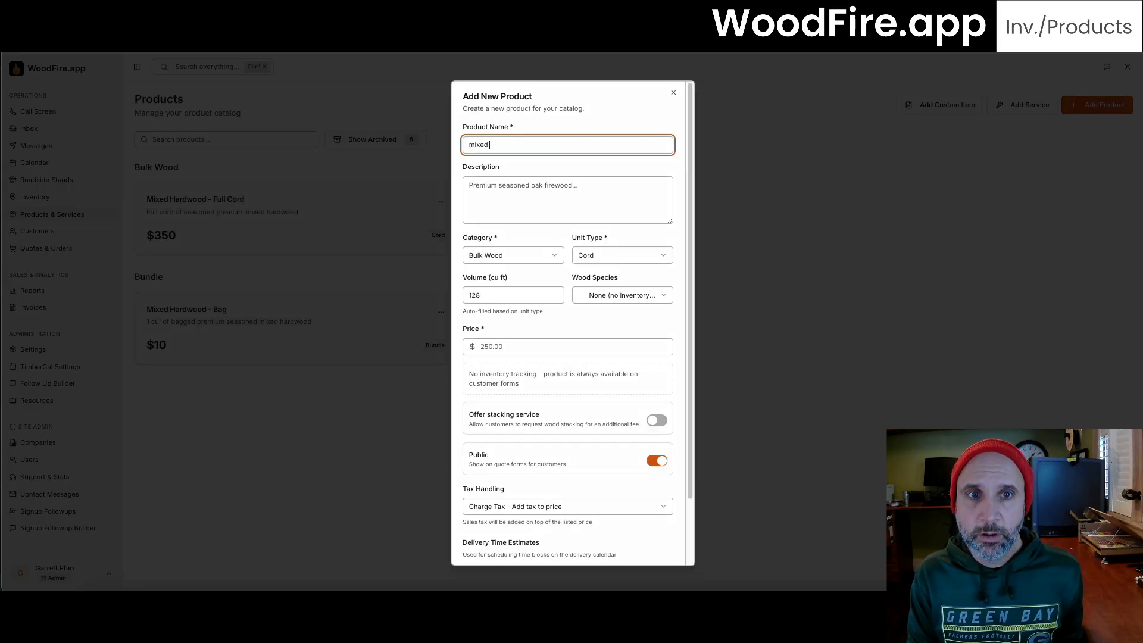
{"action": "key", "text": "BackSpace"}
{"action": "key", "text": "BackSpace"}
{"action": "key", "text": "BackSpace"}
{"action": "key", "text": "BackSpace"}
{"action": "type", "text": "q"}
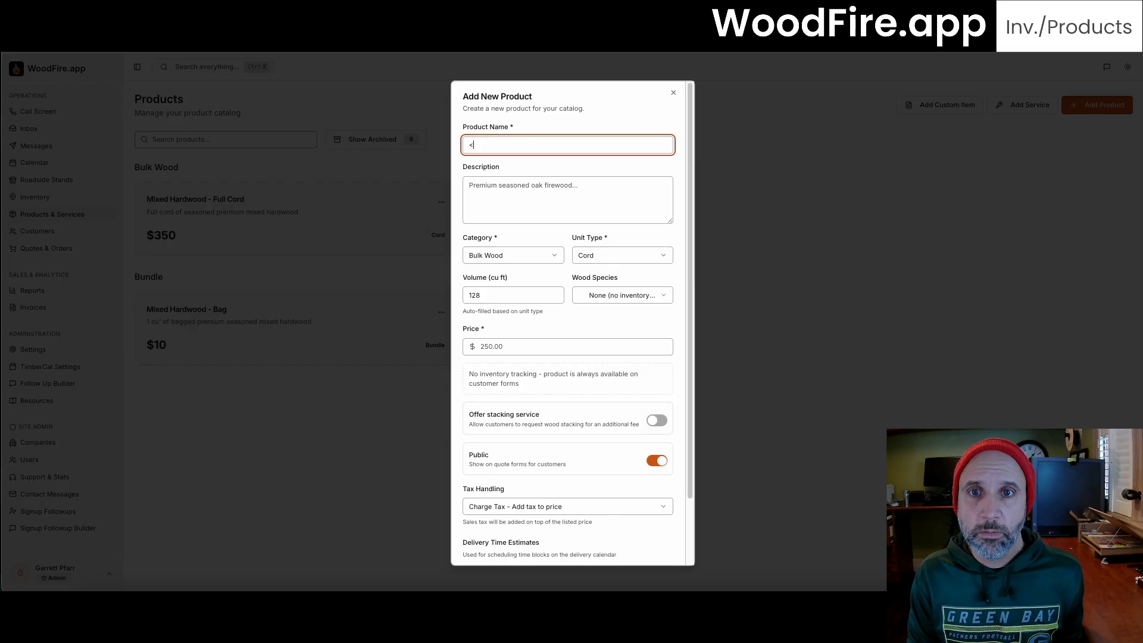
{"action": "key", "text": "BackSpace"}
{"action": "type", "text": "Mixed"}
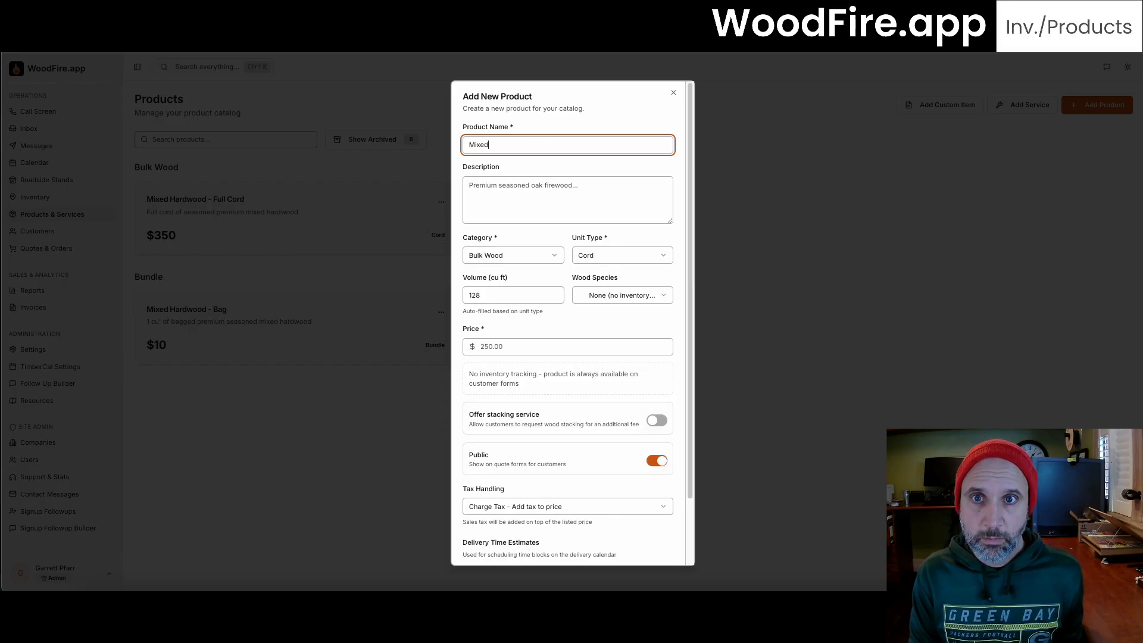
{"action": "type", "text": " Hardwood"}
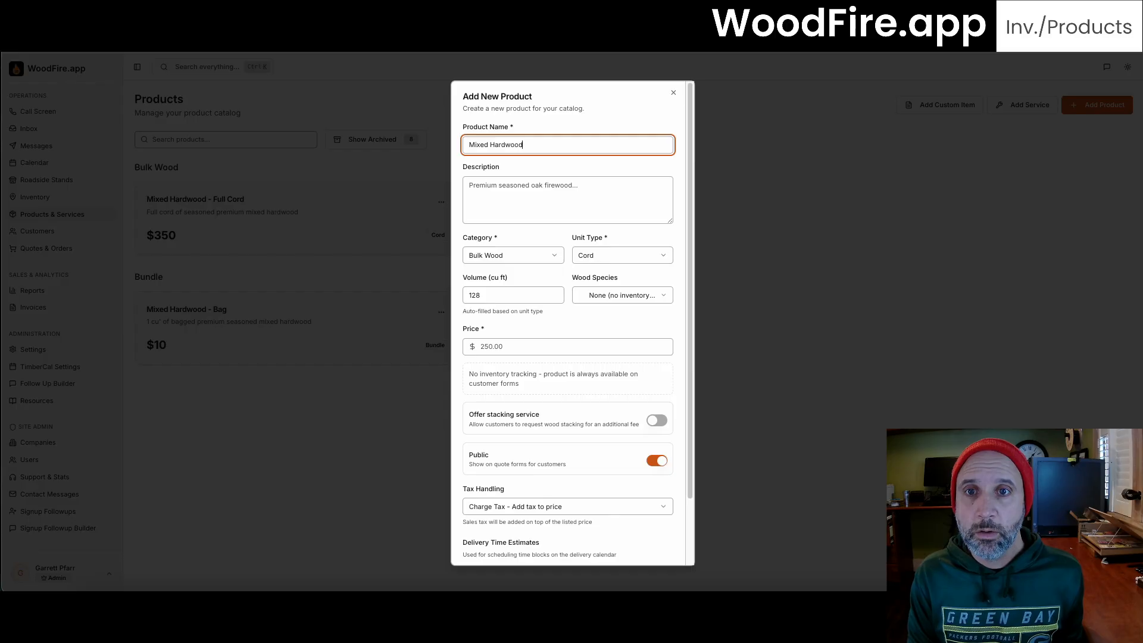
{"action": "type", "text": " - Face"}
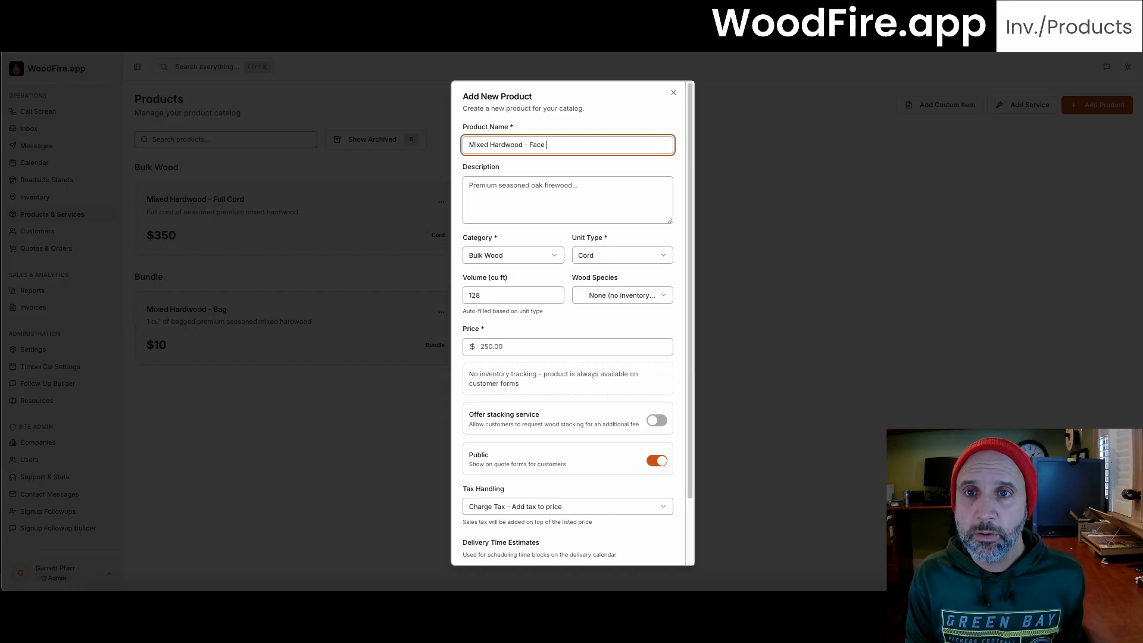
{"action": "type", "text": " Cord"}
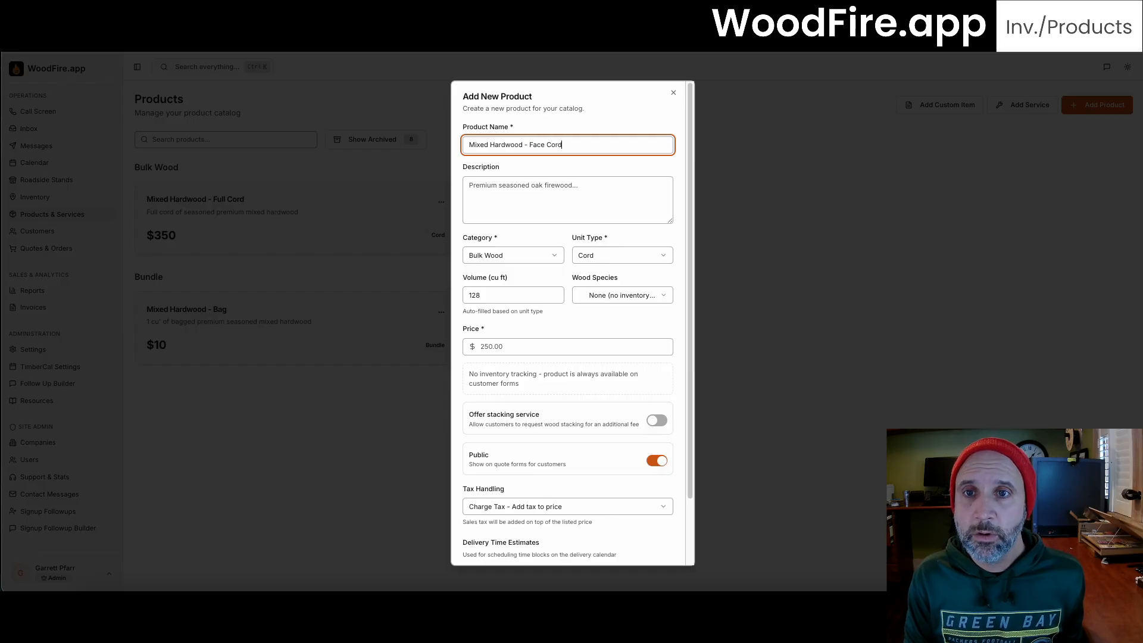
Step: Enter the product description "Face cord (1/3 cord) of premium seasoned mixed hardwood"
{"action": "left_click", "coordinate": [479, 195]}
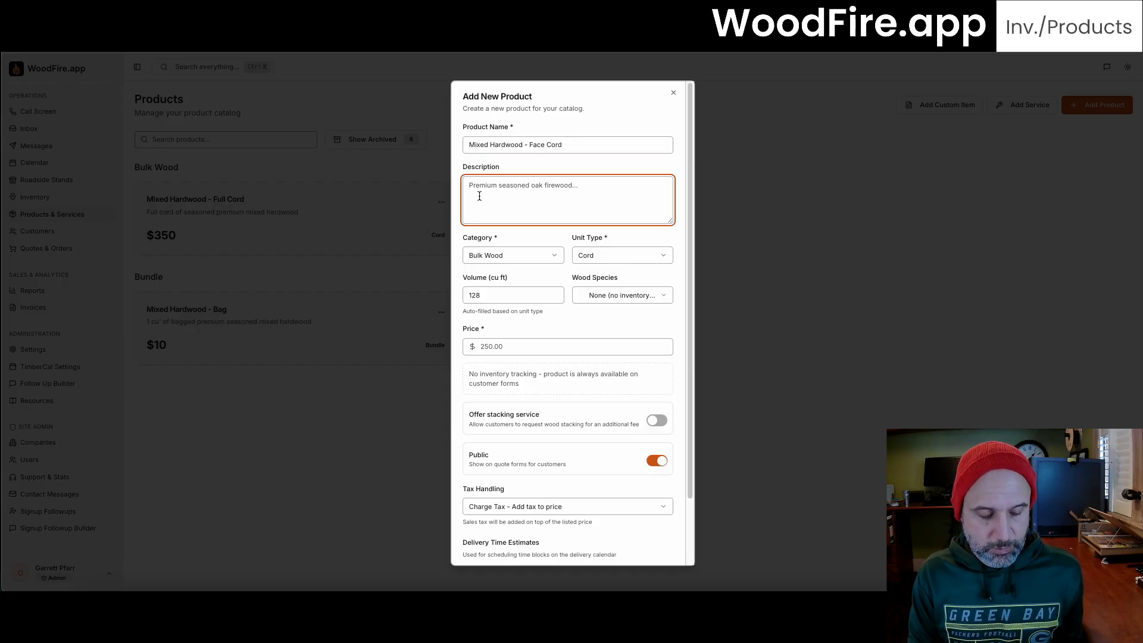
{"action": "type", "text": "Face"}
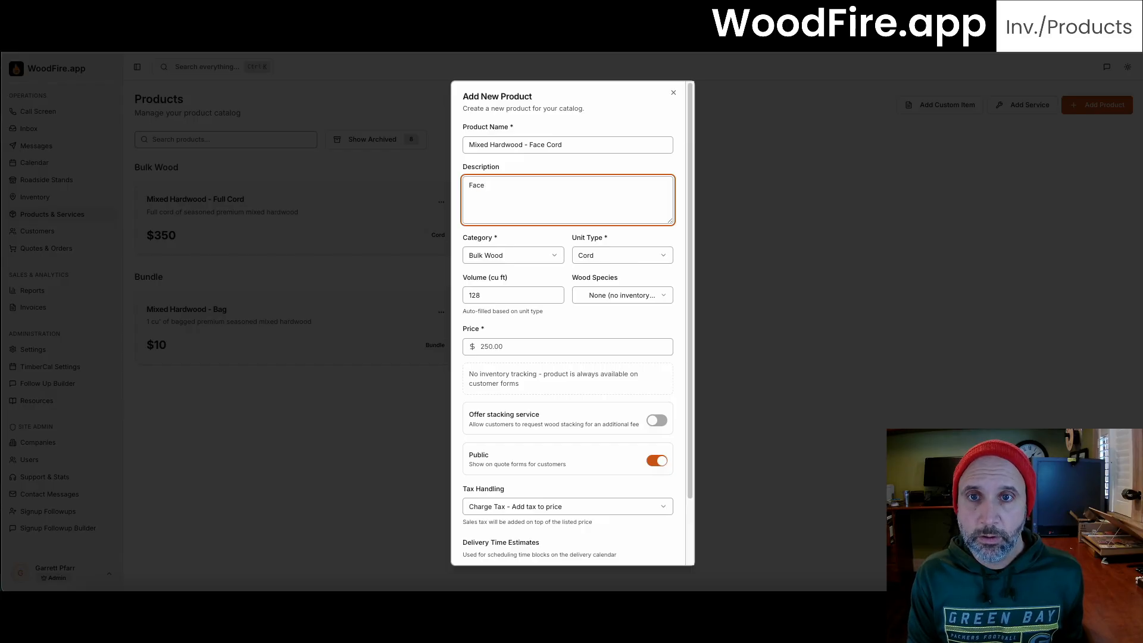
{"action": "type", "text": " cord (1/"}
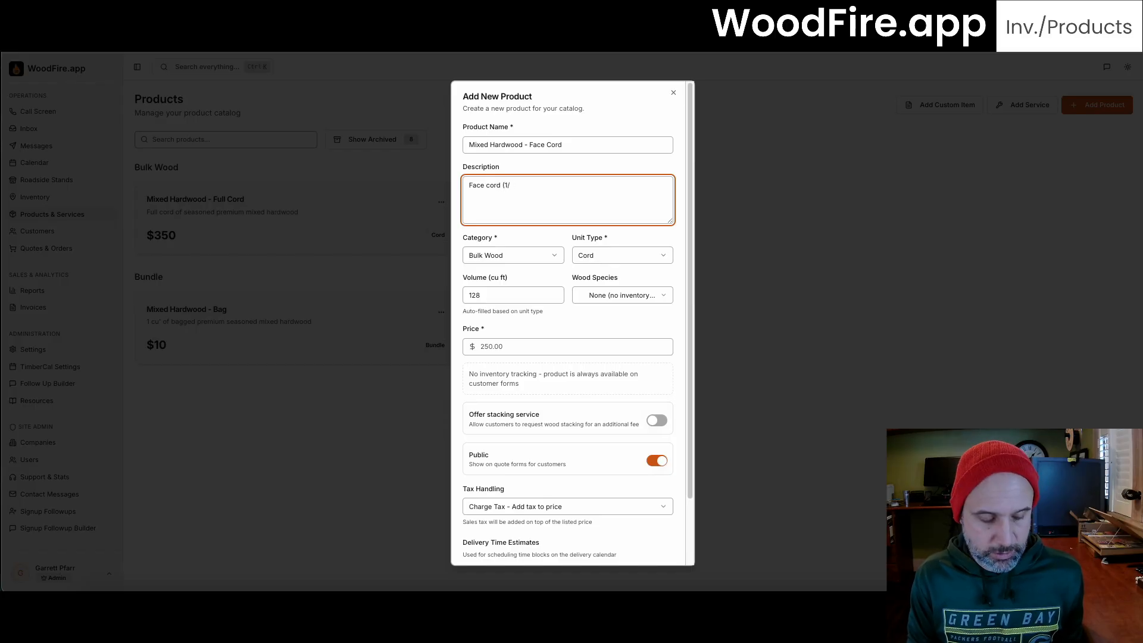
{"action": "type", "text": "3 co"}
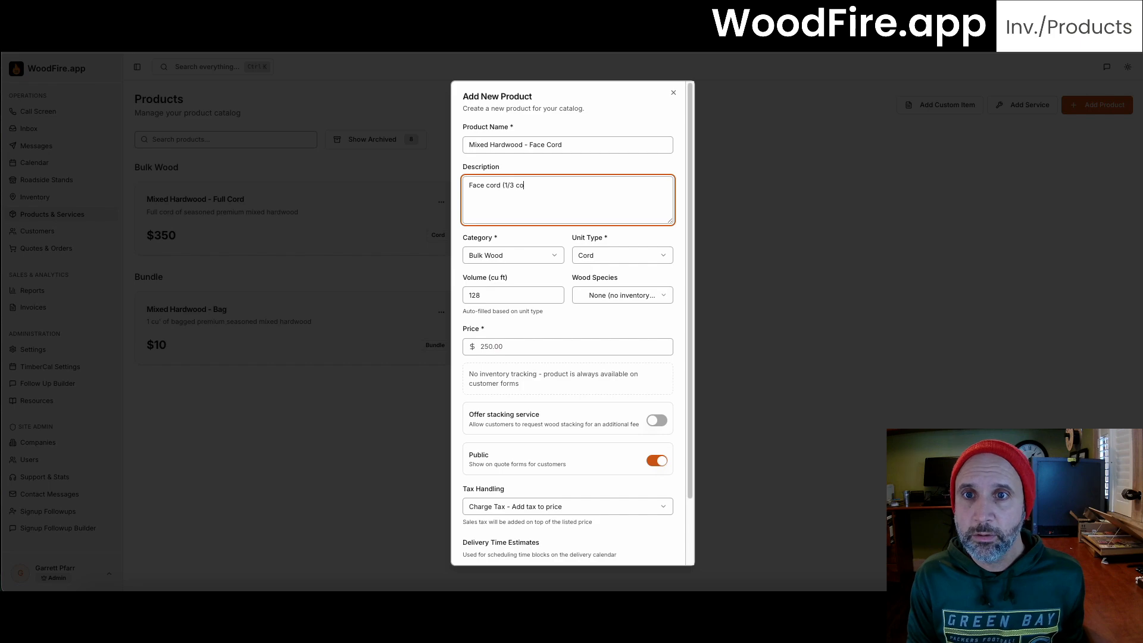
{"action": "type", "text": "rd of woo"}
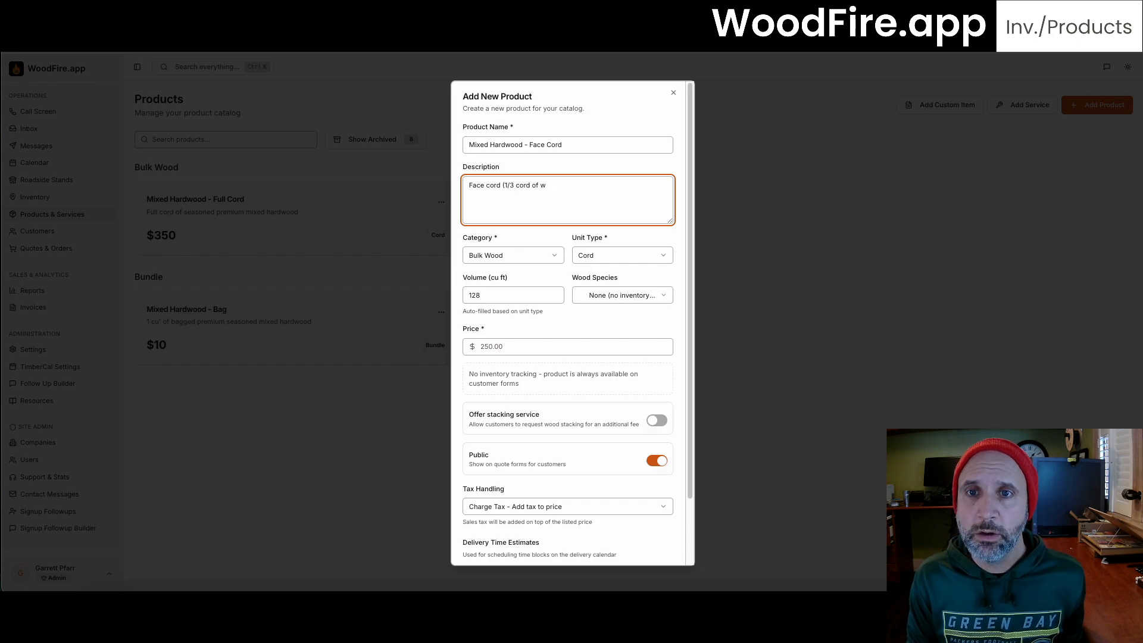
{"action": "key", "text": "BackSpace"}
{"action": "key", "text": "BackSpace"}
{"action": "key", "text": "BackSpace"}
{"action": "key", "text": "BackSpace"}
{"action": "type", "text": ") of premiu"}
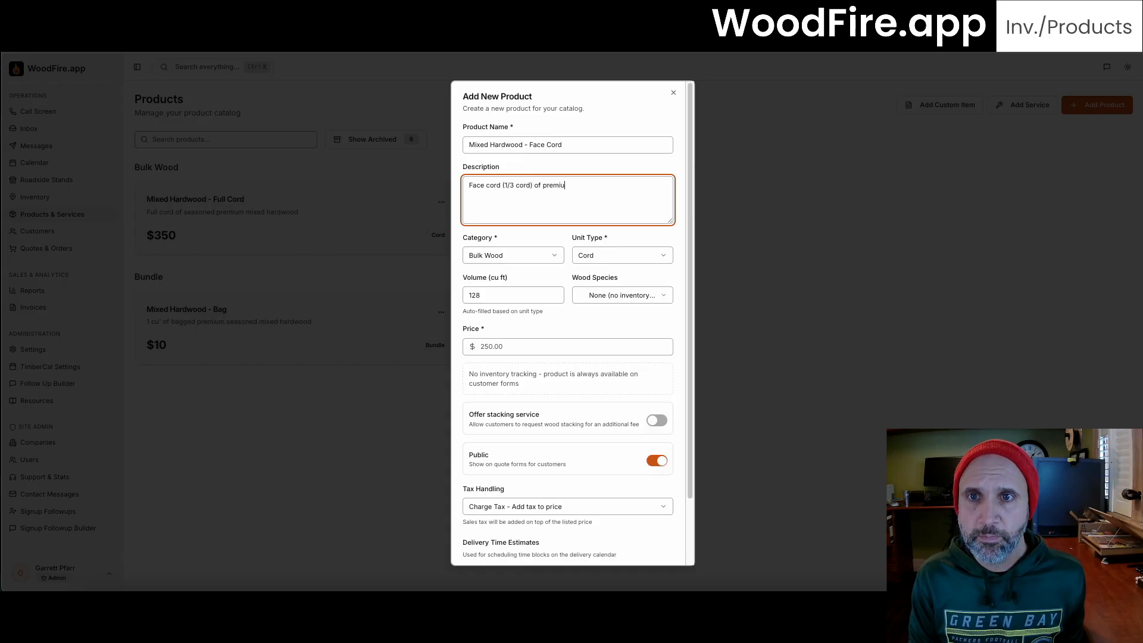
{"action": "type", "text": "m seasoned "}
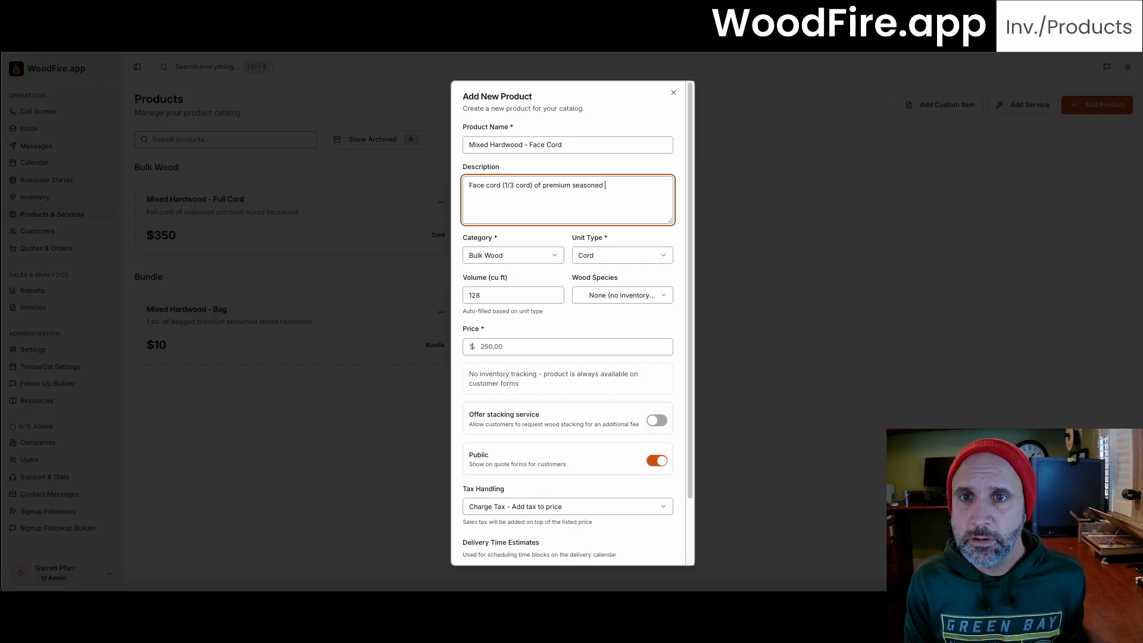
{"action": "type", "text": "mixed hardw"}
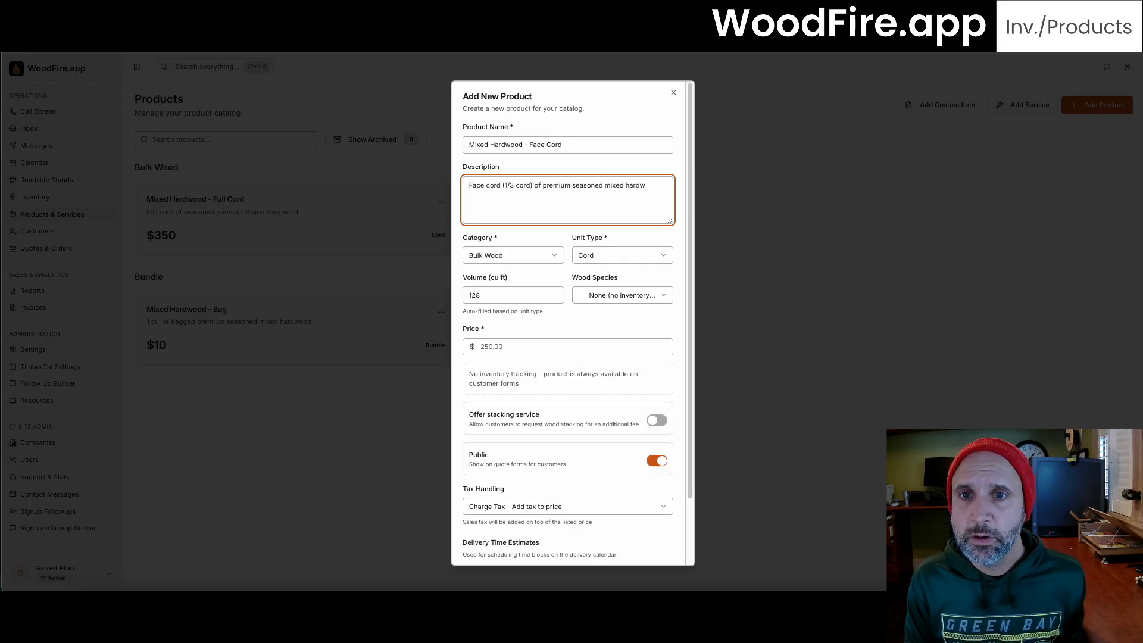
{"action": "type", "text": "ood"}
Step: Set the new product's unit type to Face Cord, its wood species to Mixed Hardwood and its price to $100
{"action": "left_click", "coordinate": [621, 255]}
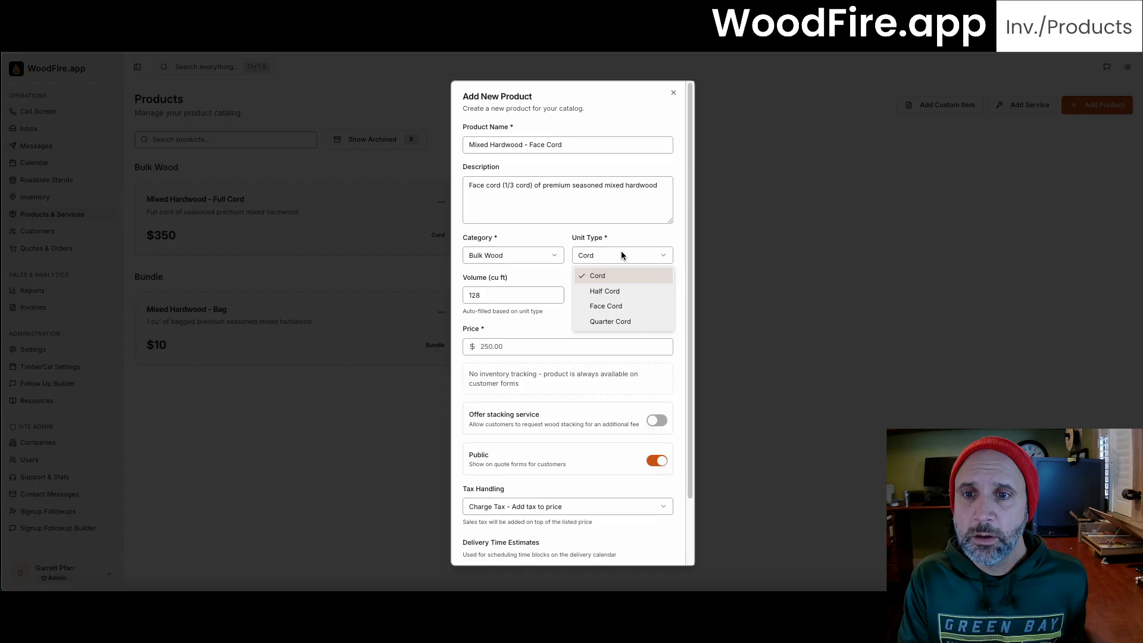
{"action": "left_click", "coordinate": [617, 306]}
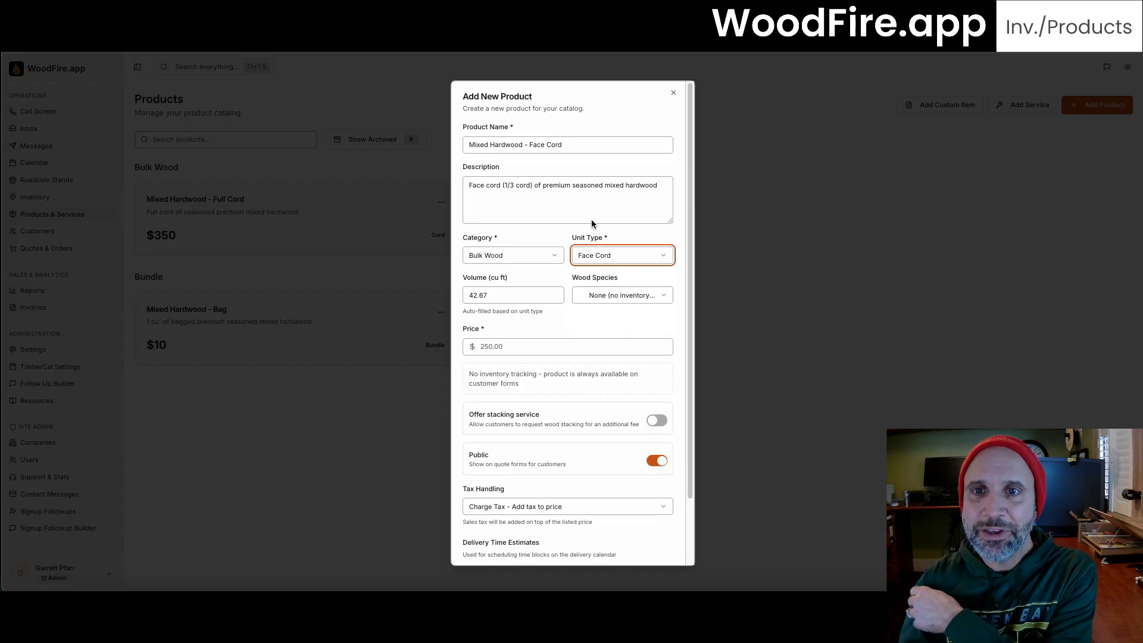
{"action": "left_click", "coordinate": [598, 296]}
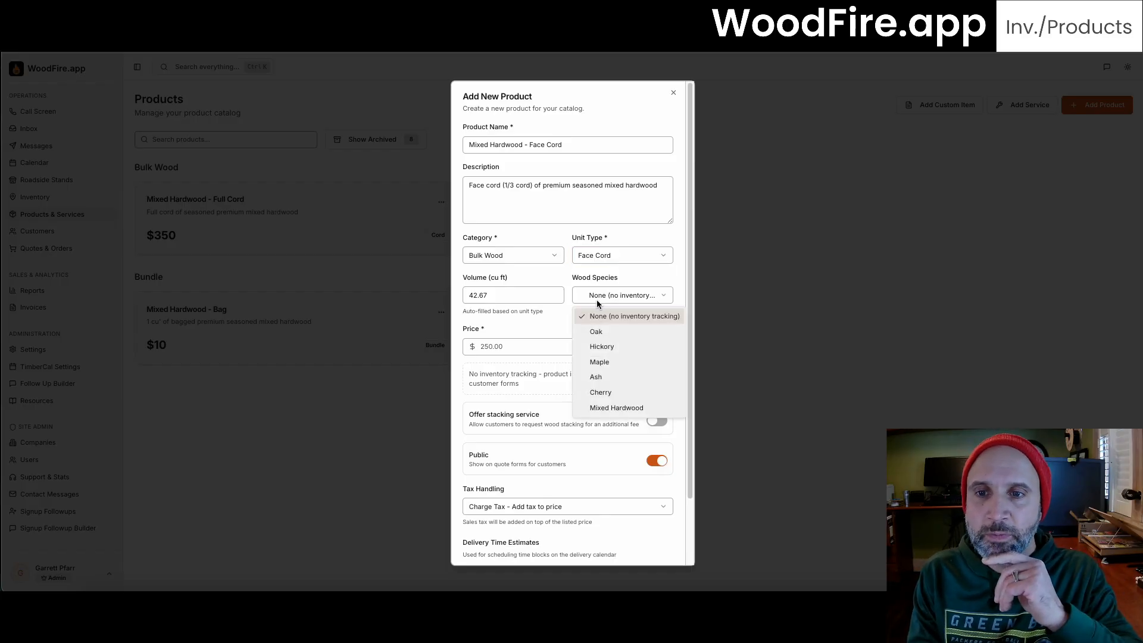
{"action": "left_click", "coordinate": [611, 407]}
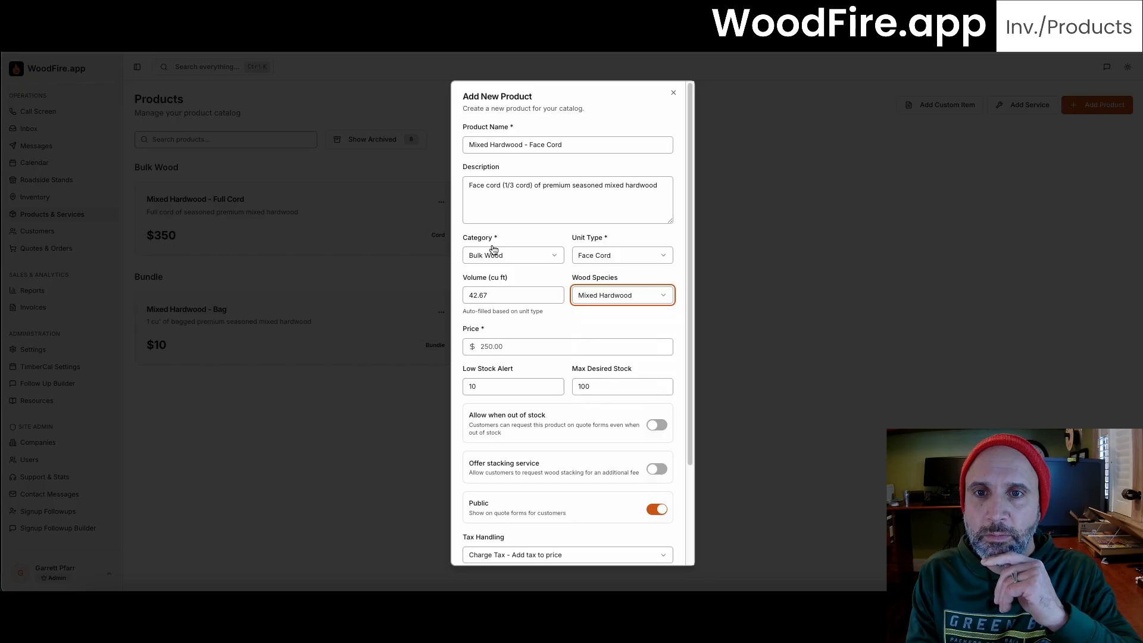
{"action": "left_click", "coordinate": [497, 350]}
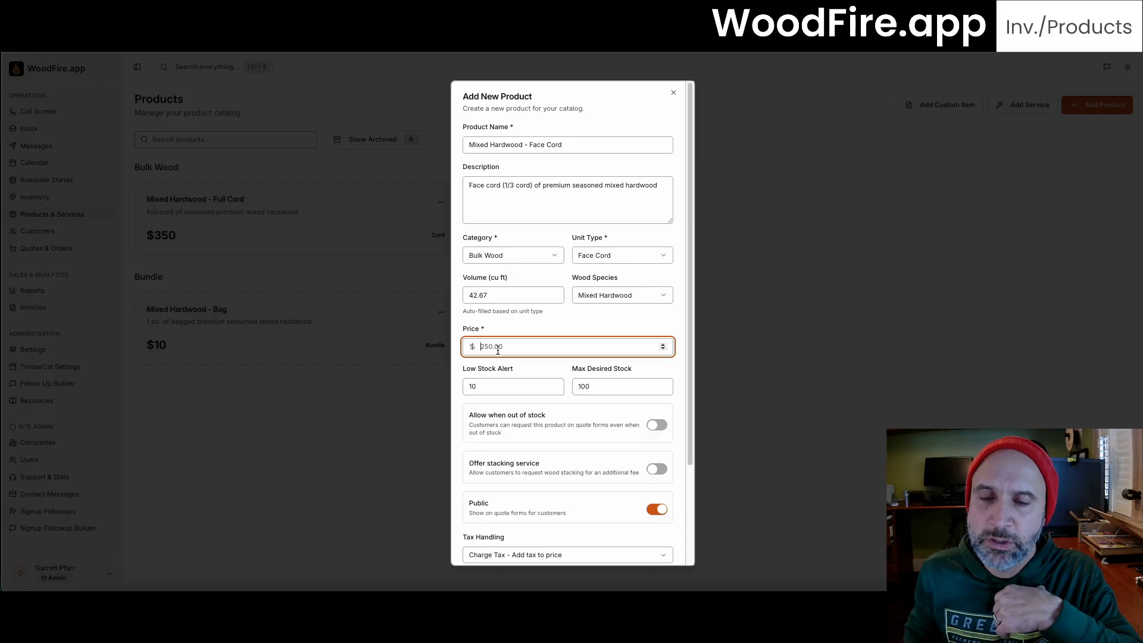
{"action": "type", "text": "100"}
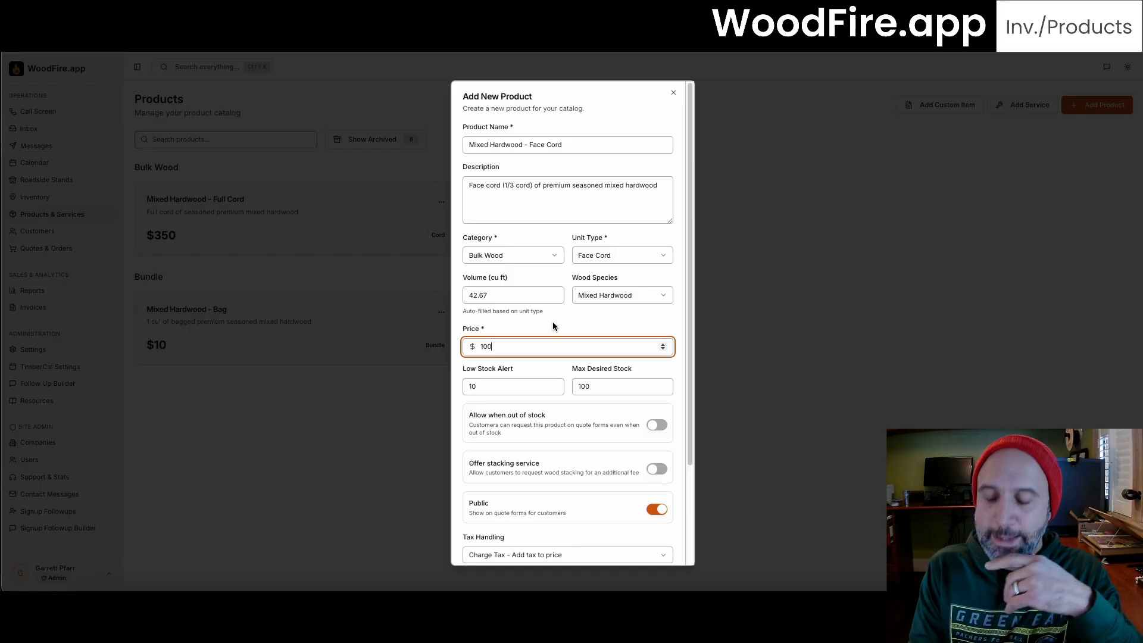
Step: Set the face cord product's price to $125 and allow customers to request it when out of stock
{"action": "key", "text": "BackSpace"}
{"action": "key", "text": "BackSpace"}
{"action": "type", "text": "25"}
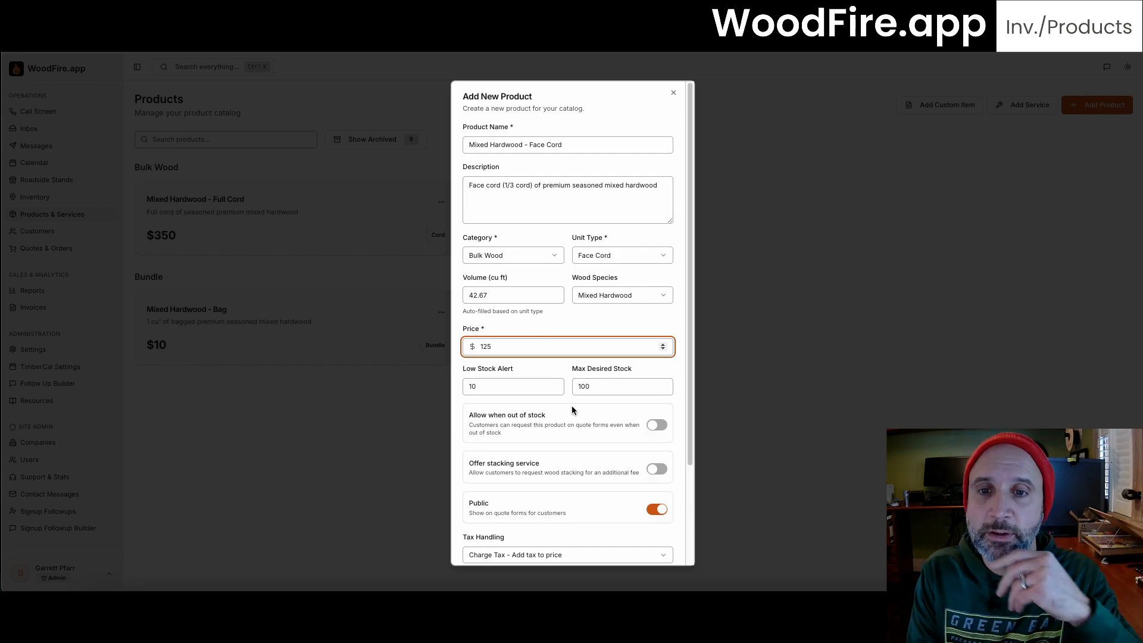
{"action": "scroll", "coordinate": [553, 419], "scroll_direction": "down", "scroll_amount": 1}
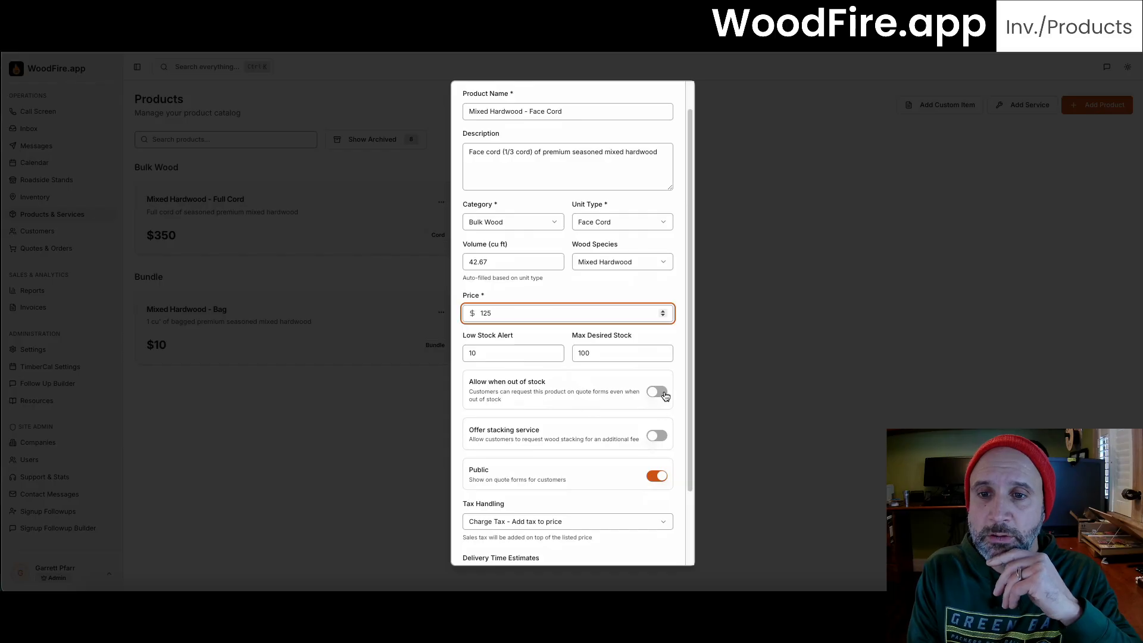
{"action": "left_click", "coordinate": [657, 392]}
Step: Offer the stacking service on the face cord product with a stacking fee of $20
{"action": "left_click", "coordinate": [657, 435]}
{"action": "left_click", "coordinate": [515, 481]}
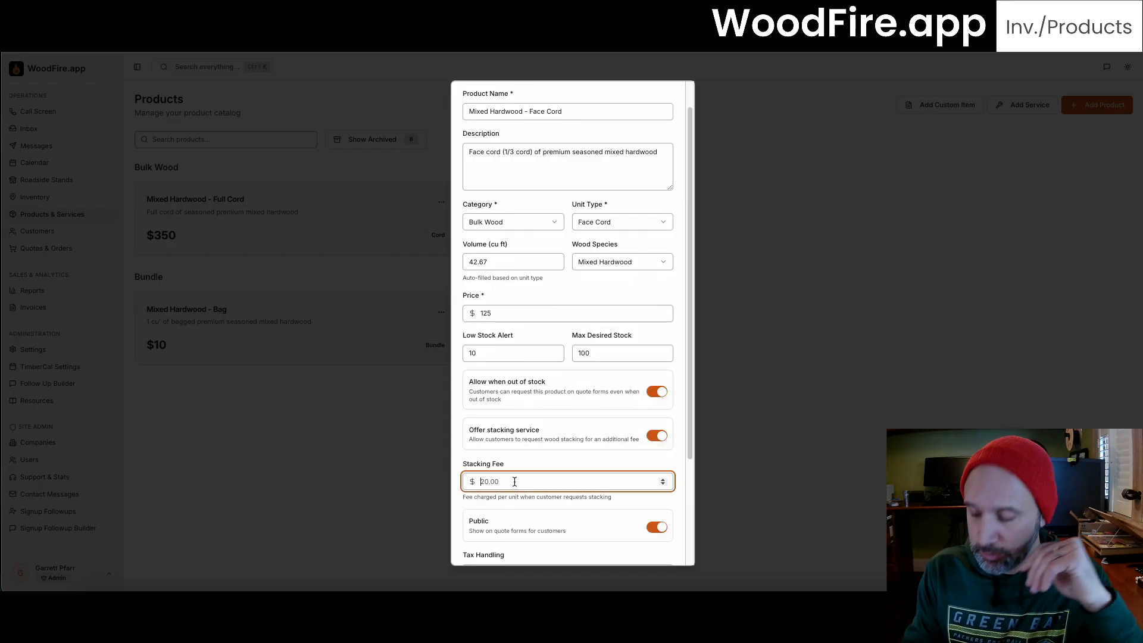
{"action": "key", "text": "ctrl+a"}
{"action": "type", "text": "10"}
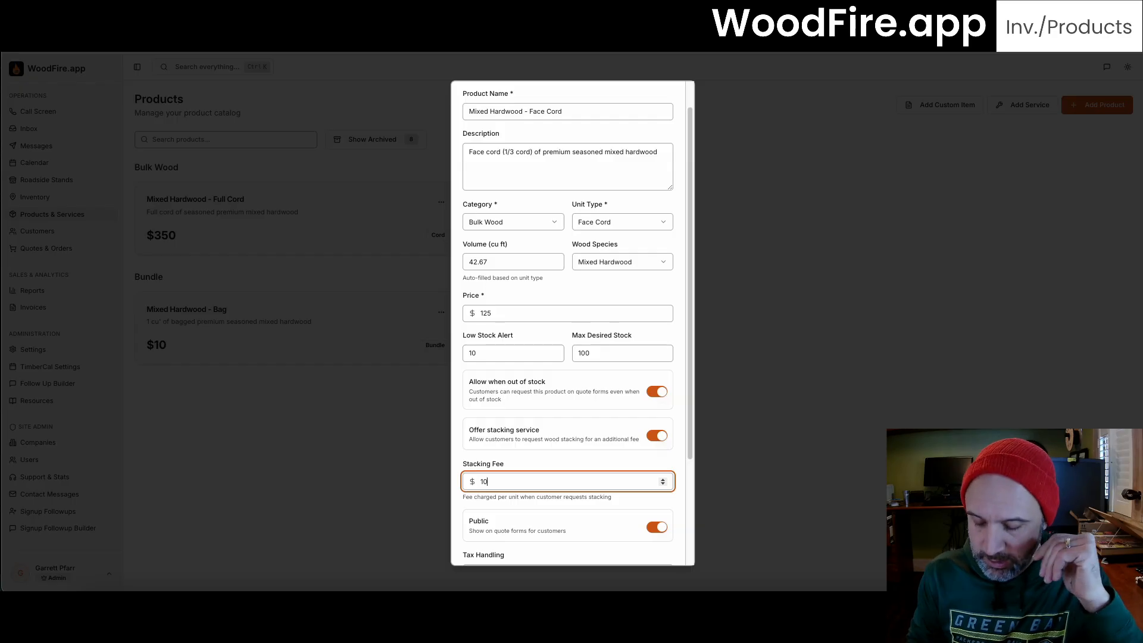
{"action": "key", "text": "BackSpace"}
{"action": "key", "text": "BackSpace"}
{"action": "type", "text": "20"}
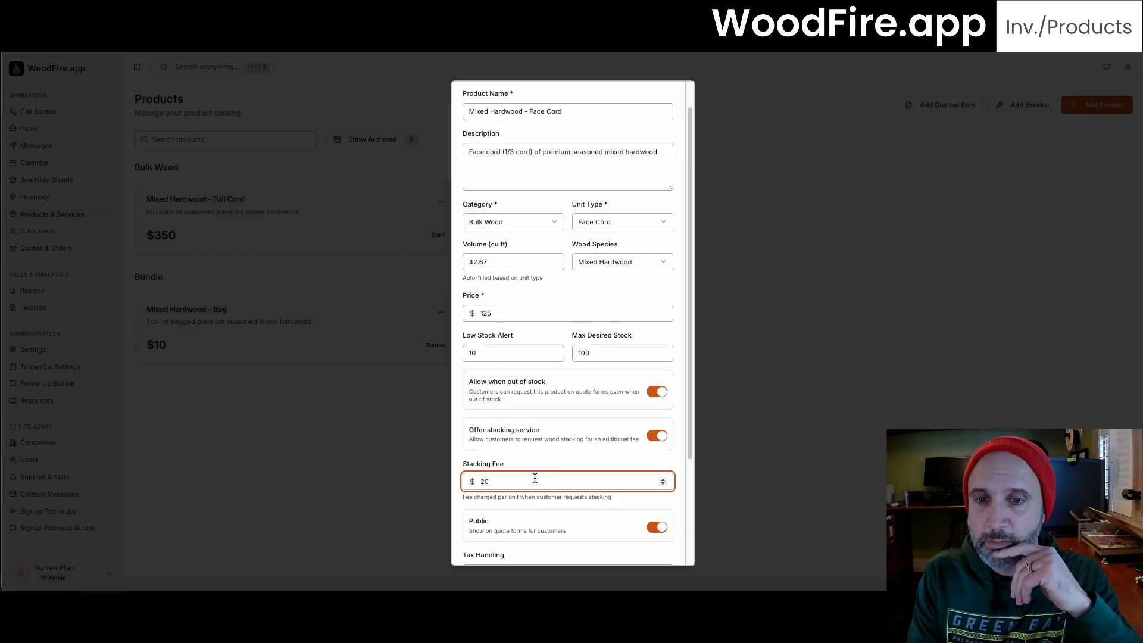
{"action": "scroll", "coordinate": [535, 478], "scroll_direction": "down", "scroll_amount": 3}
{"action": "double_click", "coordinate": [513, 480]}
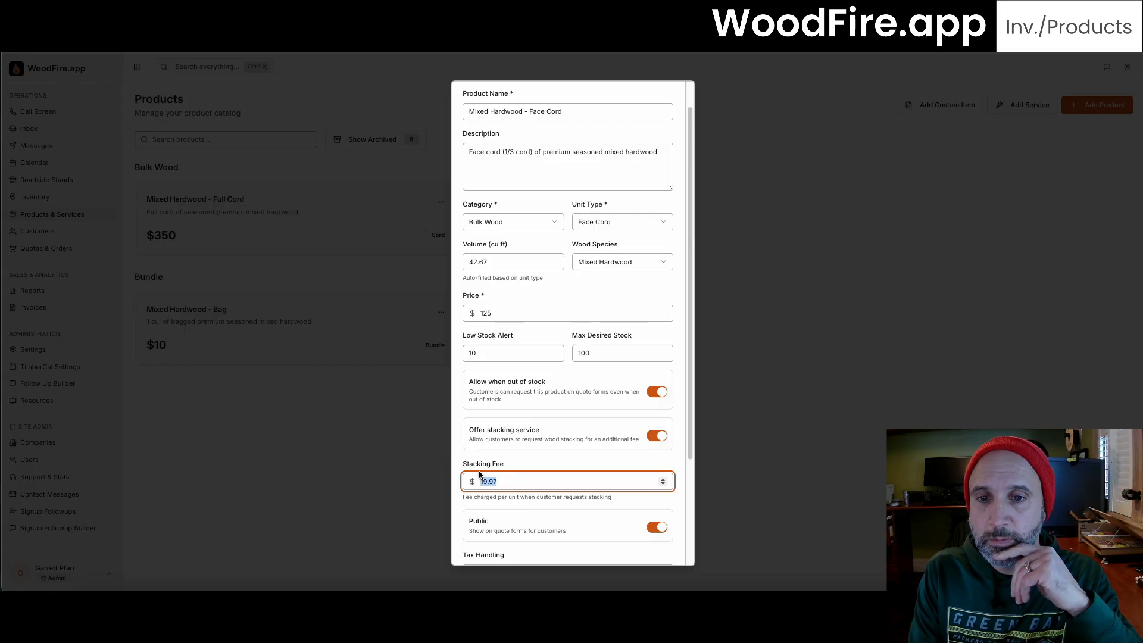
{"action": "type", "text": "20"}
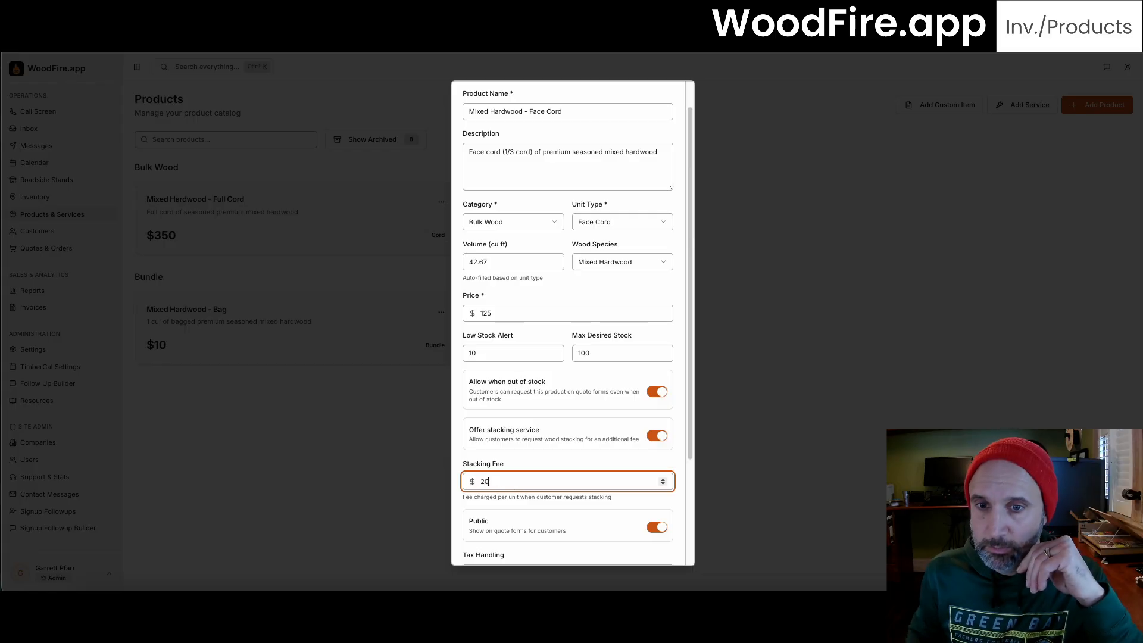
{"action": "left_click", "coordinate": [589, 457]}
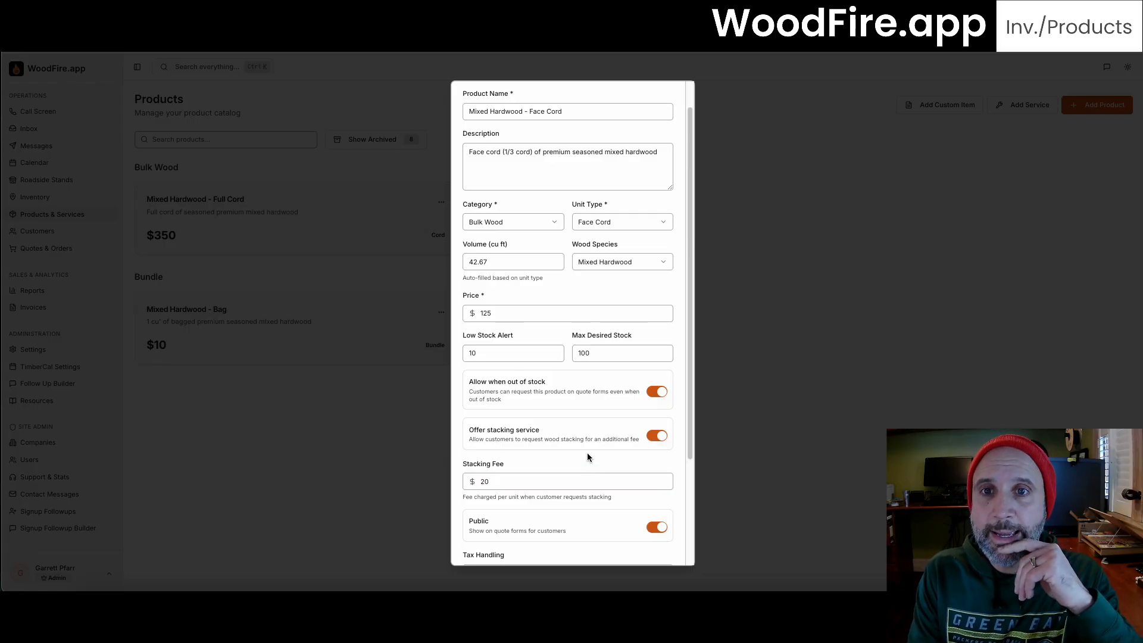
Step: Set the face cord's stacking time to 15 min and create the product
{"action": "double_click", "coordinate": [495, 267]}
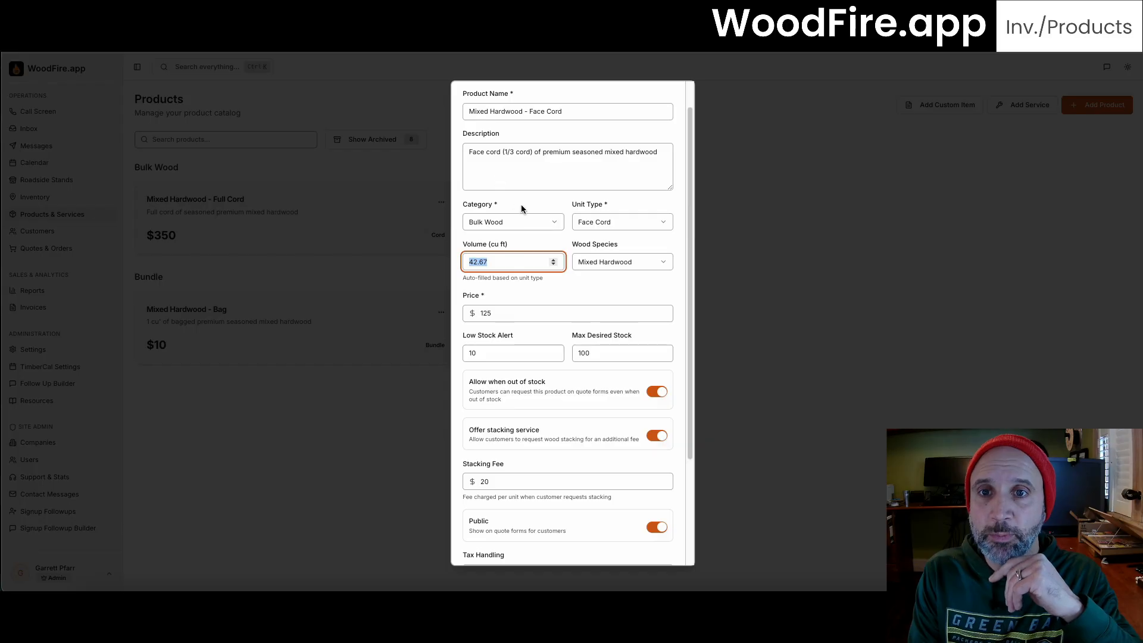
{"action": "left_click", "coordinate": [566, 304]}
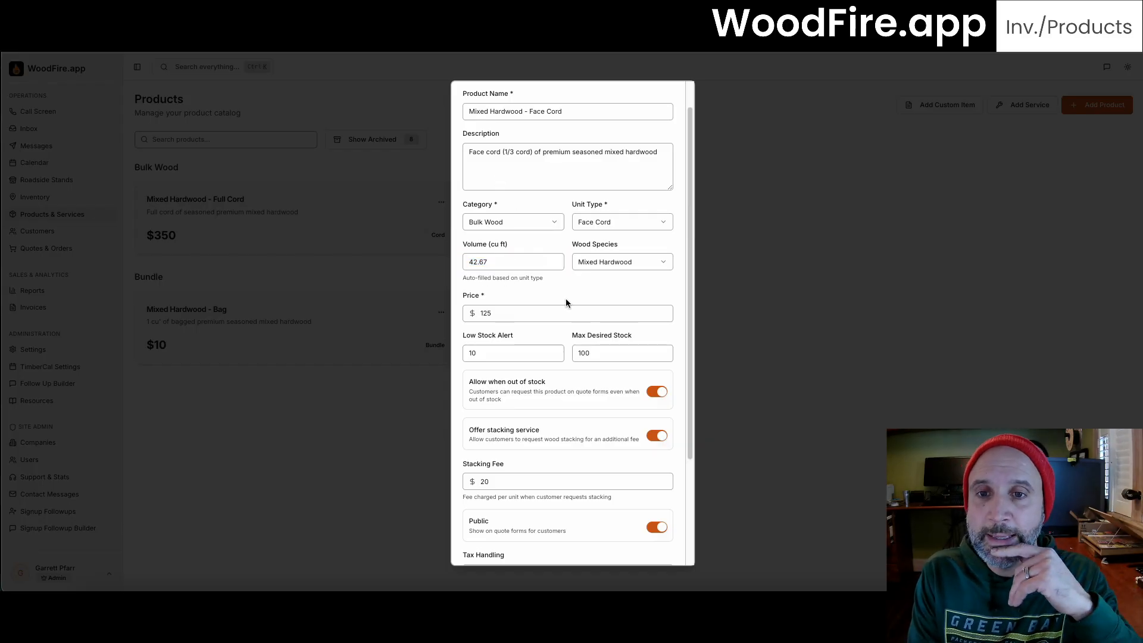
{"action": "scroll", "coordinate": [566, 304], "scroll_direction": "down", "scroll_amount": 1}
{"action": "scroll", "coordinate": [570, 437], "scroll_direction": "down", "scroll_amount": 2}
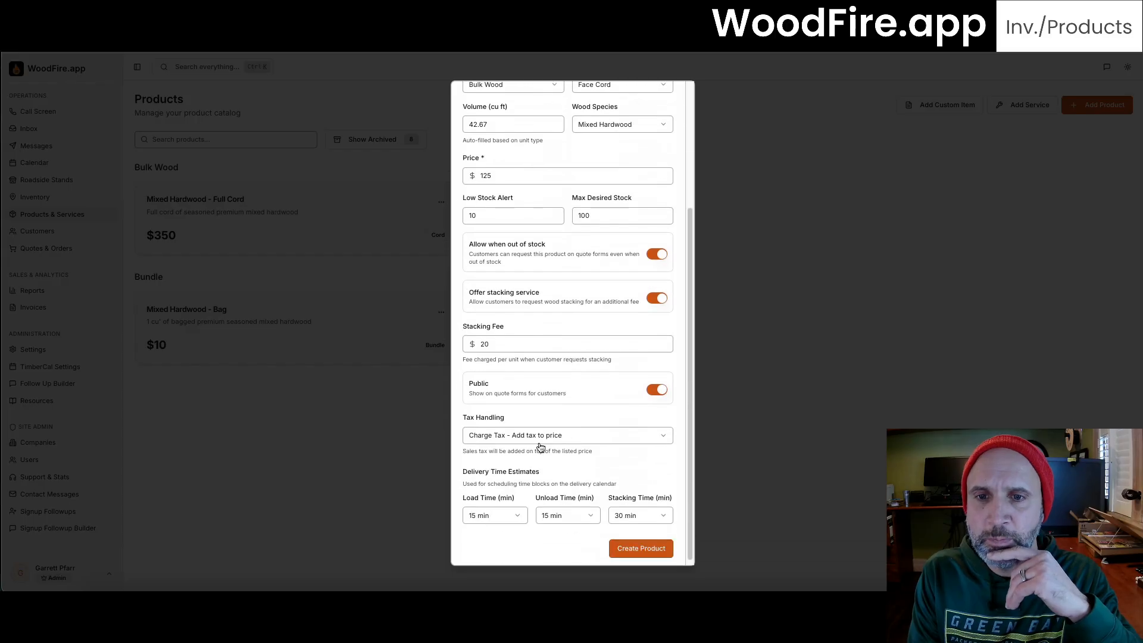
{"action": "left_click", "coordinate": [563, 435]}
{"action": "left_click", "coordinate": [563, 434]}
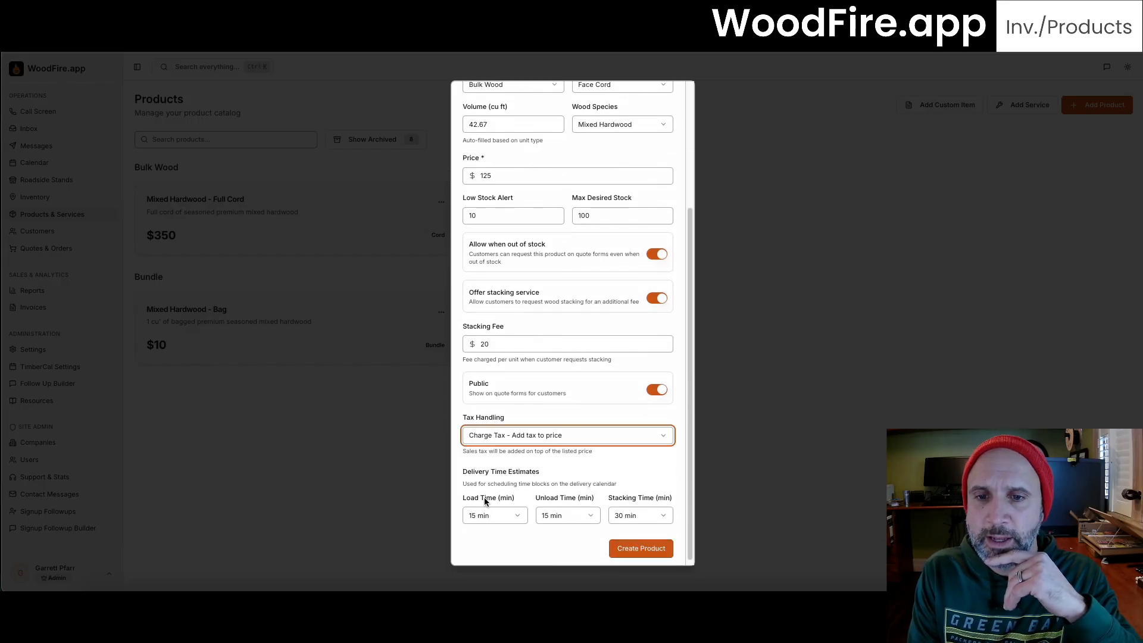
{"action": "left_click", "coordinate": [630, 516]}
{"action": "left_click", "coordinate": [648, 357]}
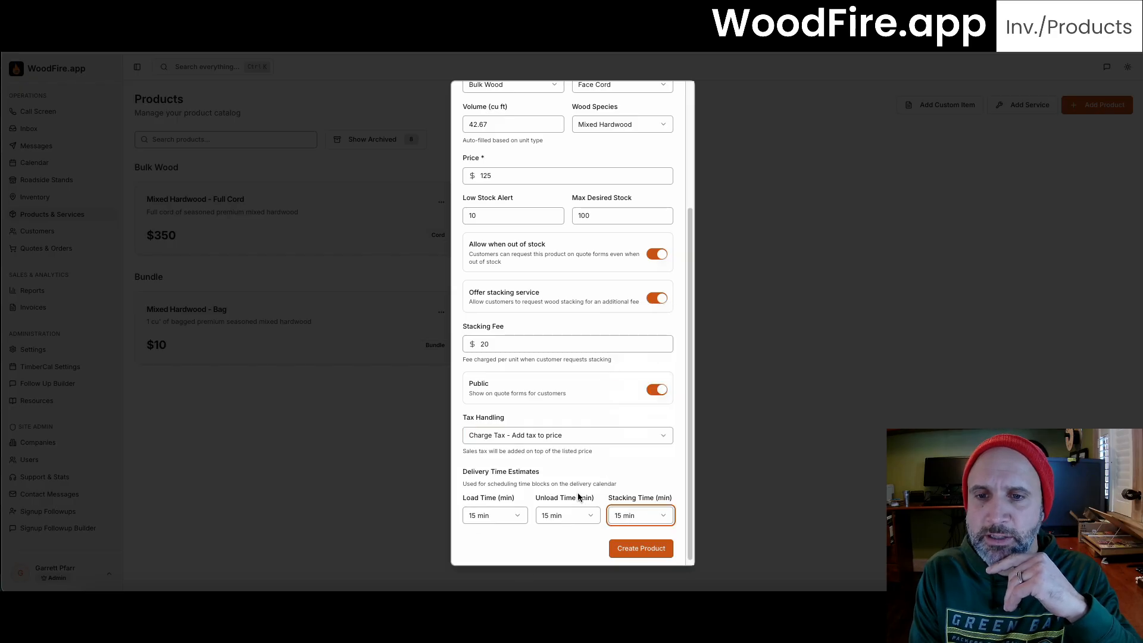
{"action": "left_click", "coordinate": [616, 546]}
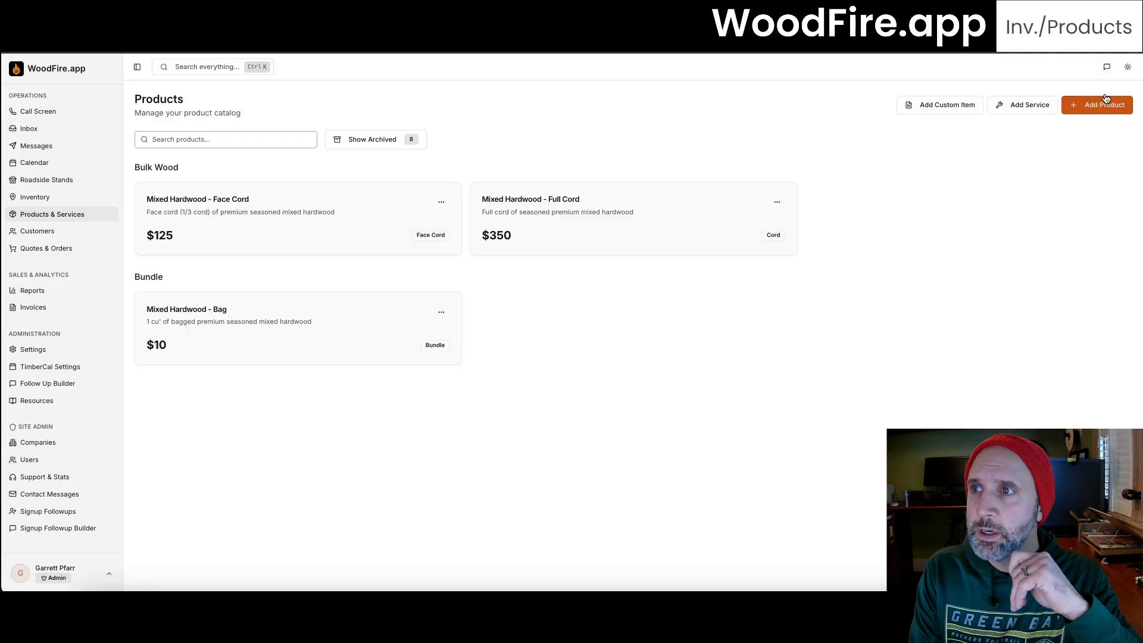
Step: Start another new product in the Accessory category and name it "Honey - 1qt jar"
{"action": "left_click", "coordinate": [1100, 106]}
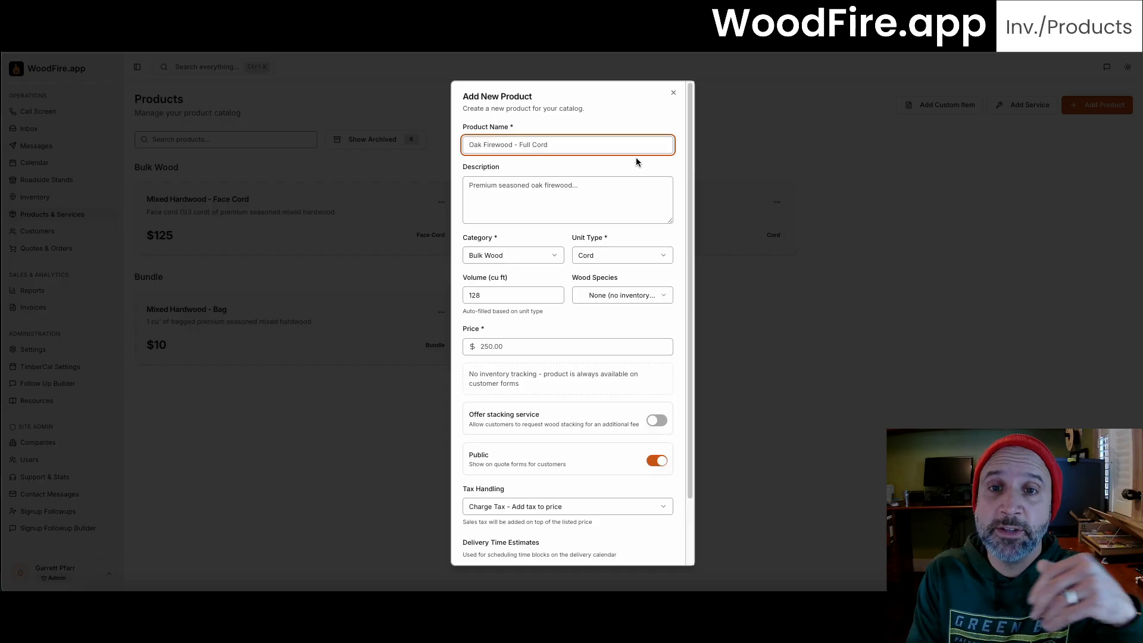
{"action": "left_click", "coordinate": [533, 256]}
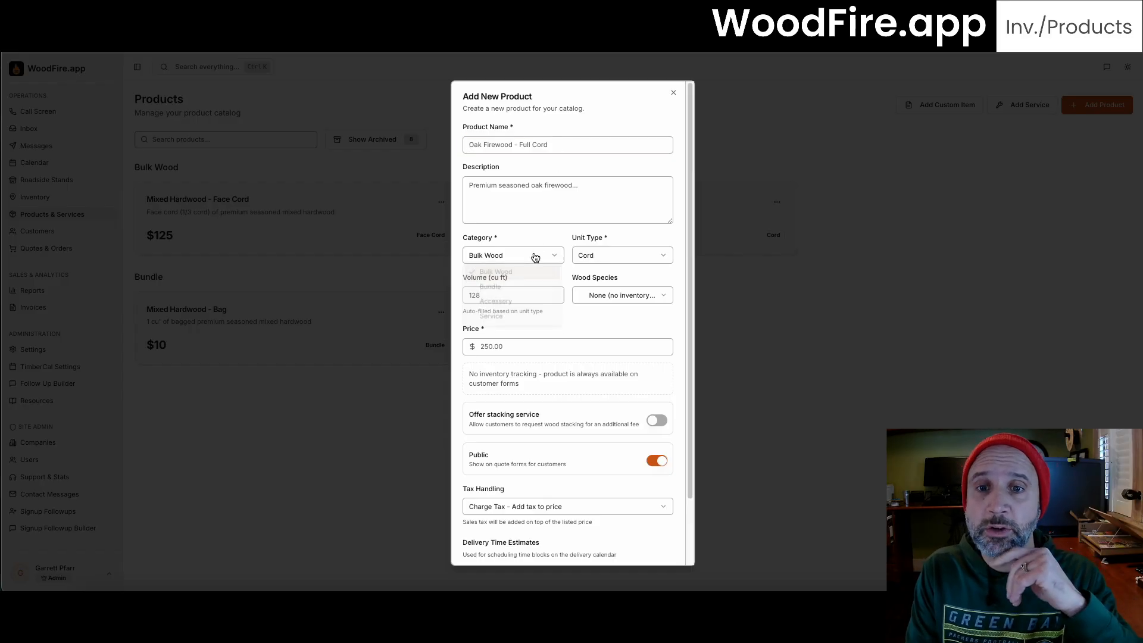
{"action": "left_click", "coordinate": [516, 307]}
{"action": "left_click", "coordinate": [530, 145]}
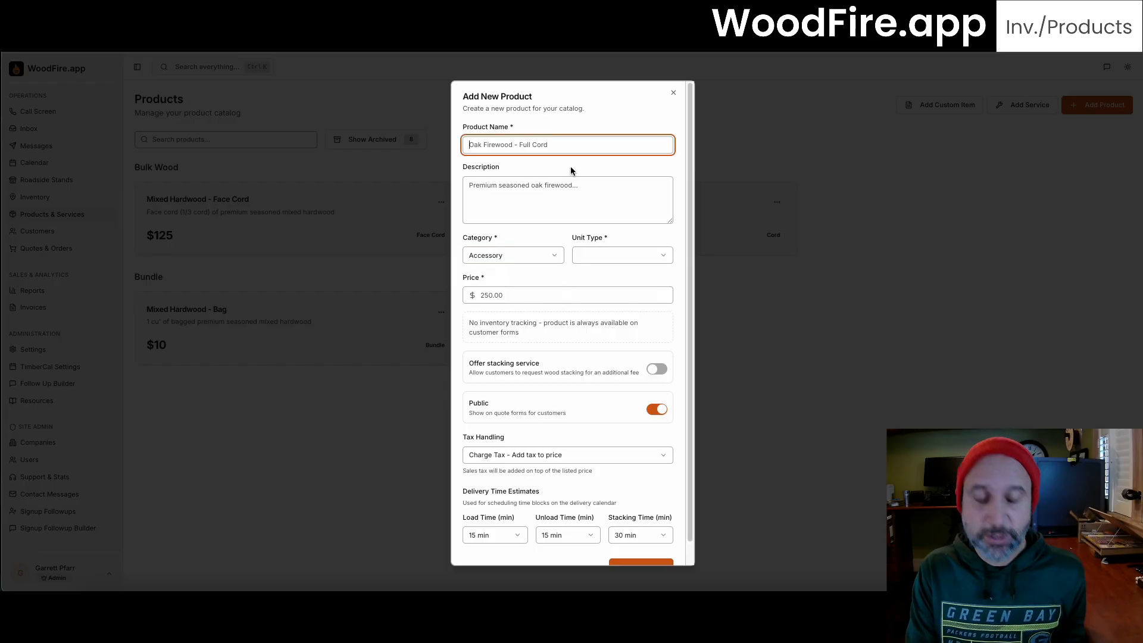
{"action": "type", "text": "Honey -"}
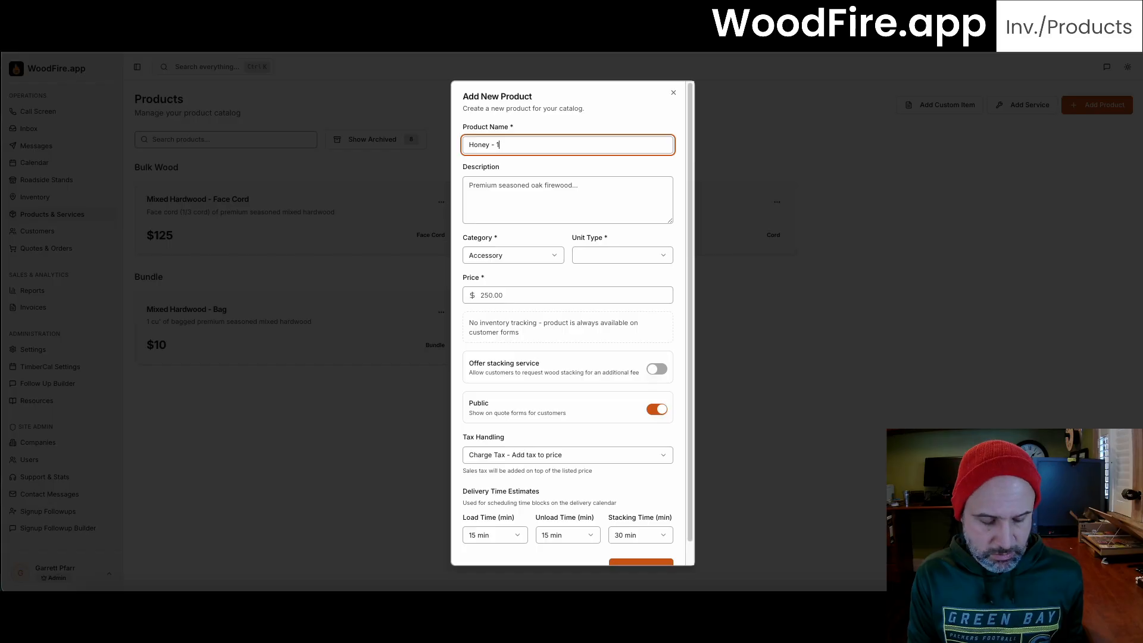
{"action": "type", "text": " 1qt jar"}
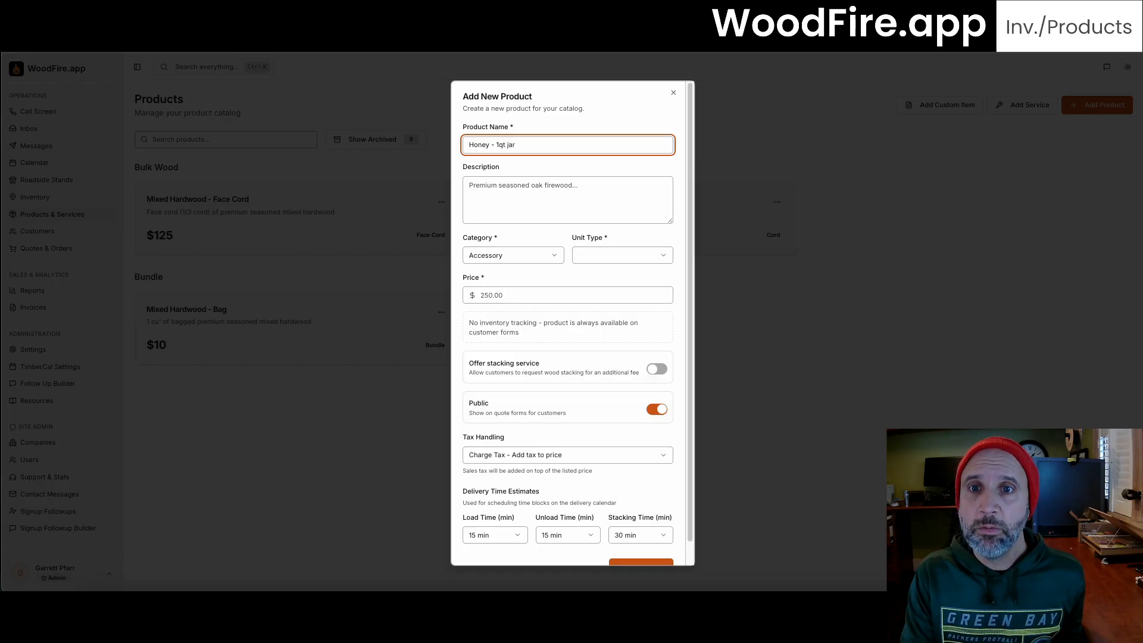
Step: Enter the honey product's description "Quart jar of local organic honey"
{"action": "left_click", "coordinate": [554, 210]}
{"action": "type", "text": "1"}
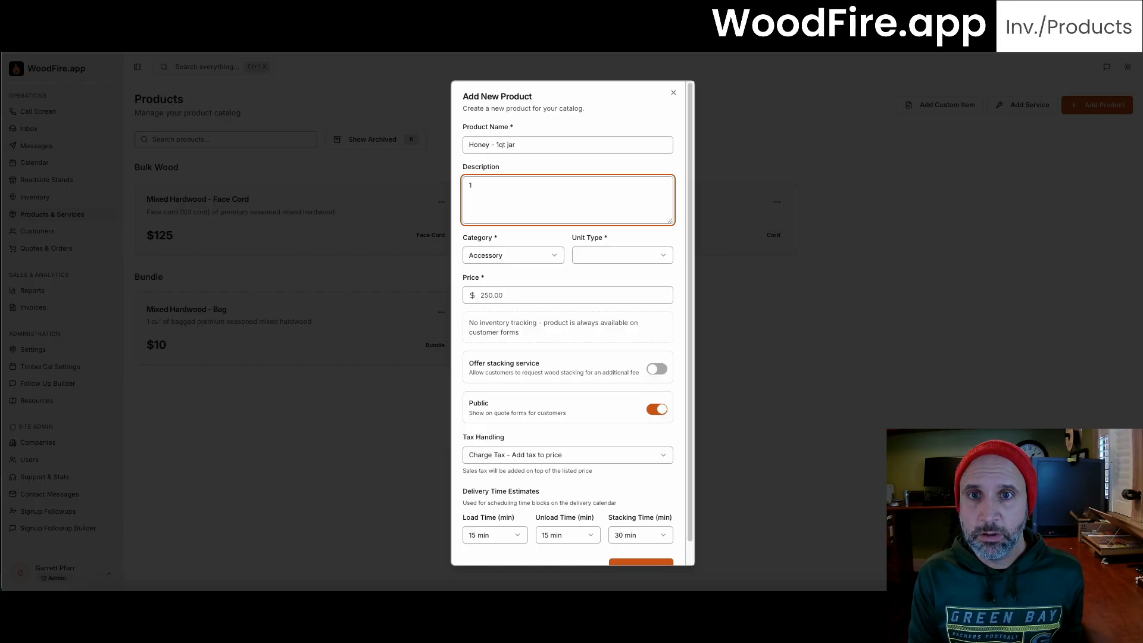
{"action": "key", "text": "BackSpace"}
{"action": "type", "text": "Quart"}
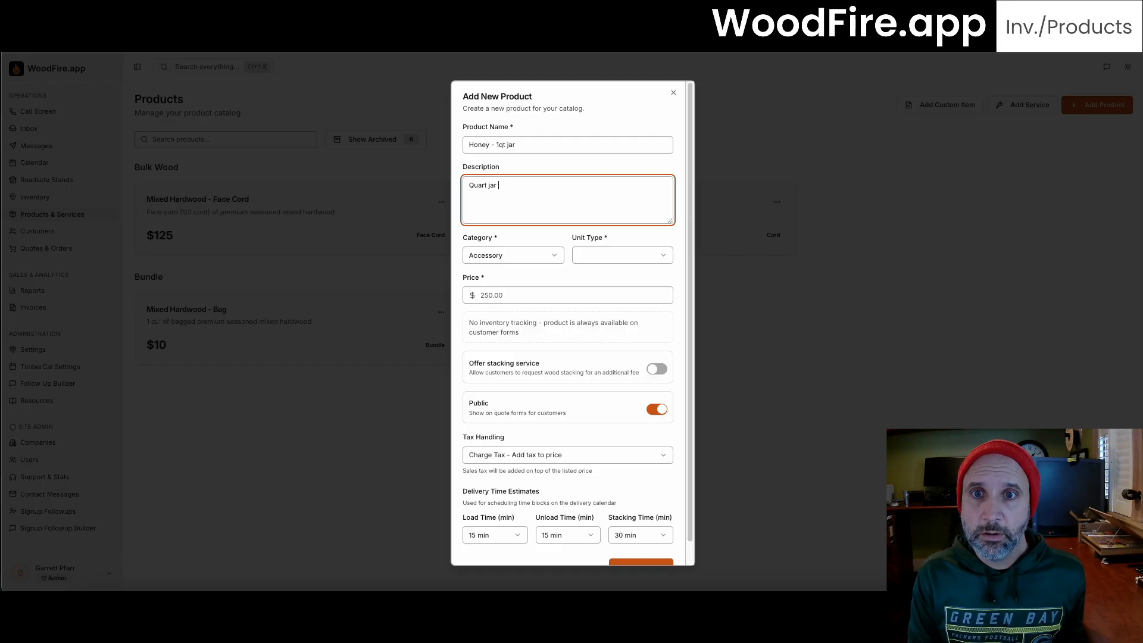
{"action": "type", "text": "jar of local"}
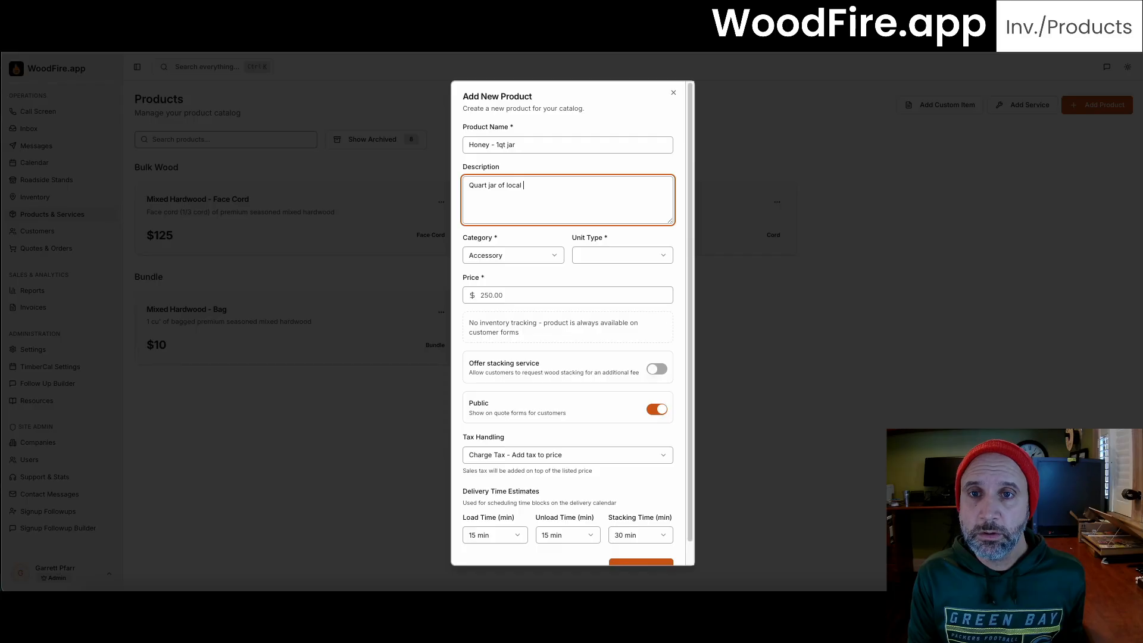
{"action": "type", "text": " organic "}
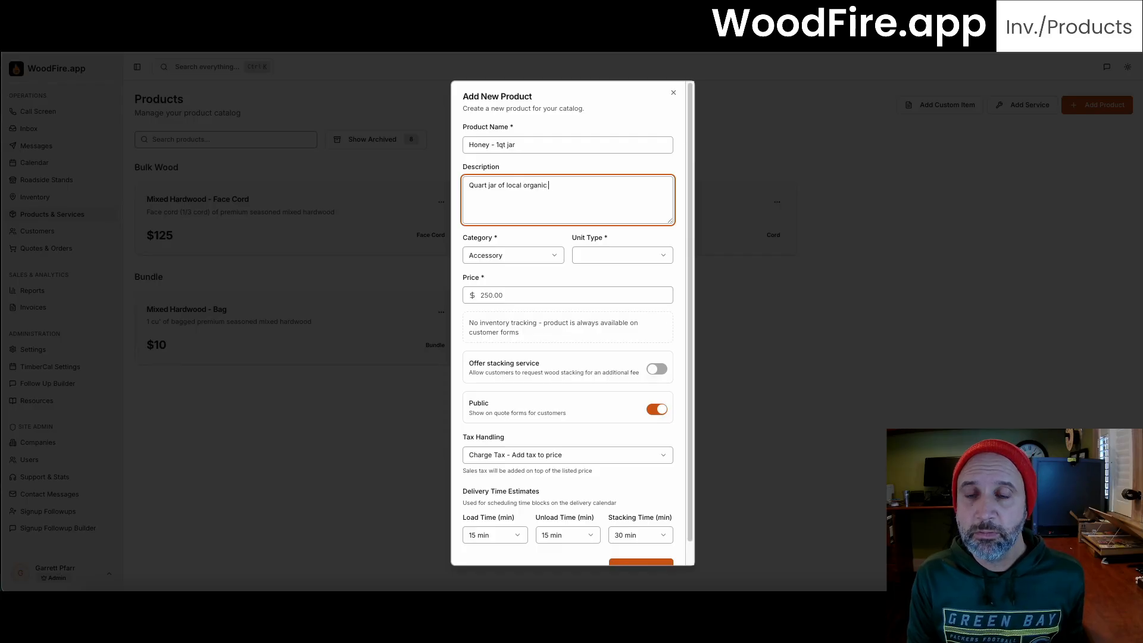
{"action": "type", "text": "honey"}
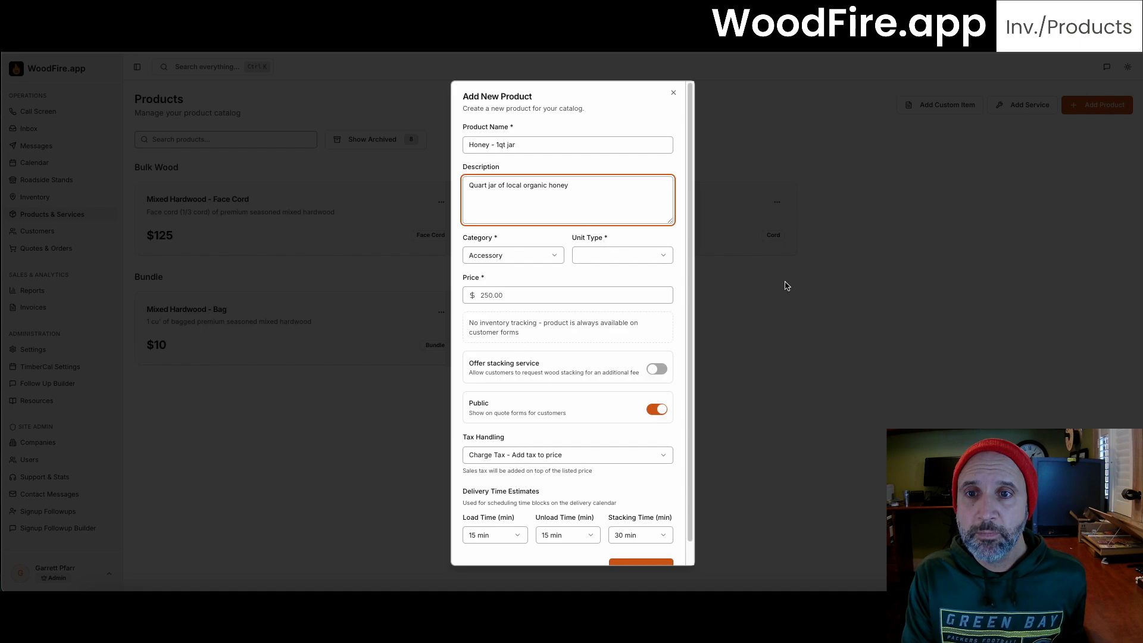
Step: Set the honey product's unit type to Each and its price to $10
{"action": "left_click", "coordinate": [632, 257]}
{"action": "left_click", "coordinate": [638, 276]}
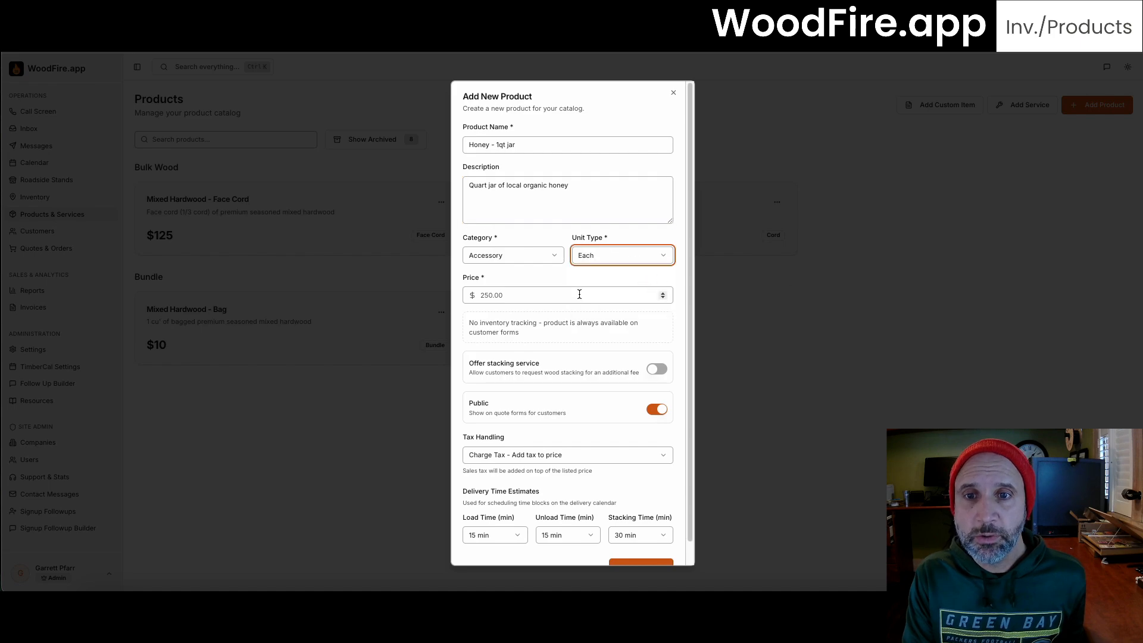
{"action": "left_click", "coordinate": [579, 294]}
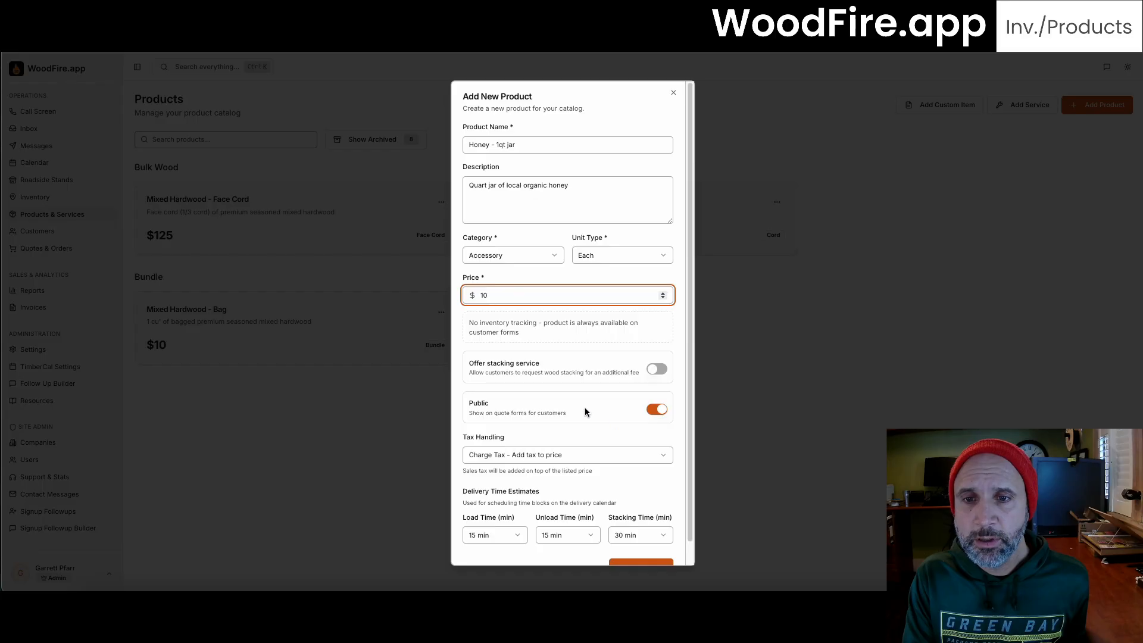
Step: Change the honey product's tax handling to "Tax Included - Price includes tax"
{"action": "scroll", "coordinate": [551, 429], "scroll_direction": "down", "scroll_amount": 1}
{"action": "left_click", "coordinate": [559, 437]}
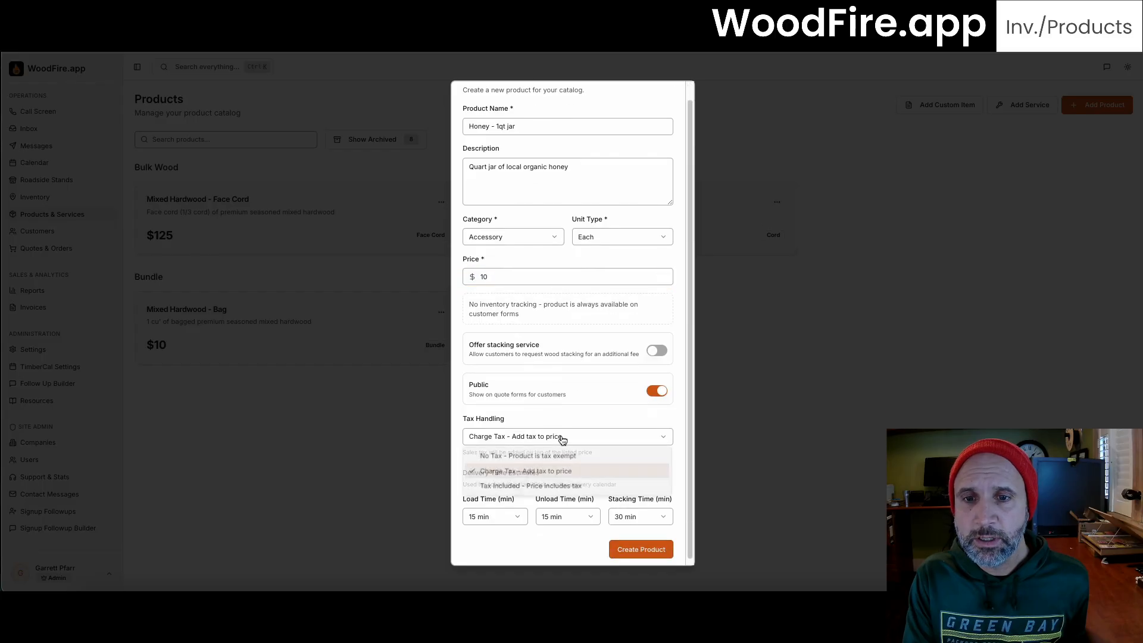
{"action": "left_click", "coordinate": [550, 485]}
{"action": "scroll", "coordinate": [520, 411], "scroll_direction": "down", "scroll_amount": 1}
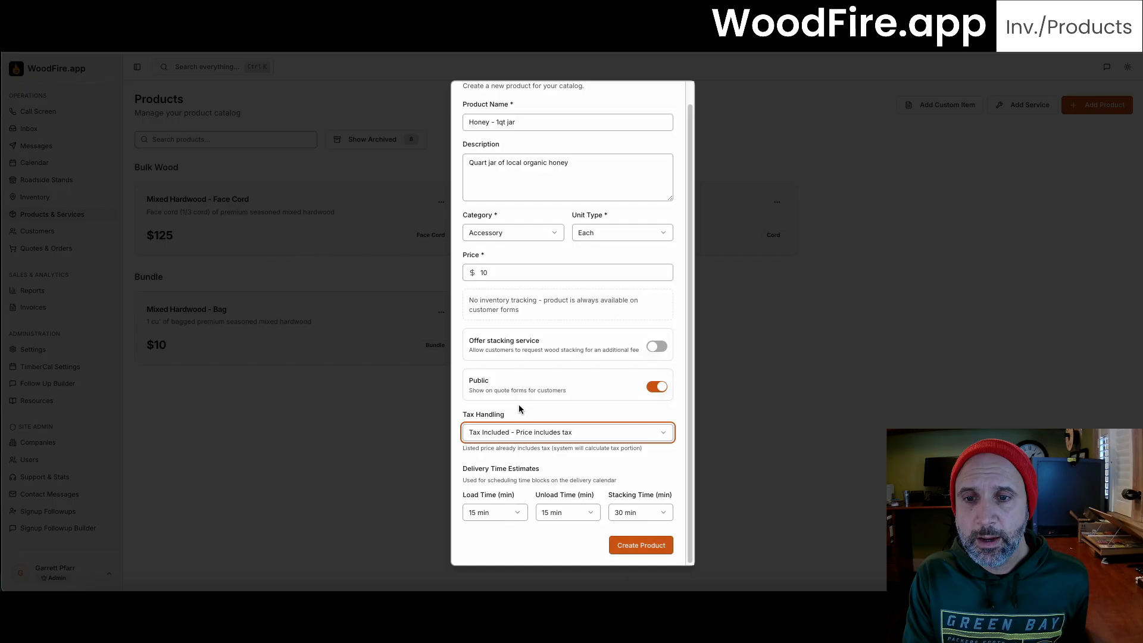
Step: Set the load, unload and stacking times to 0 min each, and create the honey product
{"action": "left_click", "coordinate": [509, 511]}
{"action": "left_click", "coordinate": [511, 338]}
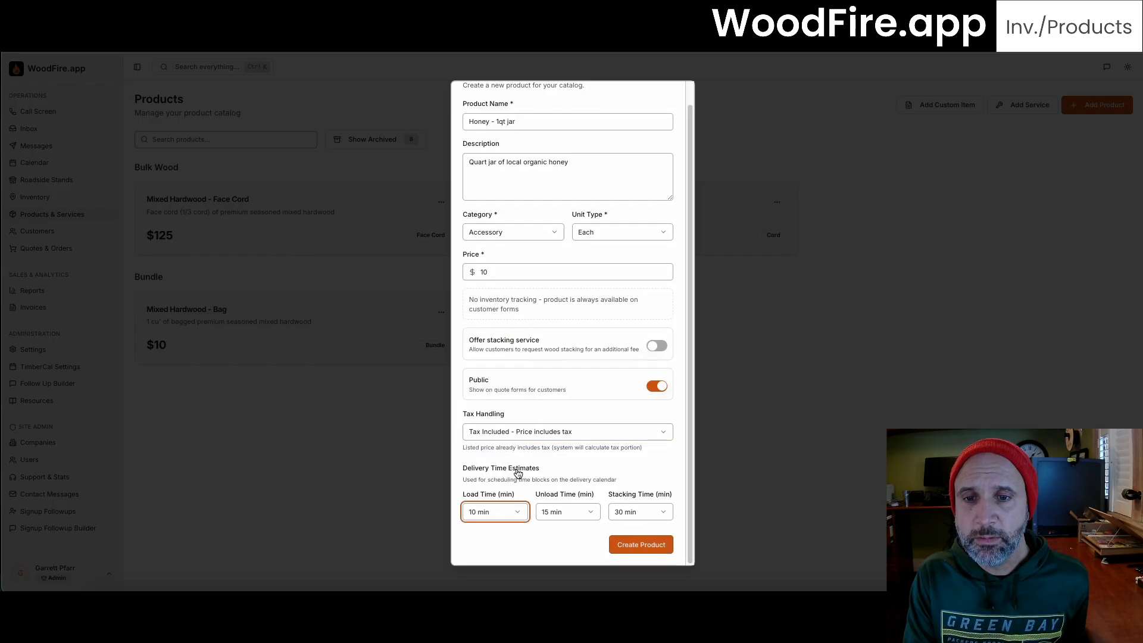
{"action": "left_click", "coordinate": [517, 510]}
{"action": "left_click", "coordinate": [515, 309]}
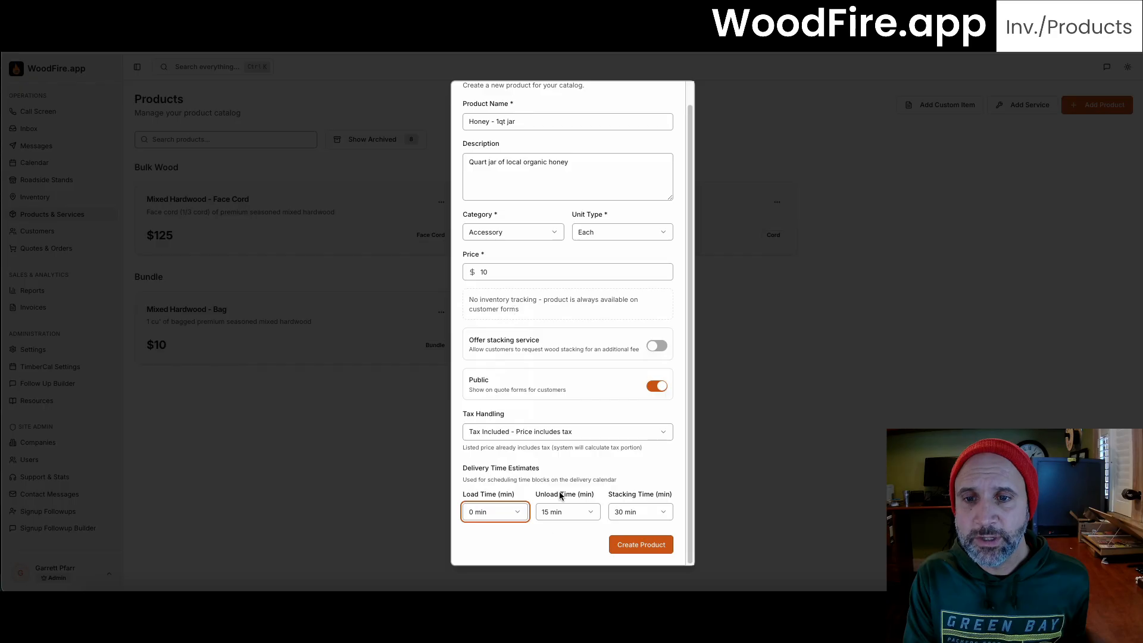
{"action": "left_click", "coordinate": [559, 512]}
{"action": "left_click", "coordinate": [570, 309]}
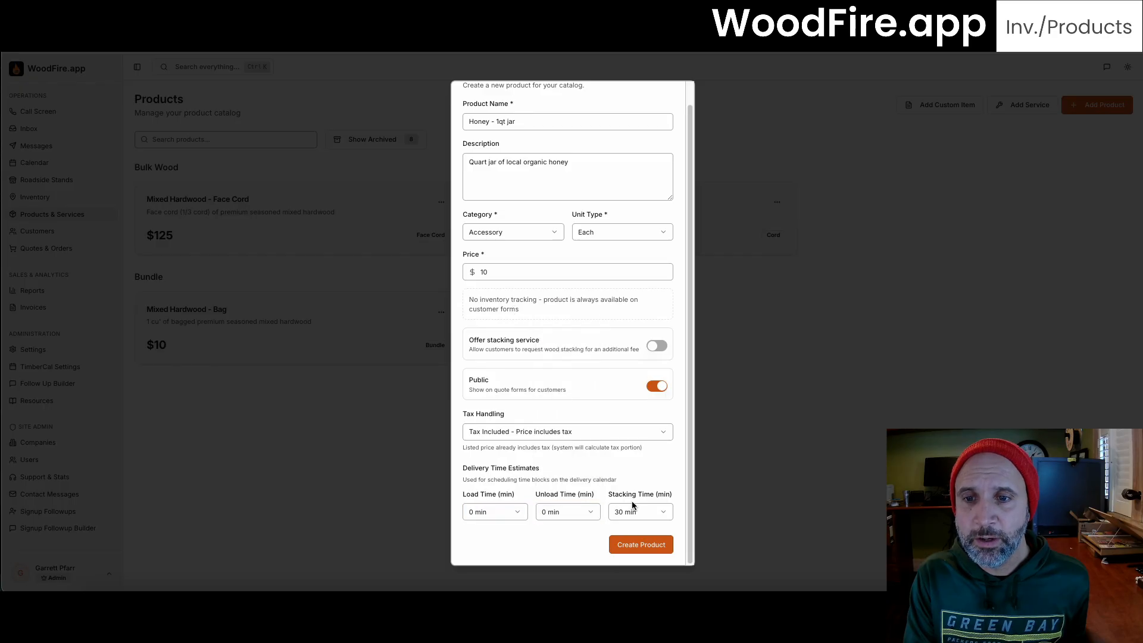
{"action": "left_click", "coordinate": [632, 511]}
{"action": "left_click", "coordinate": [652, 302]}
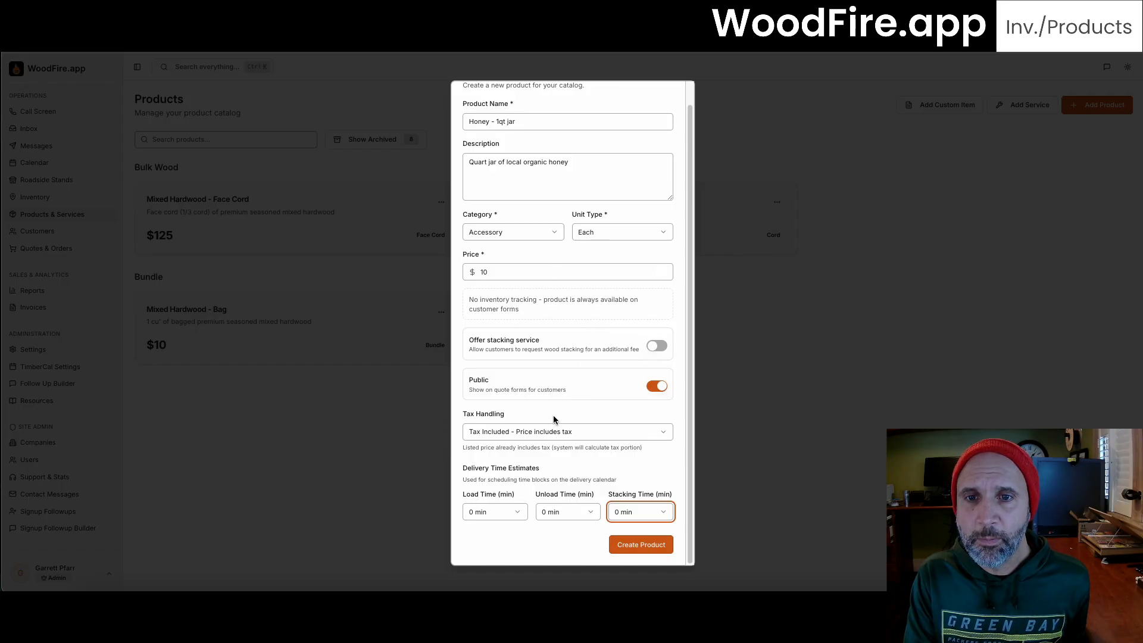
{"action": "left_click", "coordinate": [622, 546]}
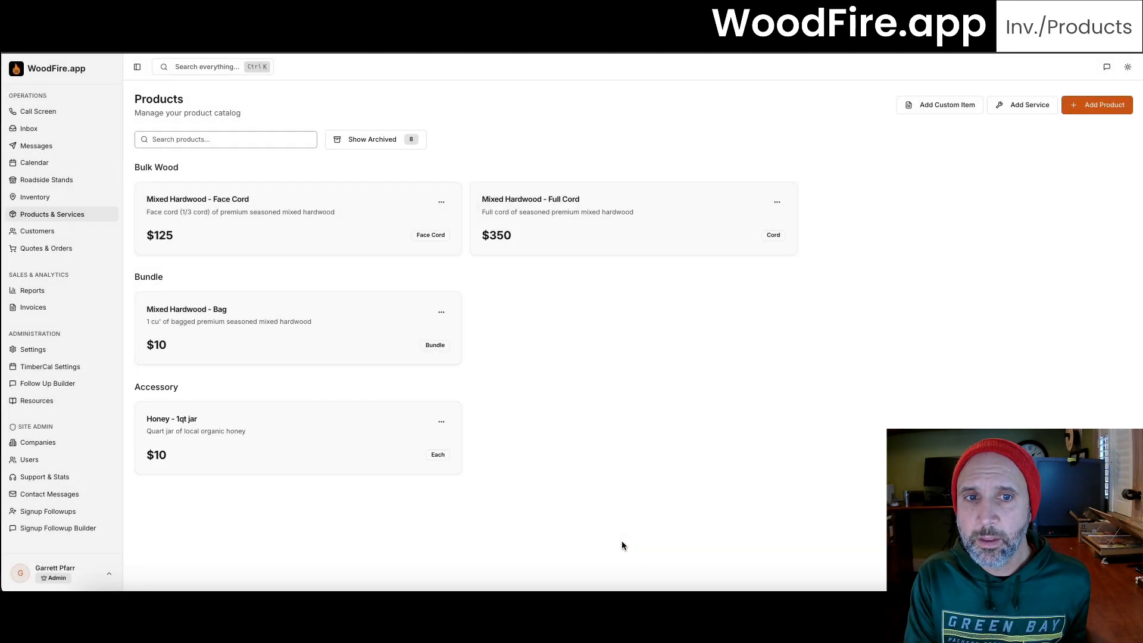
Step: Start a new labor service and name it "Cut, Split, Stack Customer Wood"
{"action": "left_click", "coordinate": [1024, 105]}
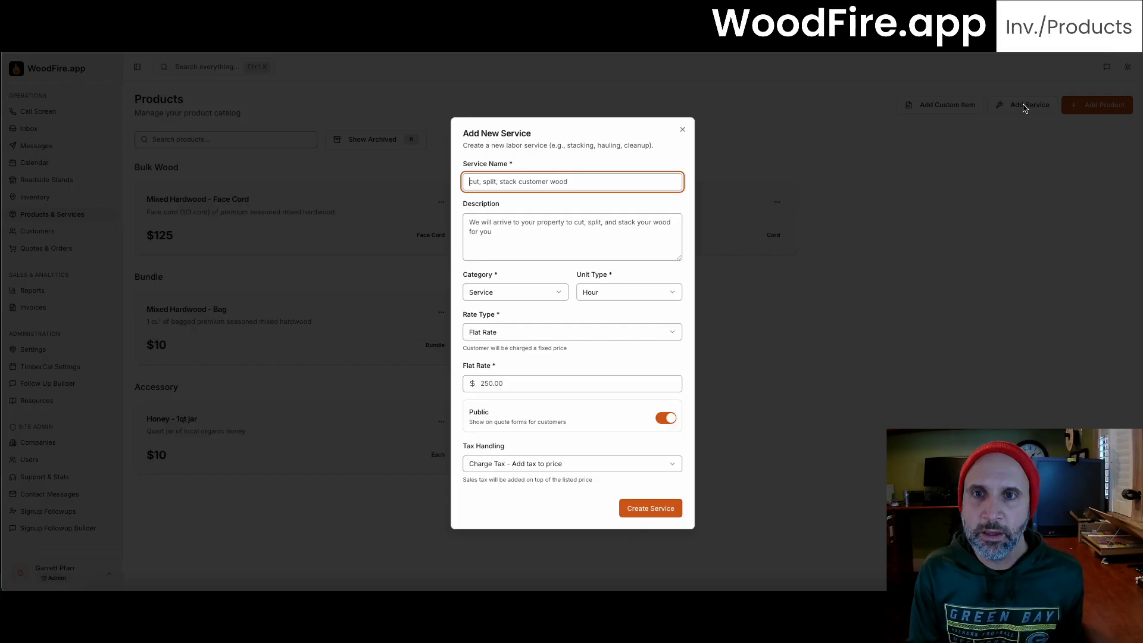
{"action": "type", "text": "c"}
{"action": "key", "text": "BackSpace"}
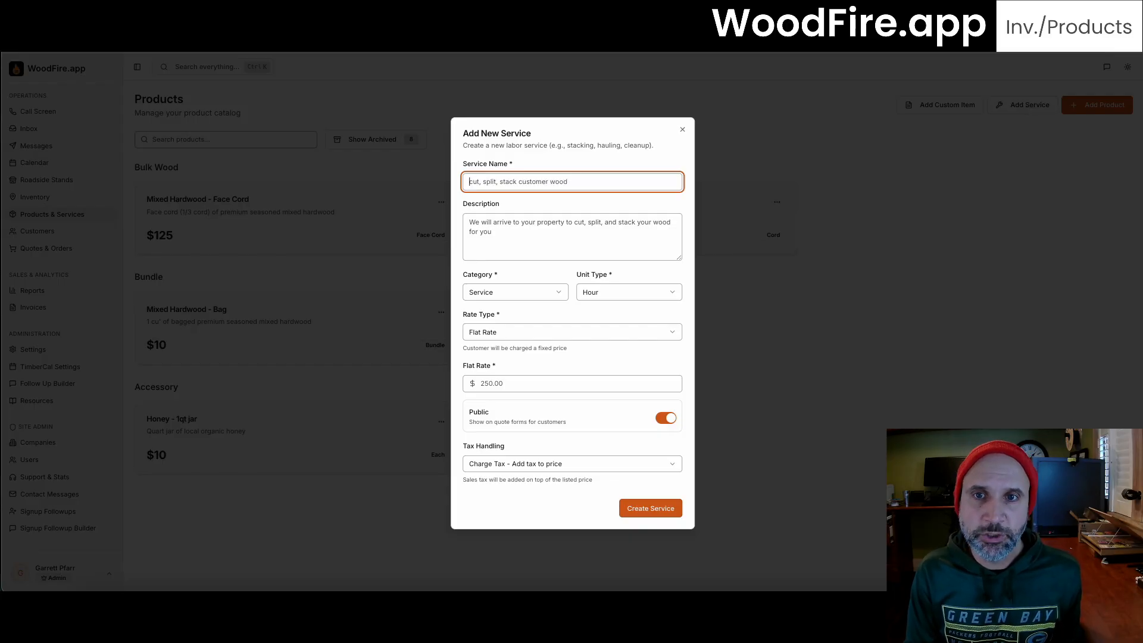
{"action": "type", "text": "Cu"}
{"action": "key", "text": "BackSpace"}
{"action": "key", "text": "BackSpace"}
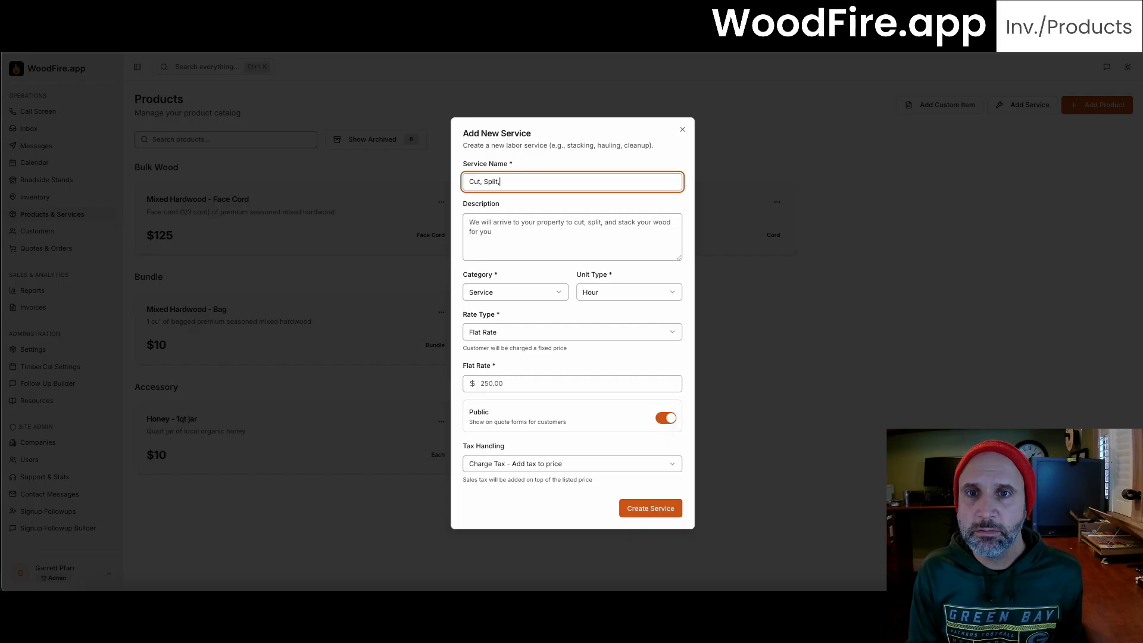
{"action": "type", "text": "t, Split, Stack cus"}
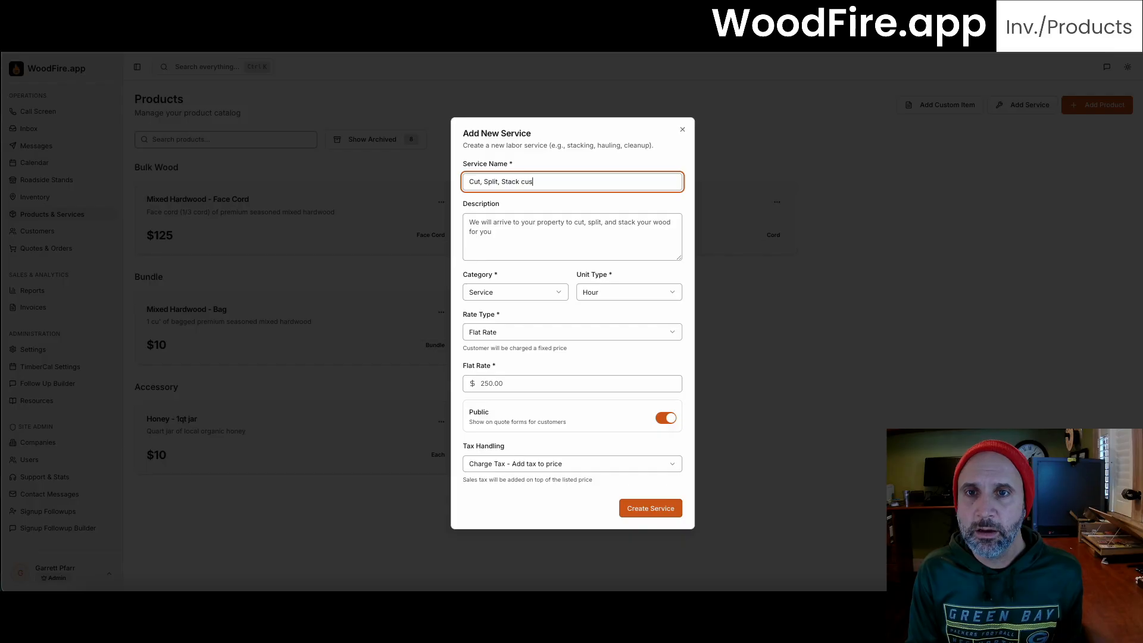
{"action": "type", "text": "tomer"}
{"action": "key", "text": "BackSpace"}
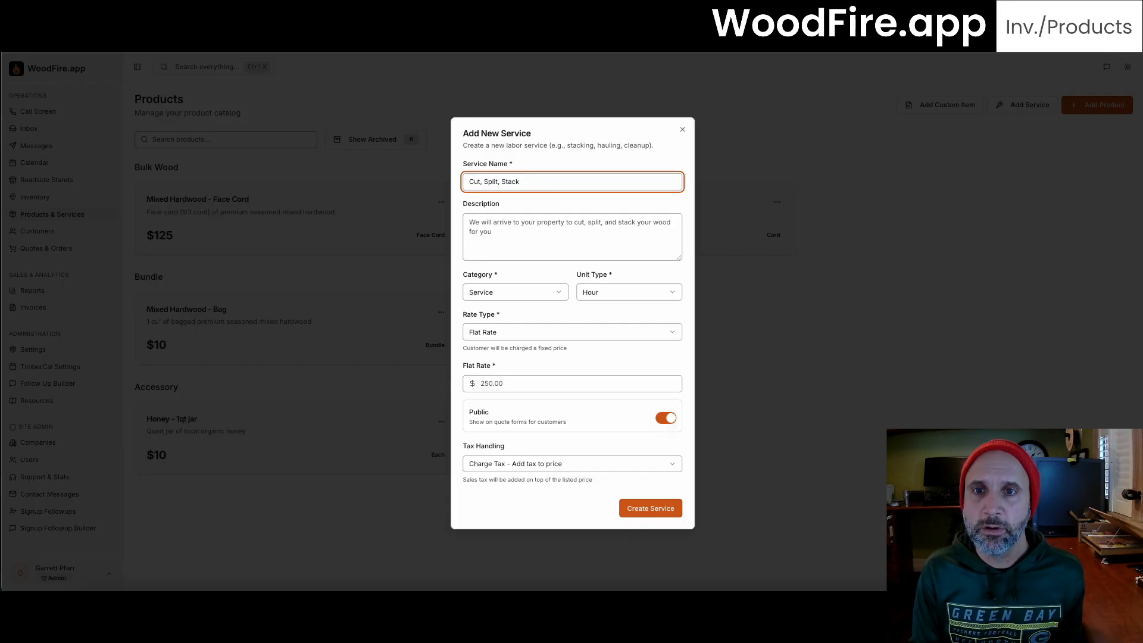
{"action": "type", "text": "stomer Wood"}
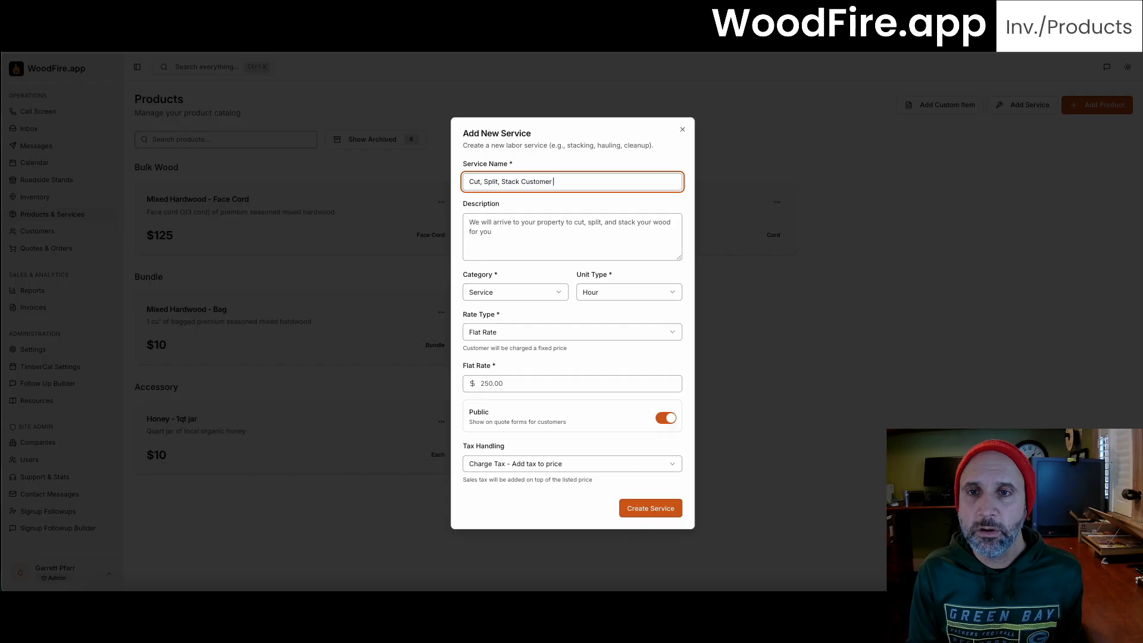
Step: Enter the service's description "We will arrive to your property to cut, split, and stack your wood for you."
{"action": "left_click", "coordinate": [508, 233]}
{"action": "type", "text": "We will"}
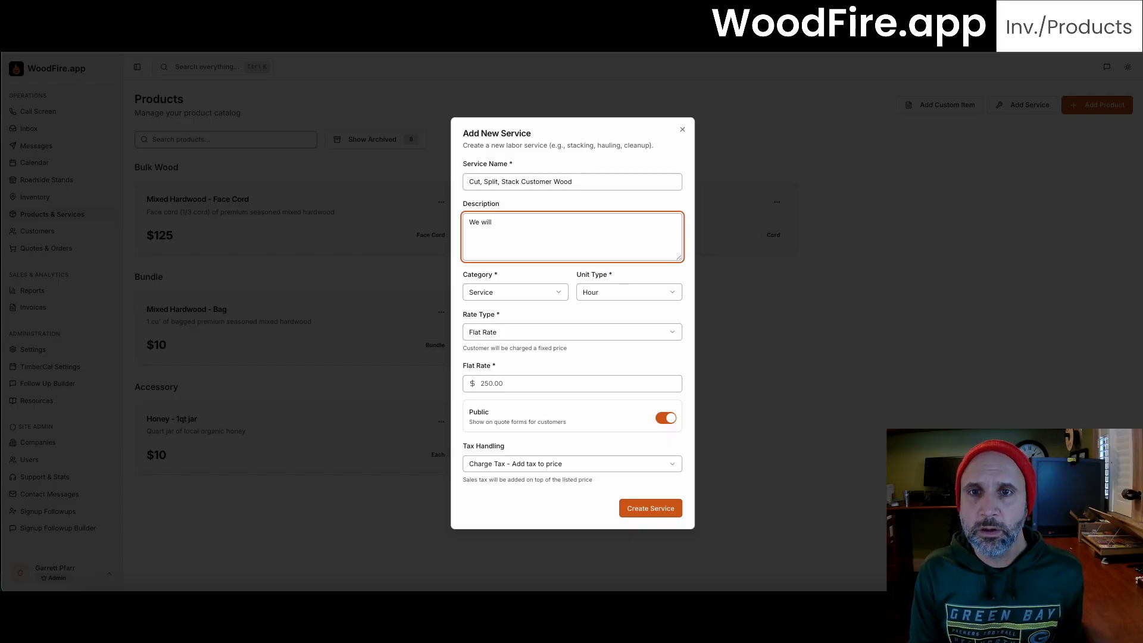
{"action": "type", "text": " arrive to yo"}
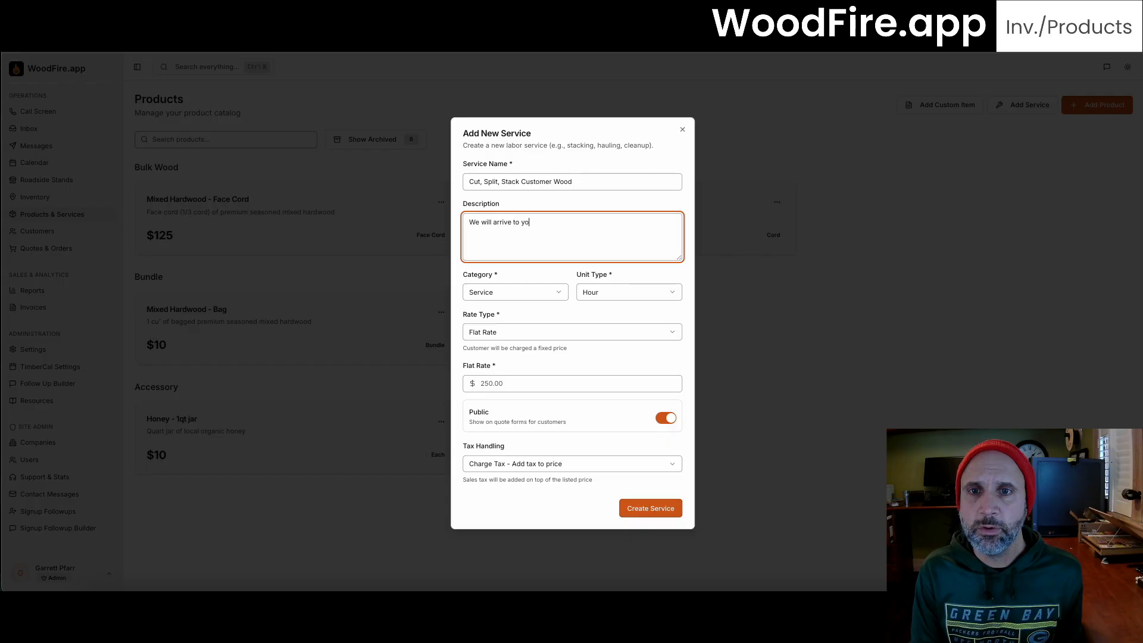
{"action": "type", "text": "ur property"}
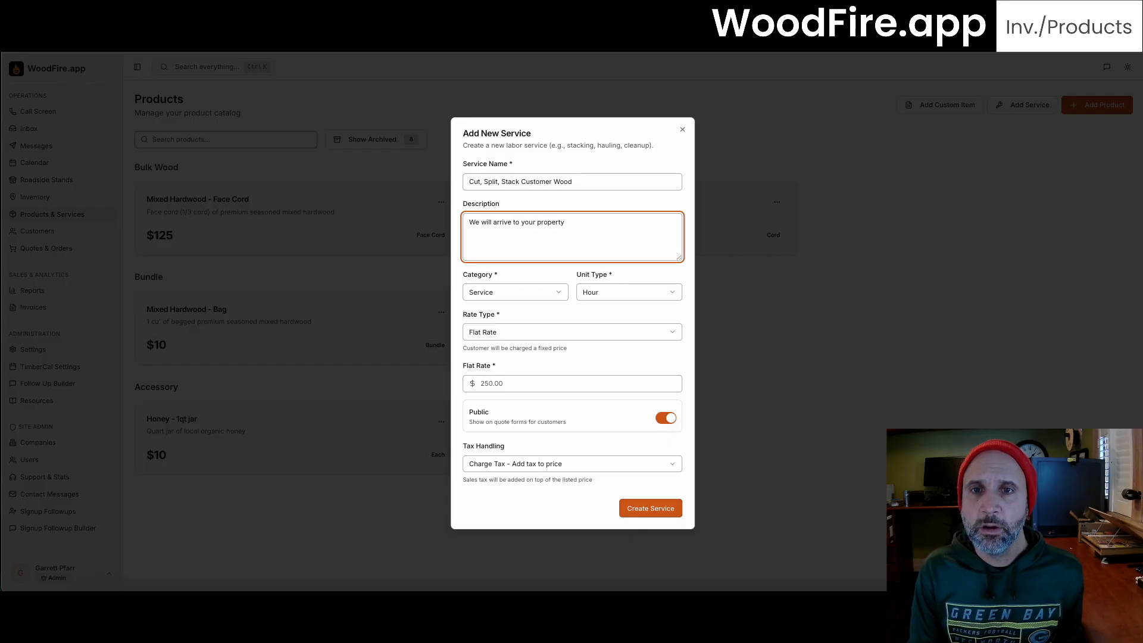
{"action": "type", "text": " to cut,"}
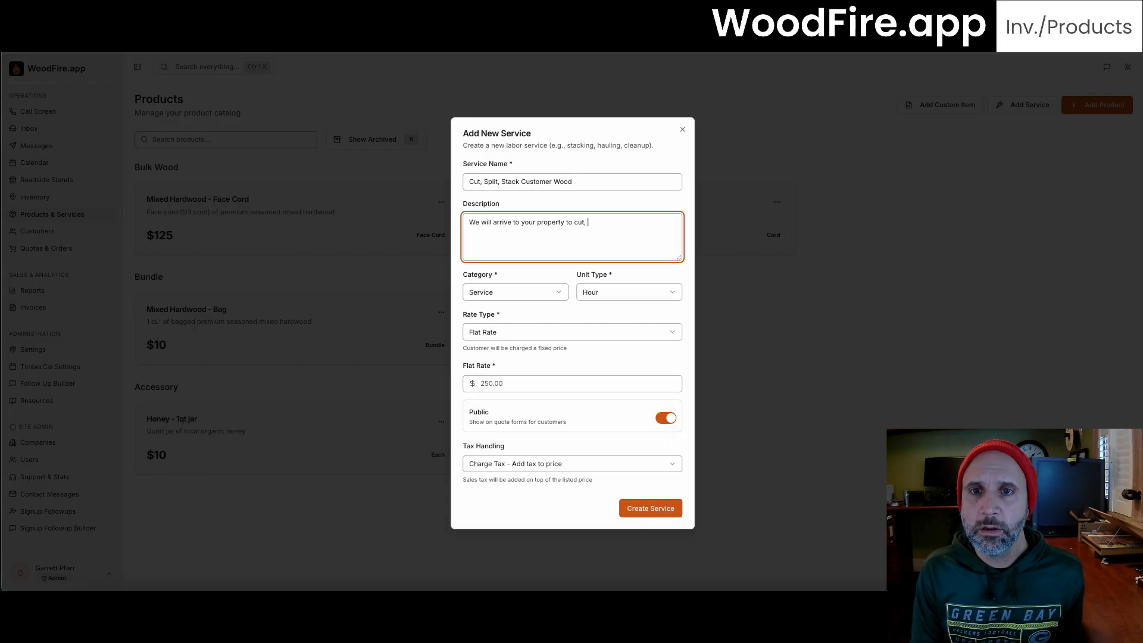
{"action": "type", "text": " split, "}
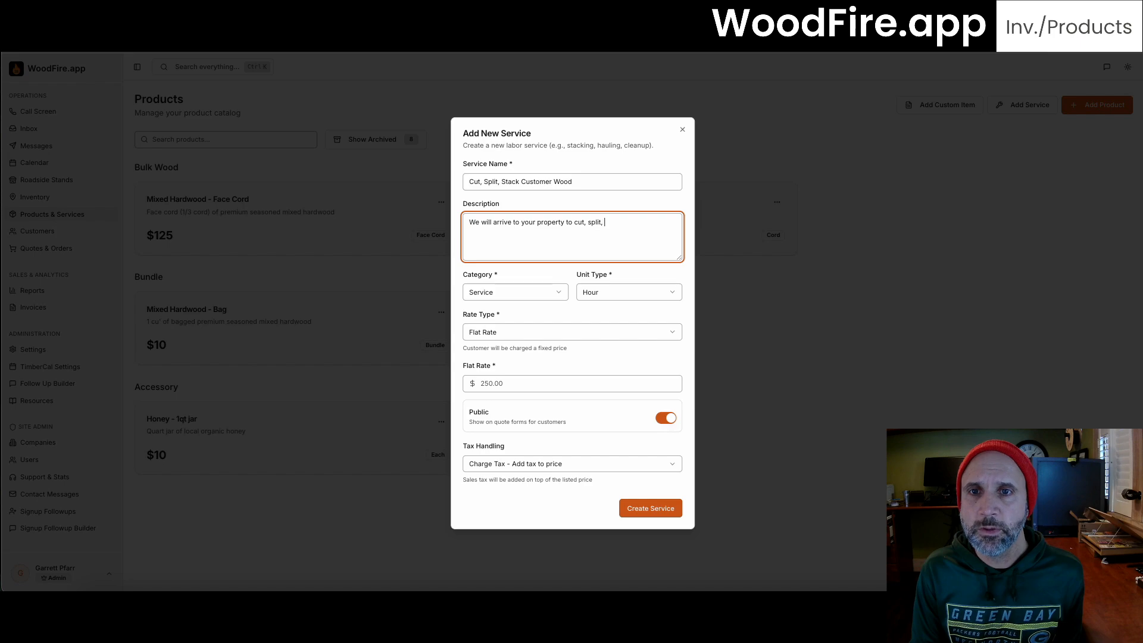
{"action": "type", "text": "and stack yo"}
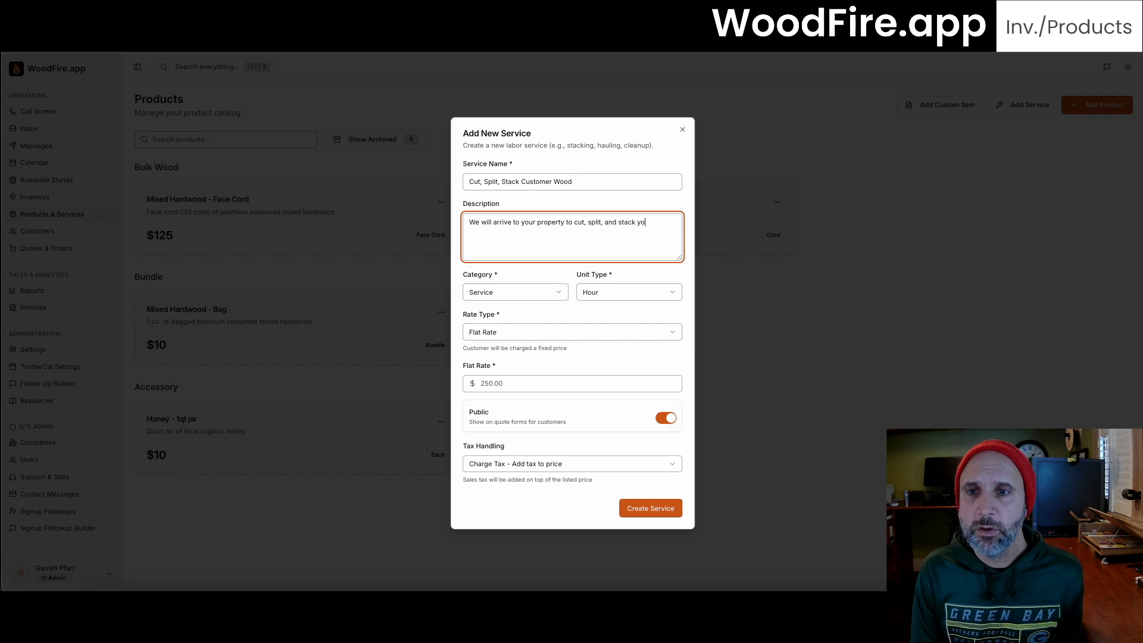
{"action": "type", "text": "ur wood for you."}
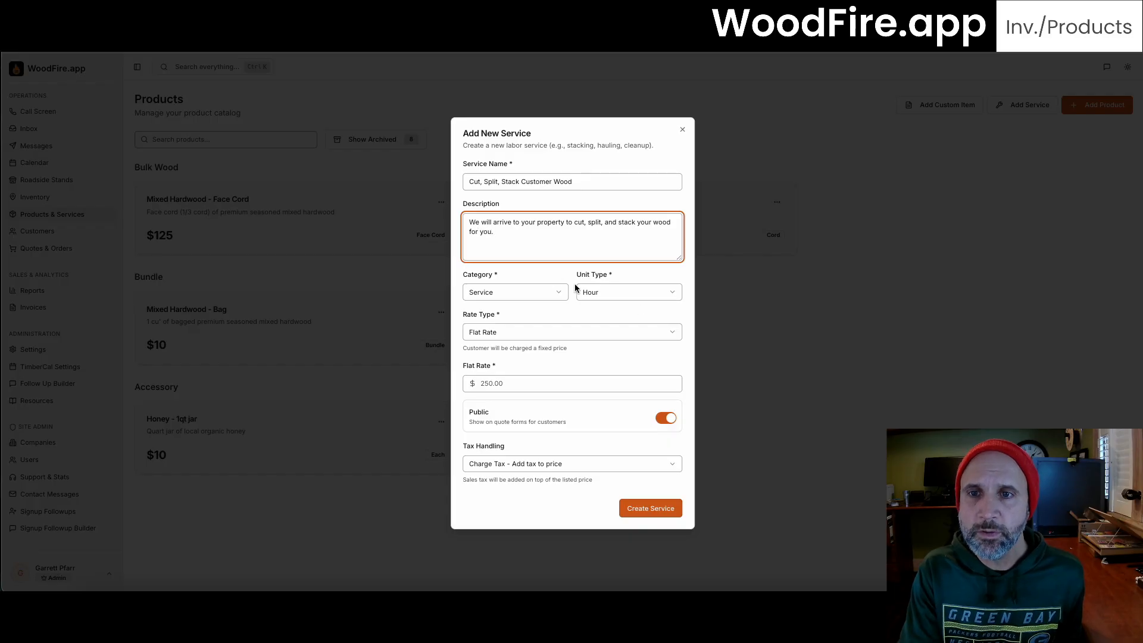
Step: Change the service's rate type to Hourly Rate, set the hourly rate to $100, and create the service
{"action": "left_click", "coordinate": [636, 294]}
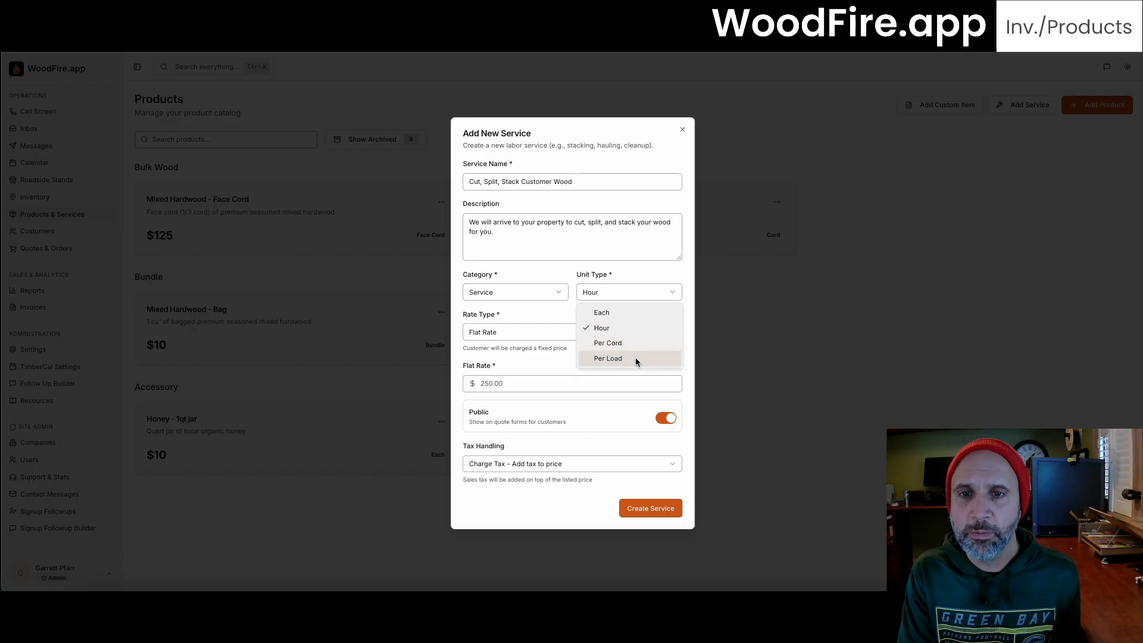
{"action": "left_click", "coordinate": [513, 310]}
{"action": "left_click", "coordinate": [522, 331]}
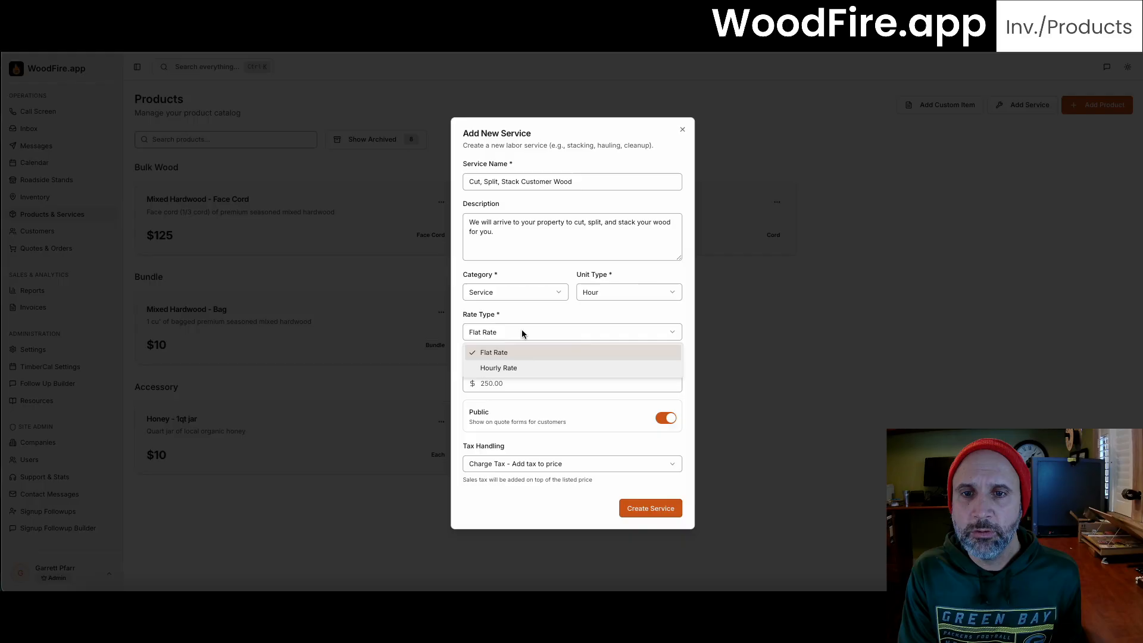
{"action": "left_click", "coordinate": [521, 368]}
{"action": "left_click", "coordinate": [511, 375]}
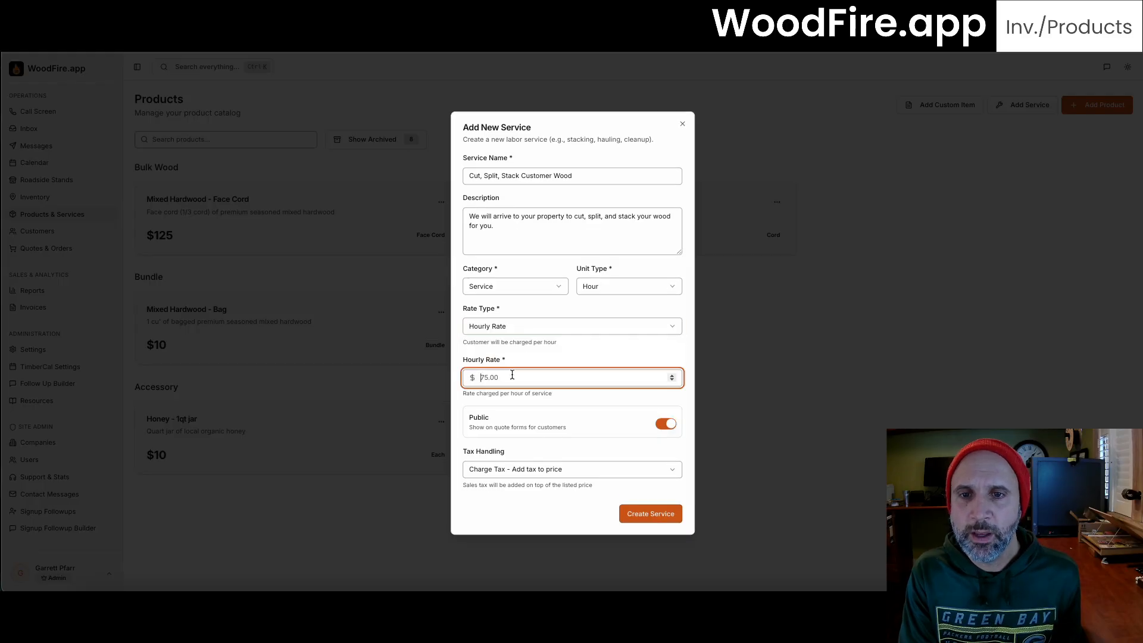
{"action": "type", "text": "100"}
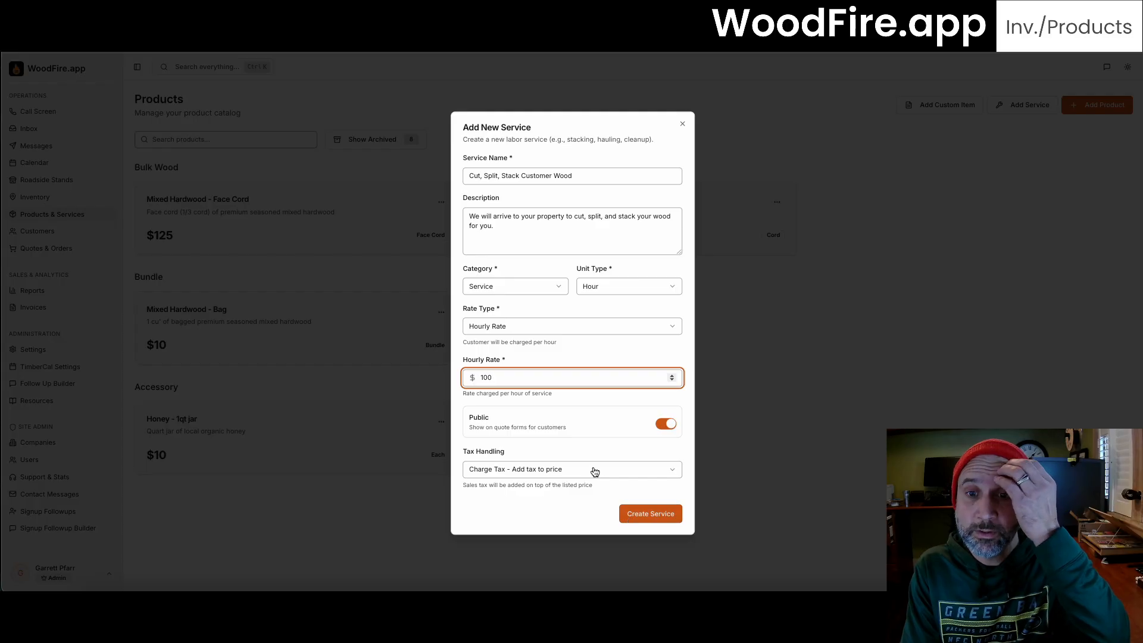
{"action": "left_click", "coordinate": [628, 512]}
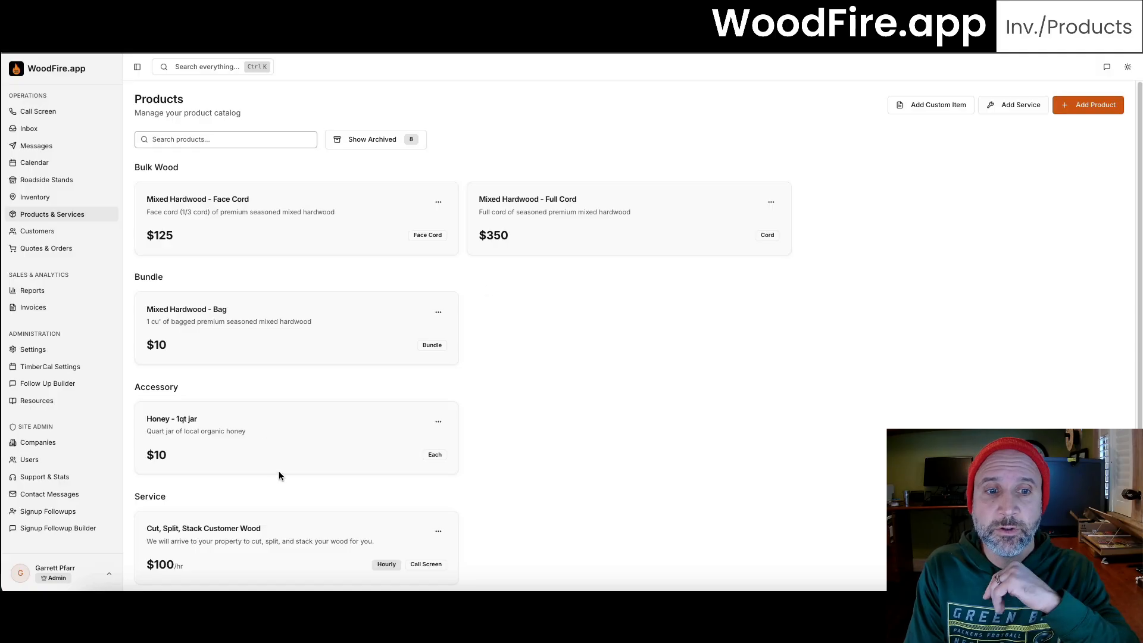
Step: Examine the unit type options offered for a new custom item, and close the form without creating one
{"action": "scroll", "coordinate": [287, 482], "scroll_direction": "down", "scroll_amount": 1}
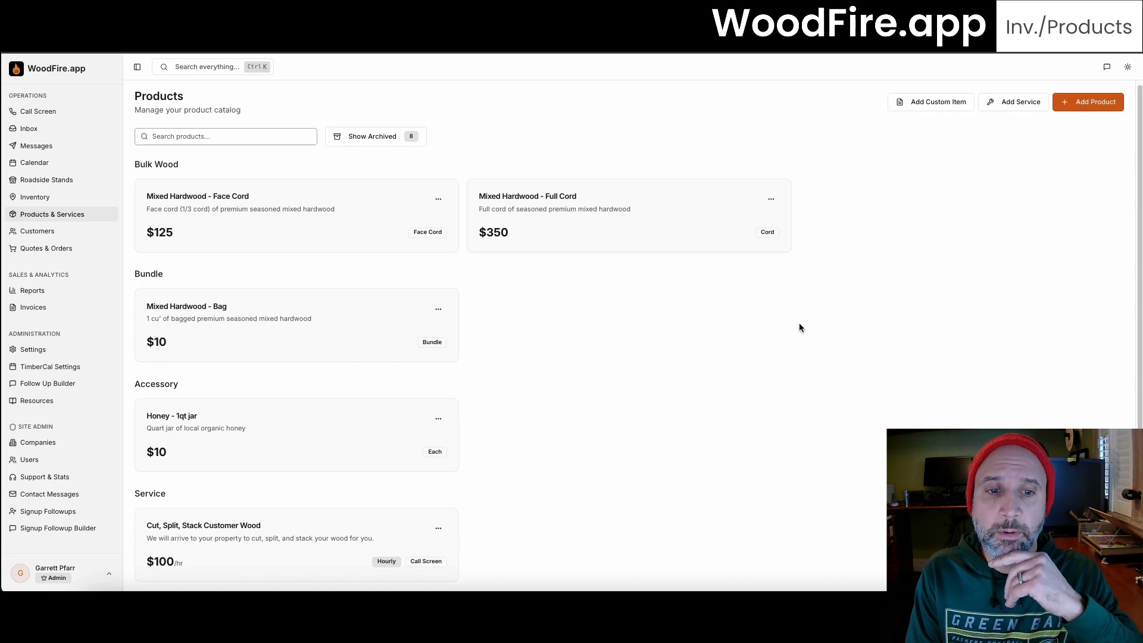
{"action": "left_click", "coordinate": [929, 113]}
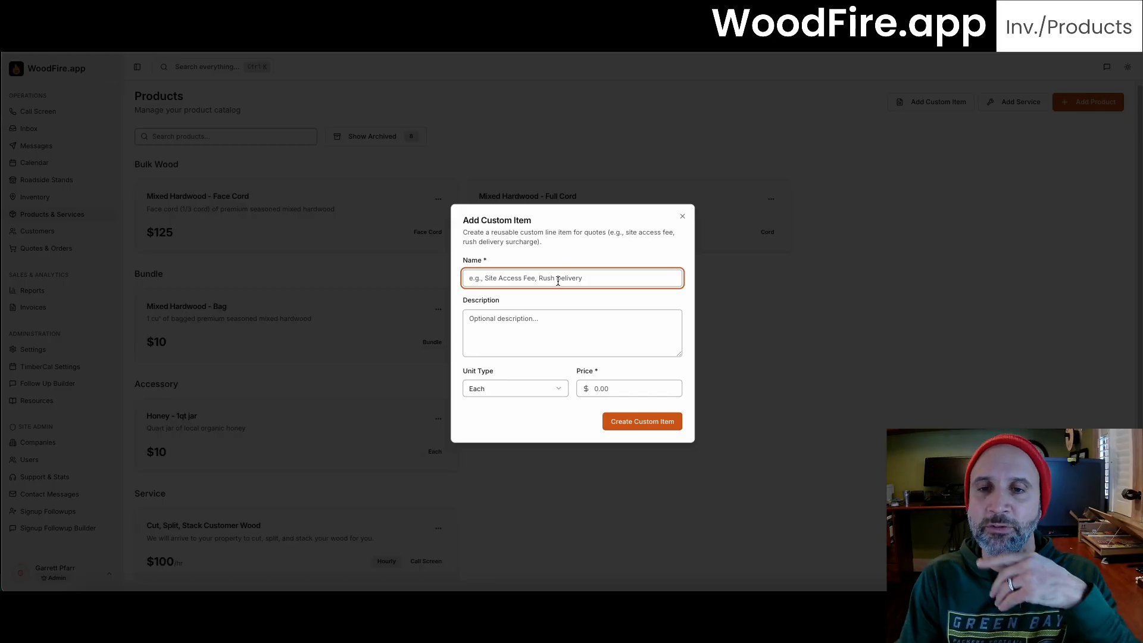
{"action": "left_click", "coordinate": [541, 390]}
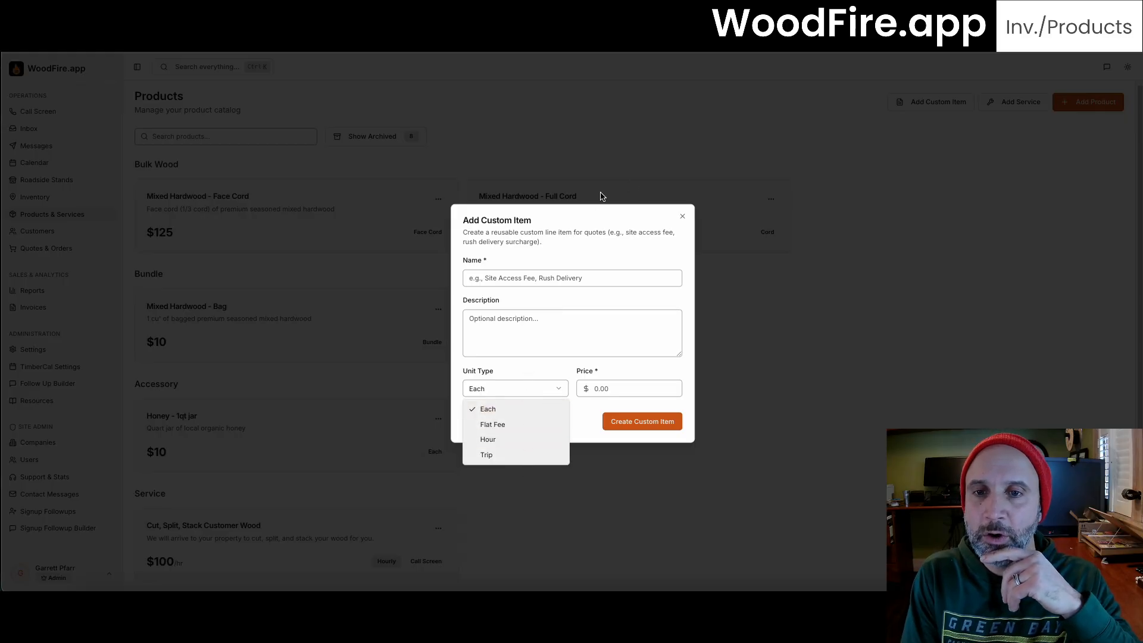
{"action": "left_click", "coordinate": [590, 405]}
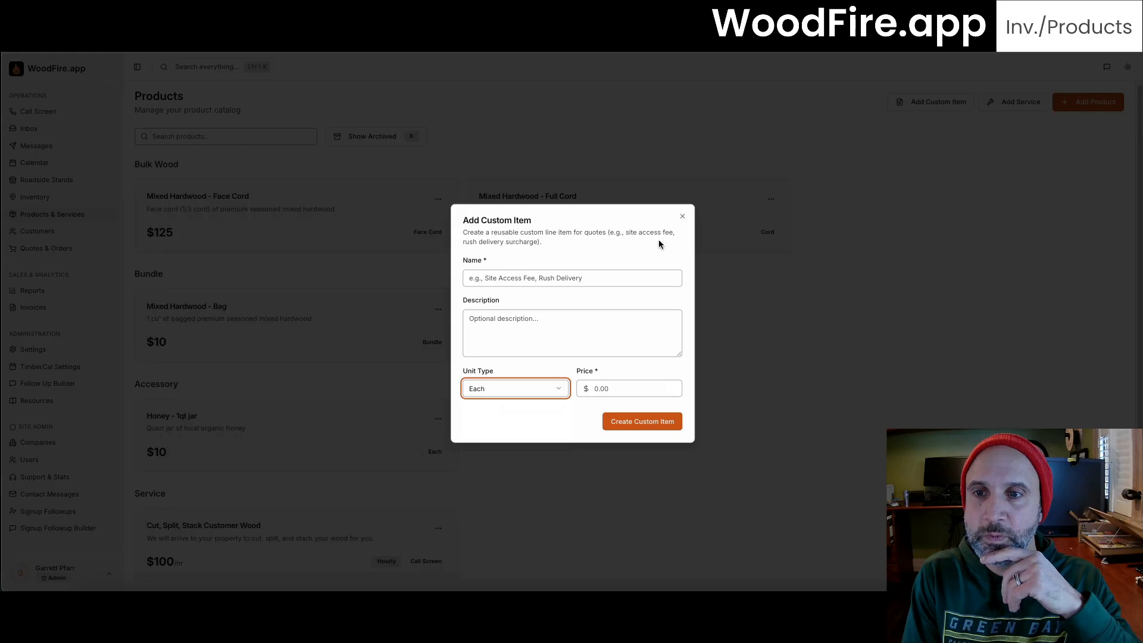
{"action": "left_click", "coordinate": [683, 218]}
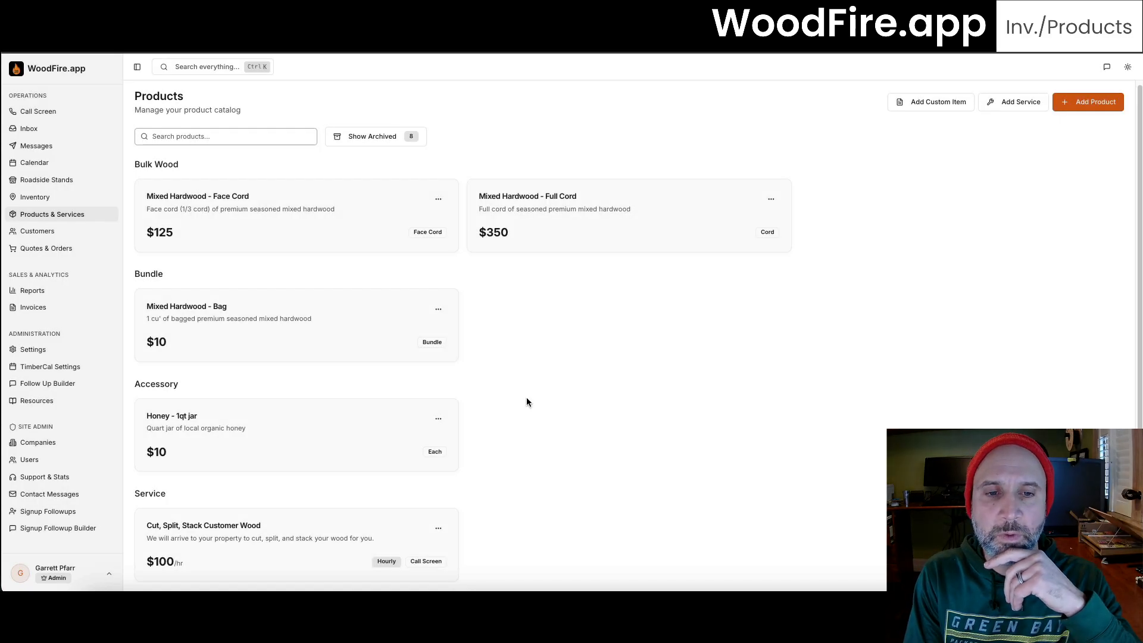